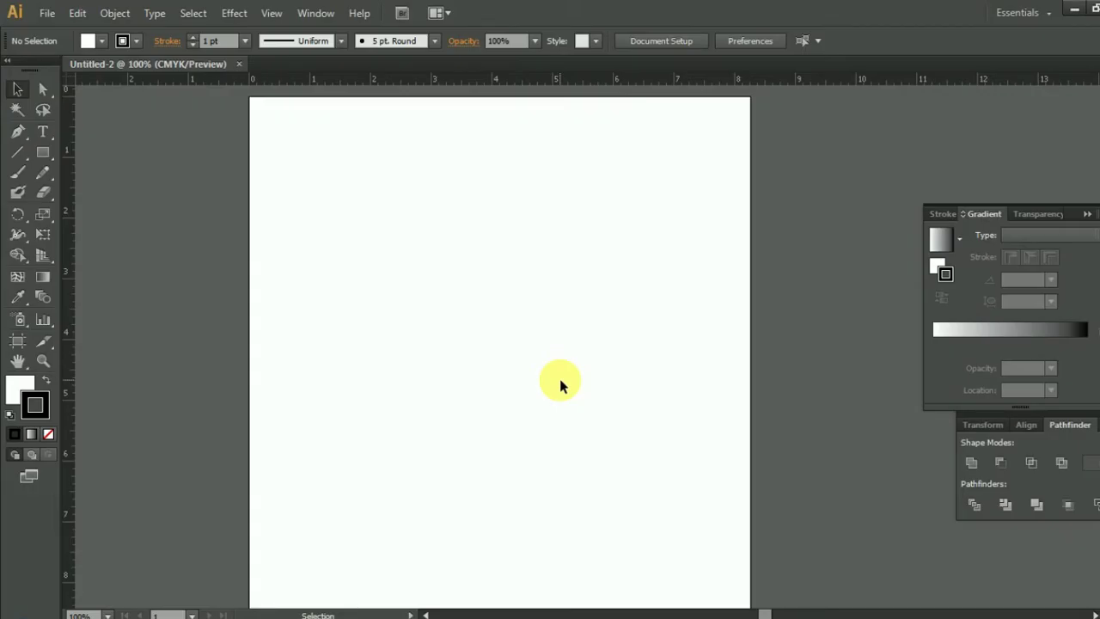
Draw a large circle with the Ellipse tool and position it near the top of the page.
left_click_drag(42, 151, 92, 195)
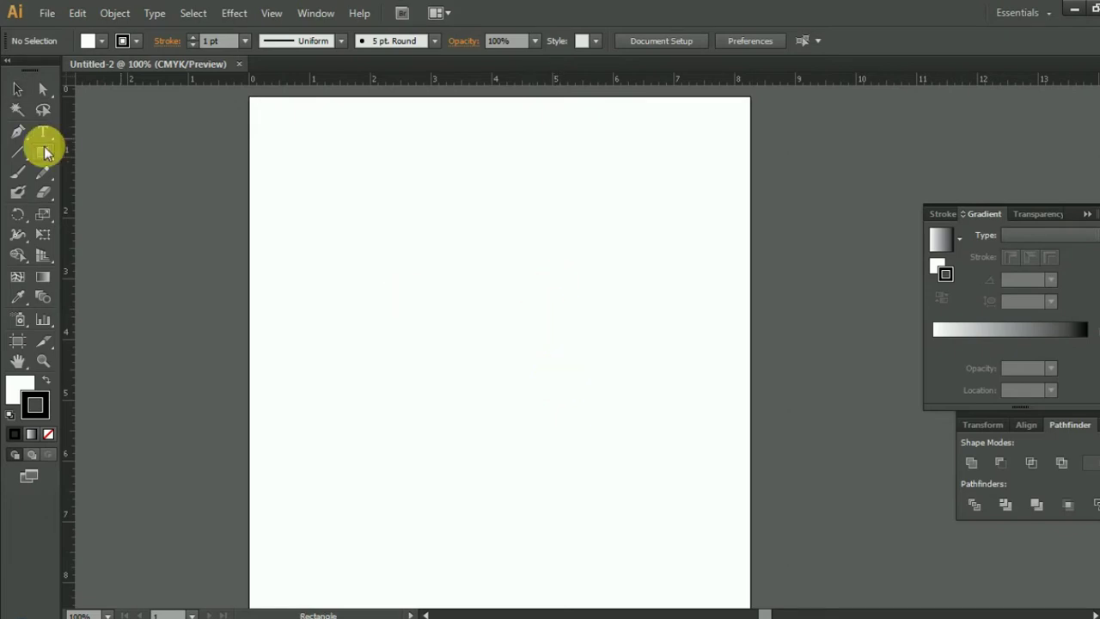
left_click(93, 195)
left_click_drag(482, 270, 627, 431)
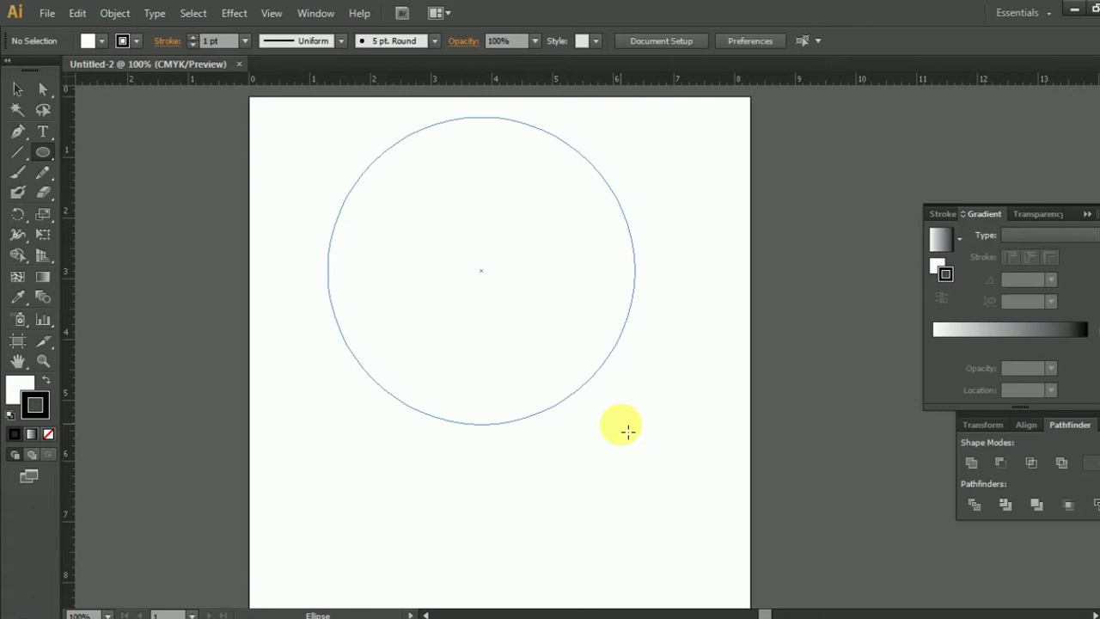
left_click_drag(627, 431, 626, 430)
left_click(18, 89)
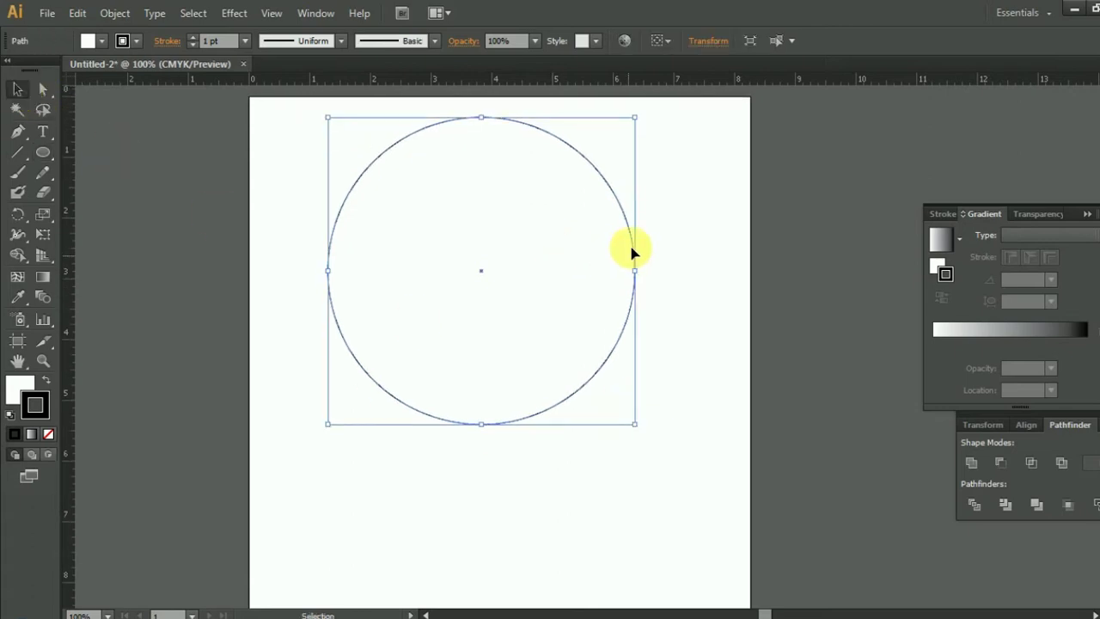
left_click_drag(633, 249, 658, 317)
left_click_drag(635, 277, 673, 266)
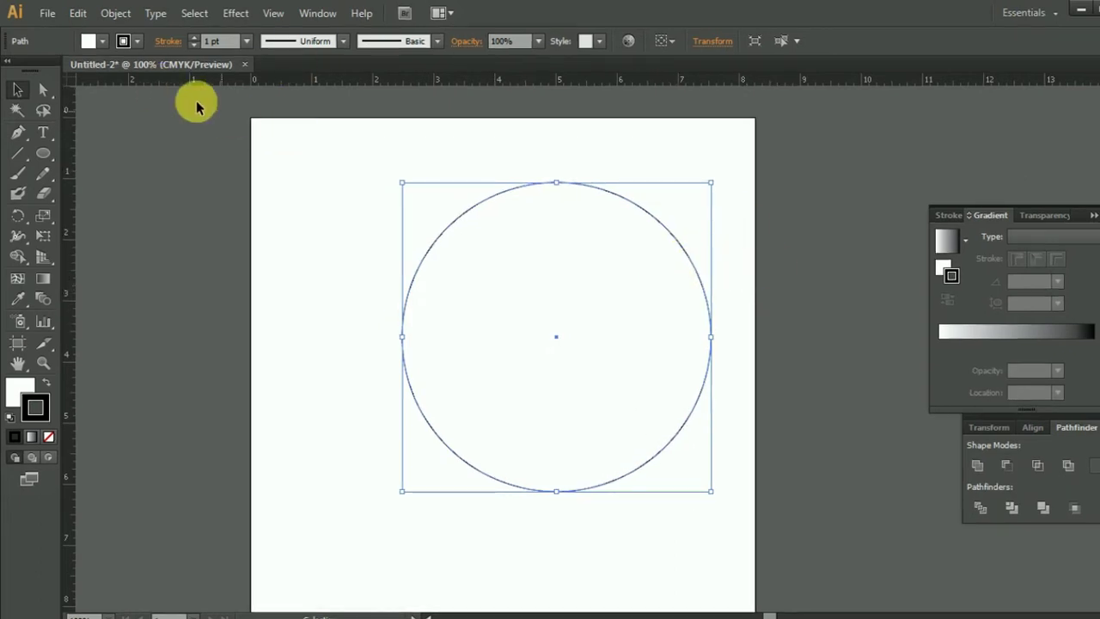
Fill the circle cyan blue, remove its outline, and begin dragging a copy down-left.
left_click(101, 42)
left_click(94, 70)
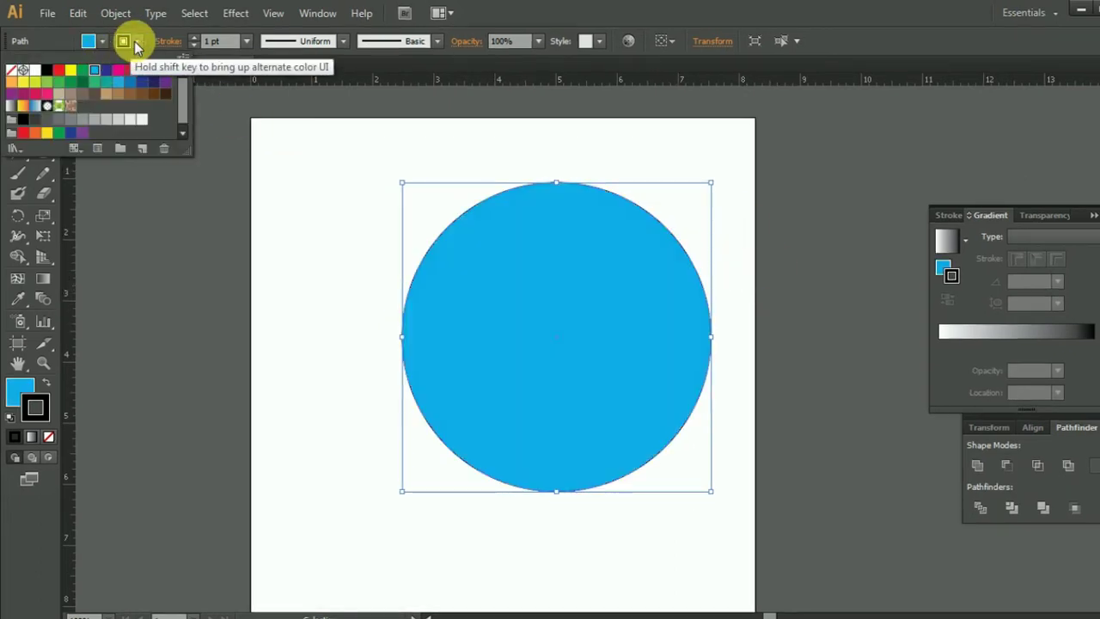
left_click(724, 220)
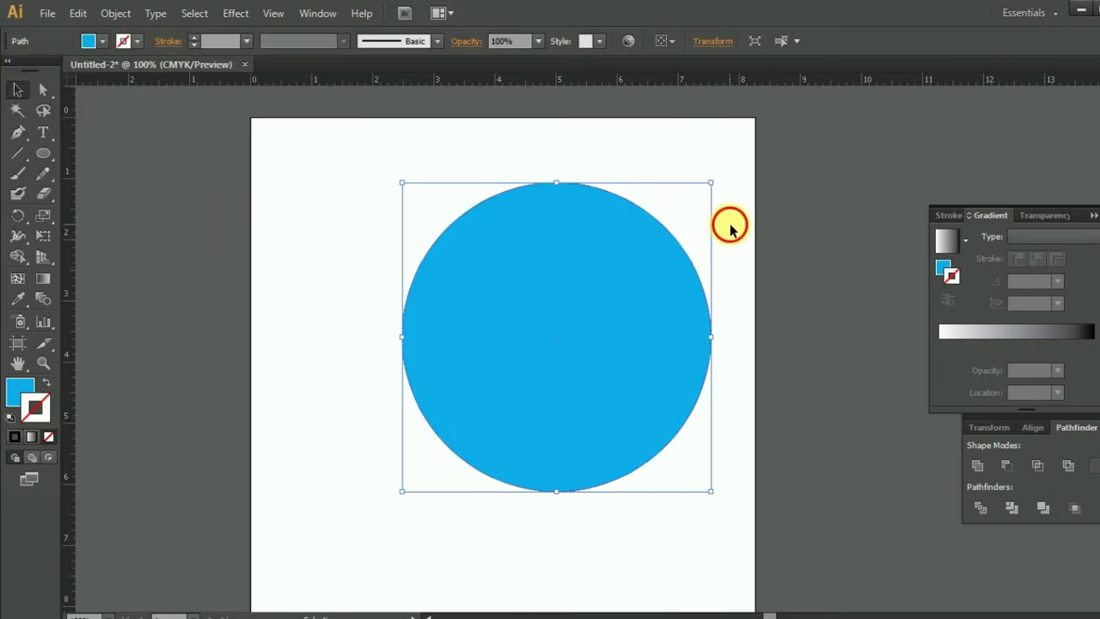
scroll(728, 224, "down", 1)
mouse_move(650, 269)
left_mouse_down()
mouse_move(670, 255)
mouse_move(650, 314)
left_mouse_up()
scroll(650, 314, "down", 2)
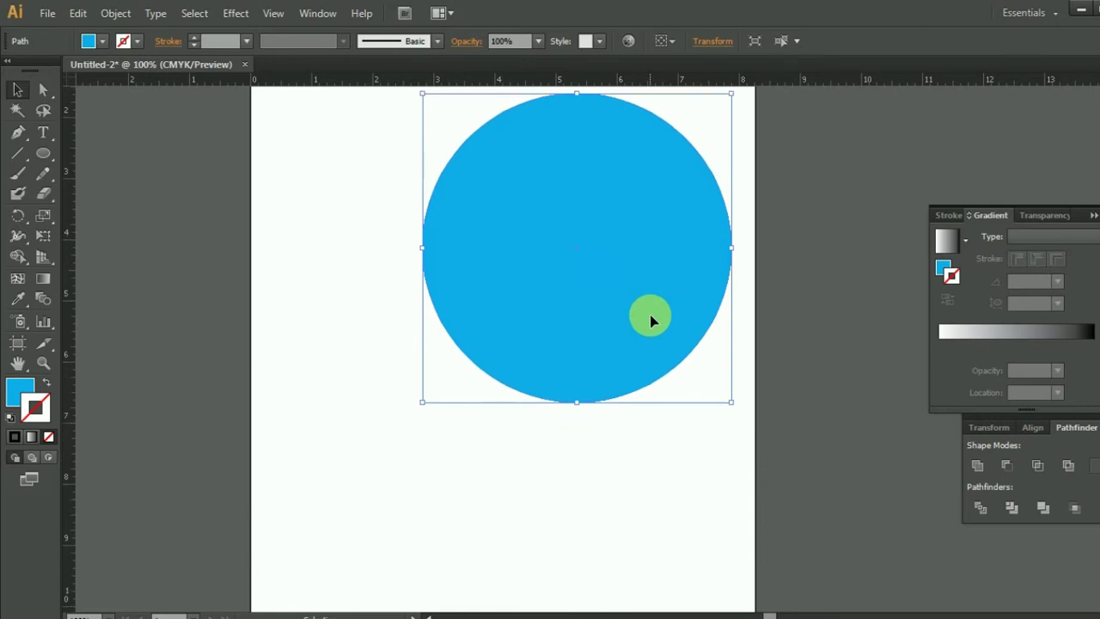
scroll(651, 315, "down", 1)
left_click_drag(615, 338, 483, 523)
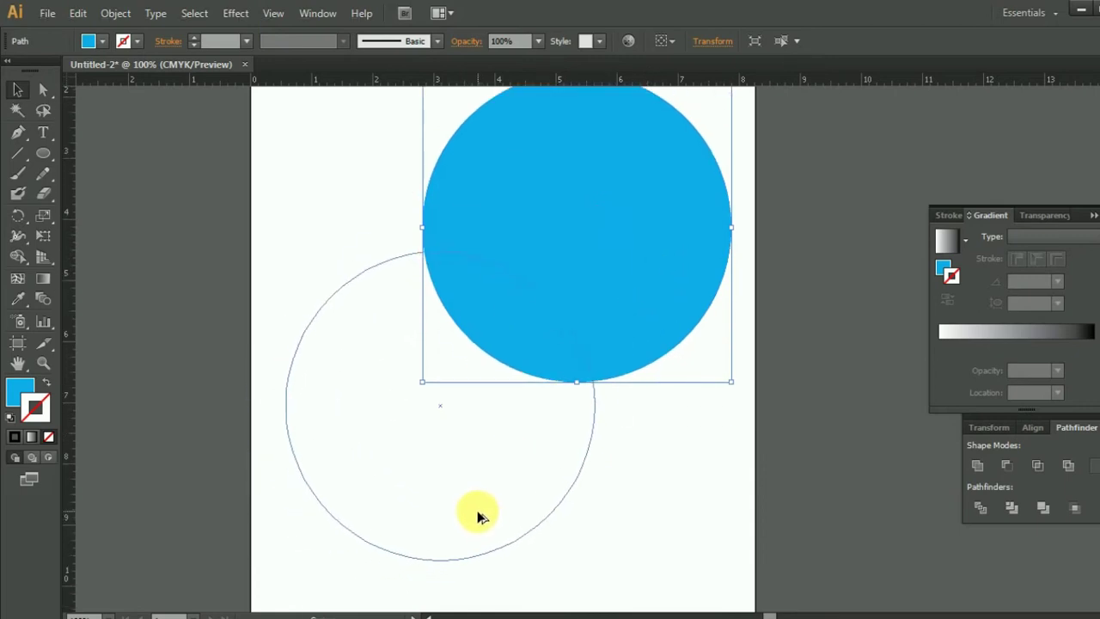
Drop the duplicate circle overlapping the blue one at lower left and fill it white.
left_click_drag(483, 522, 479, 515)
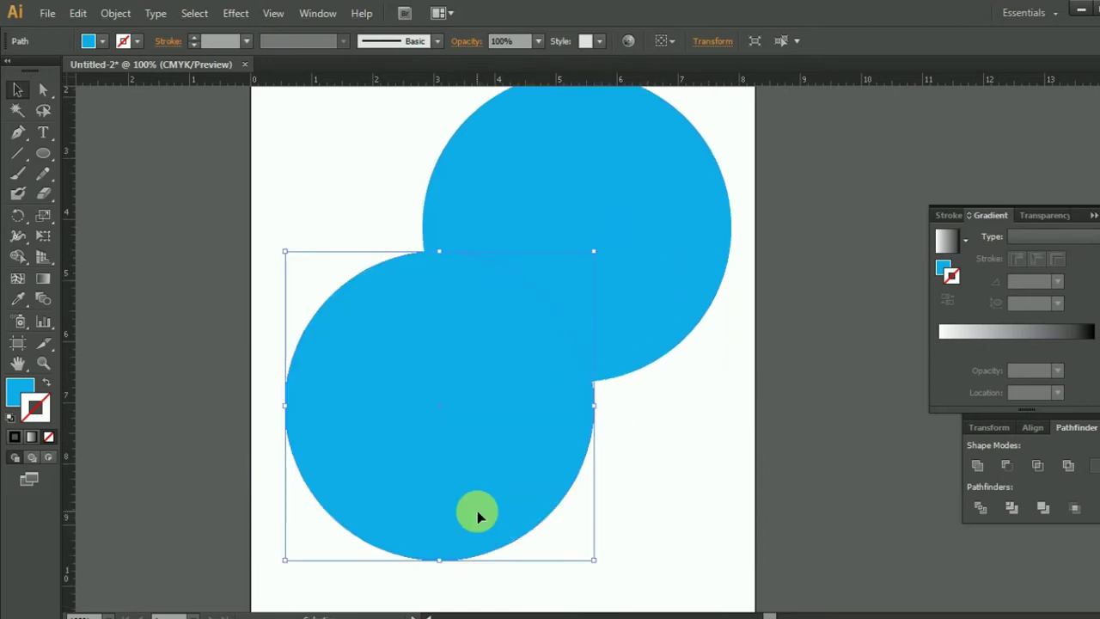
left_click(101, 44)
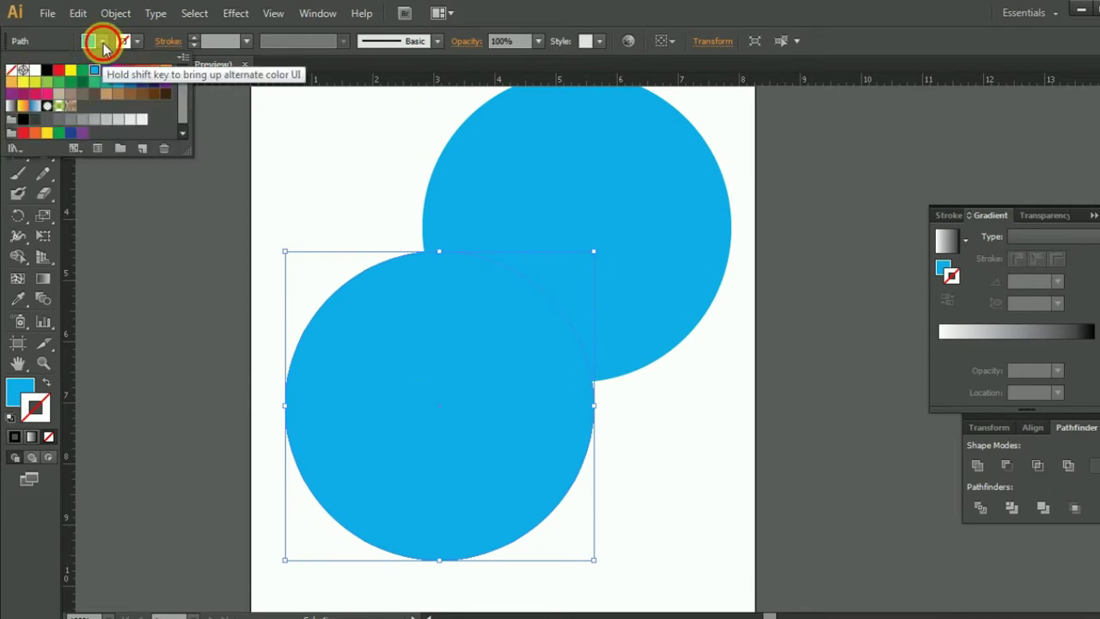
left_click(35, 70)
scroll(534, 459, "down", 1)
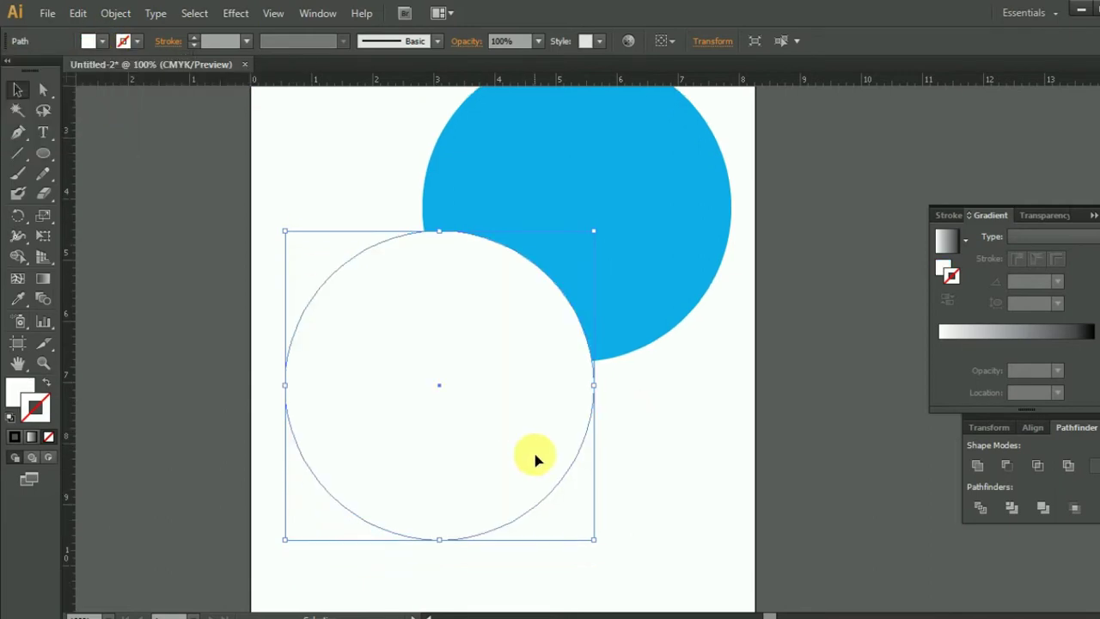
scroll(528, 467, "down", 1)
left_click(712, 442)
left_click(508, 380)
Give the white circle a thin black outline.
left_click(123, 41)
left_click(48, 70)
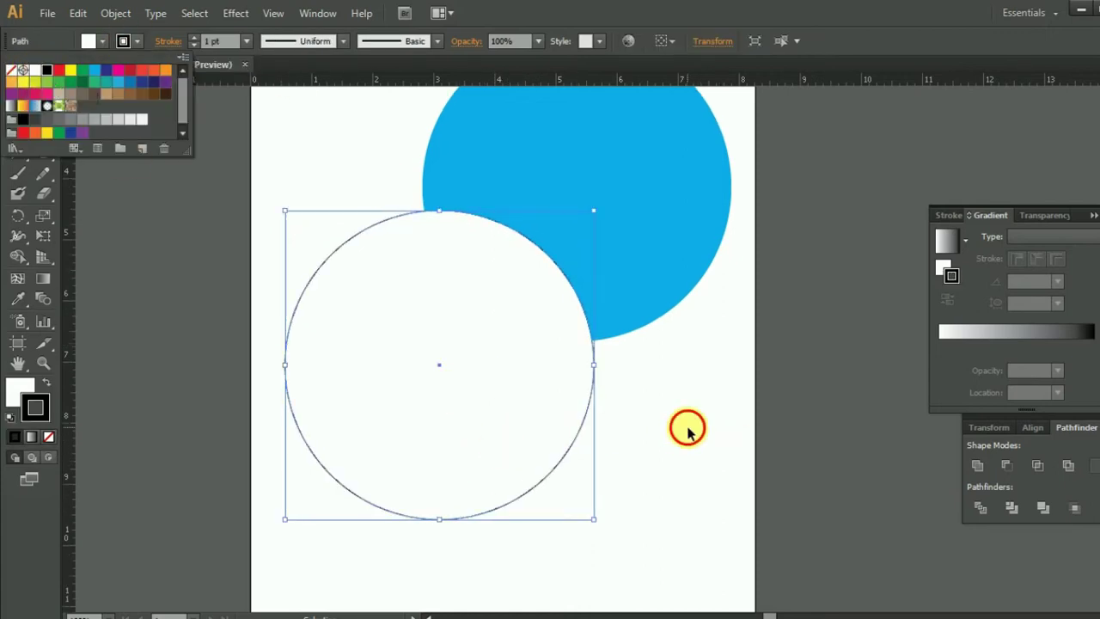
left_click(687, 432)
scroll(688, 430, "up", 4)
scroll(688, 429, "up", 8)
scroll(688, 430, "down", 8)
scroll(679, 439, "down", 1)
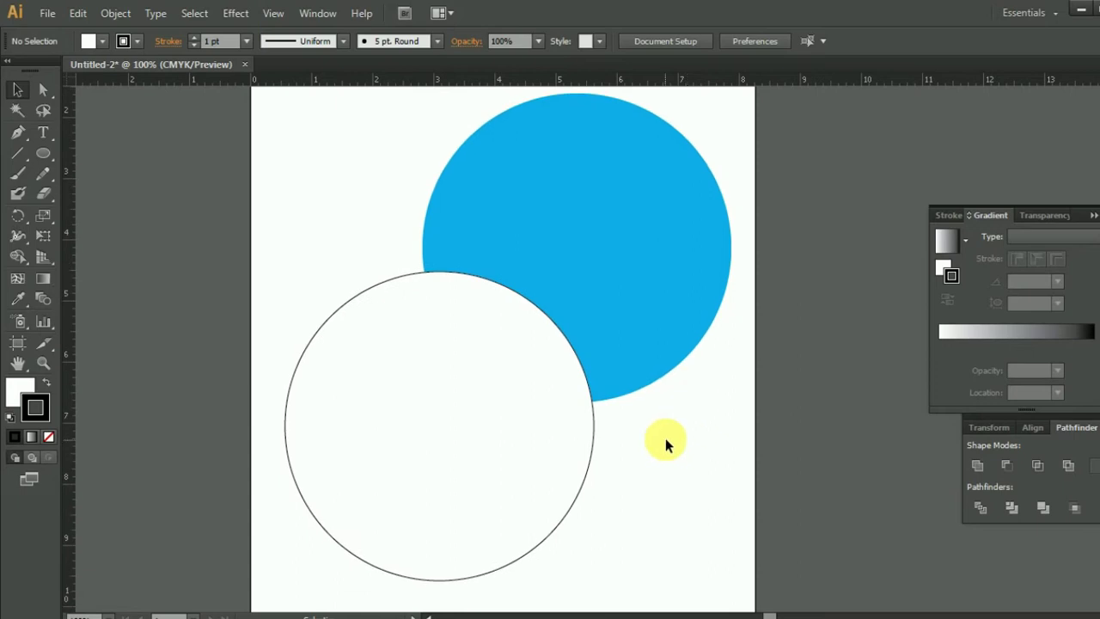
left_click(521, 438)
scroll(522, 440, "down", 1)
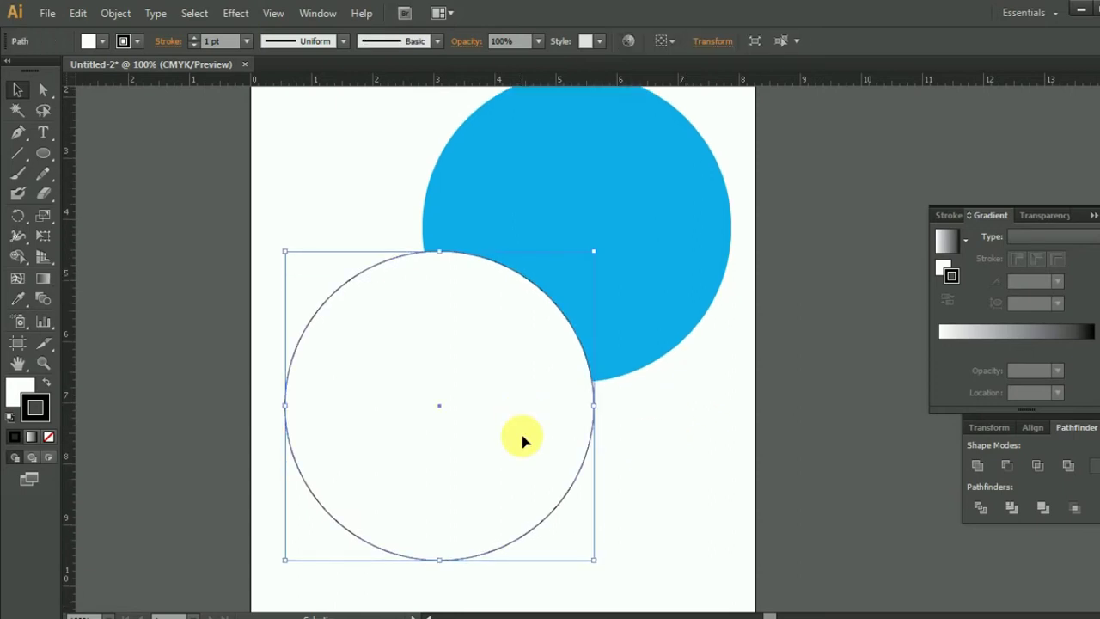
left_click(17, 153)
Draw a horizontal line across the page and repeat copies below it with Ctrl+D for even spacing.
scroll(270, 375, "down", 5)
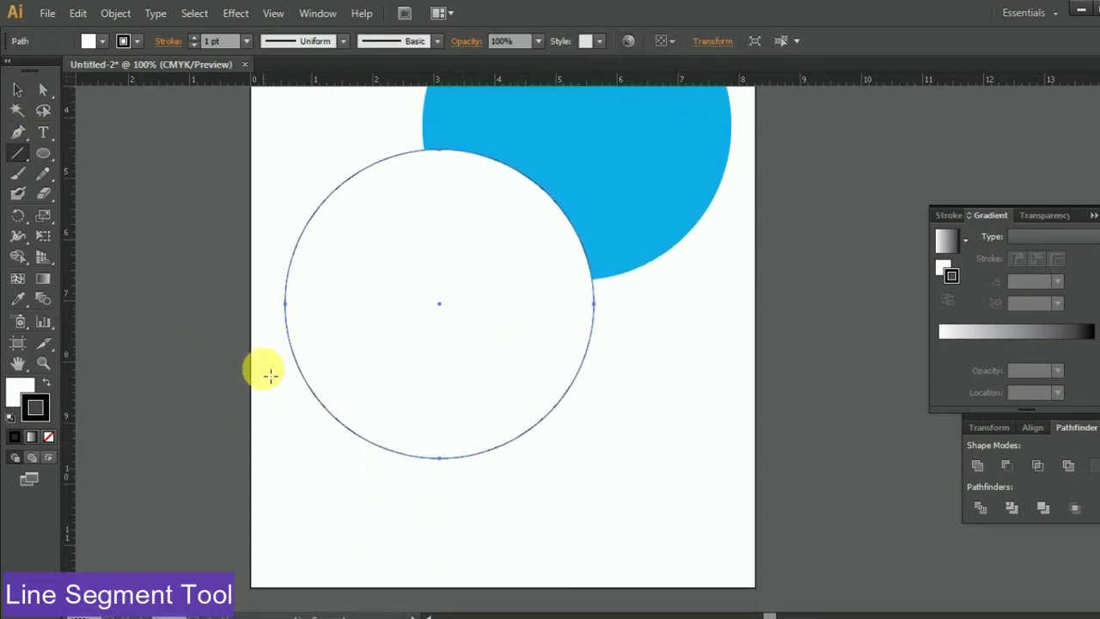
scroll(270, 375, "down", 4)
left_click_drag(256, 373, 750, 370)
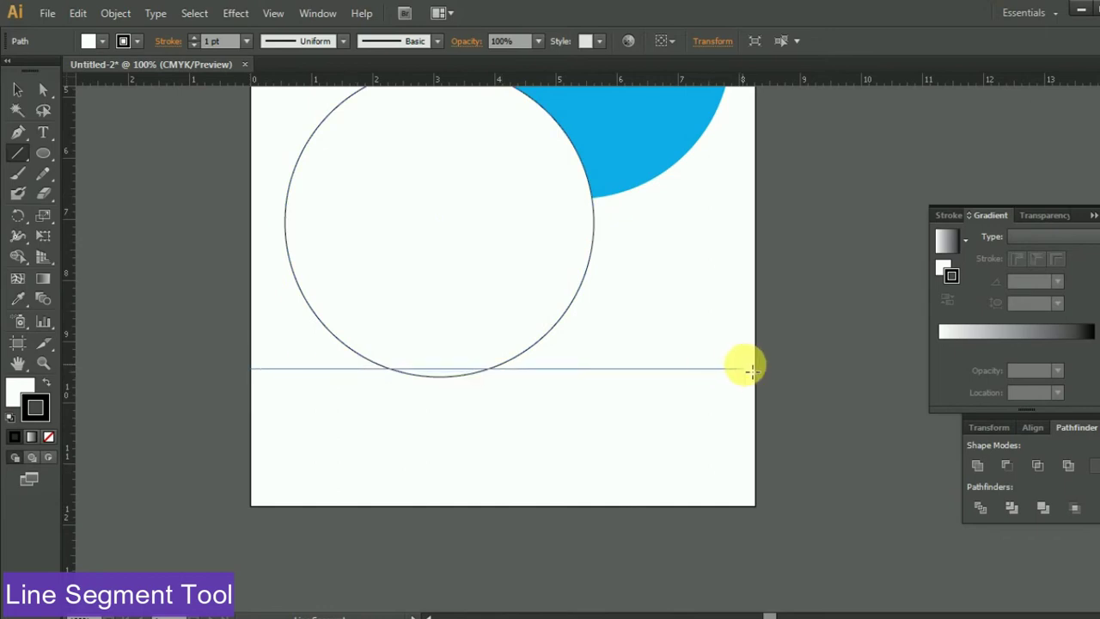
key("v")
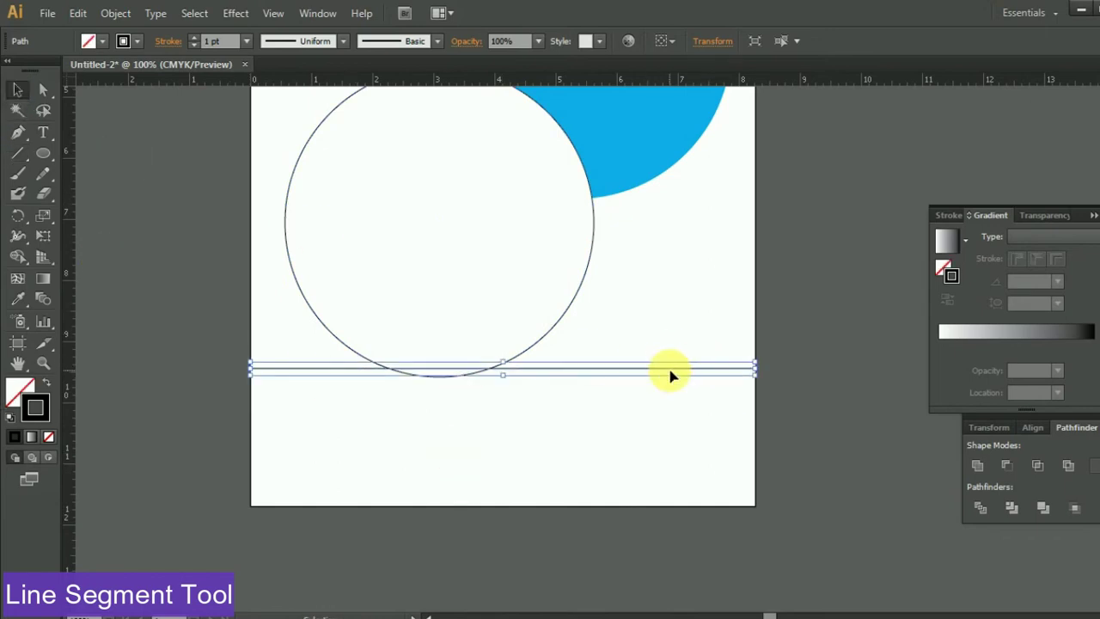
mouse_move(671, 375)
left_mouse_down()
mouse_move(670, 410)
mouse_move(665, 380)
left_mouse_up()
left_click(646, 404)
left_click(642, 380)
key("ctrl+d")
key("ctrl+d")
key("ctrl+d")
key("ctrl+d")
key("ctrl+d")
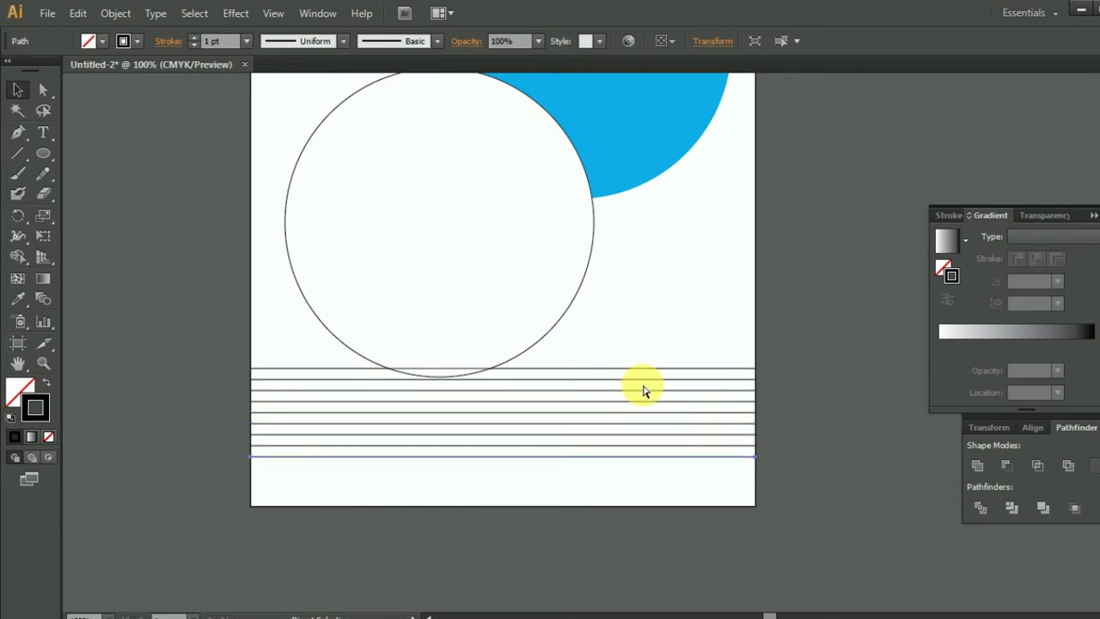
key("ctrl+d")
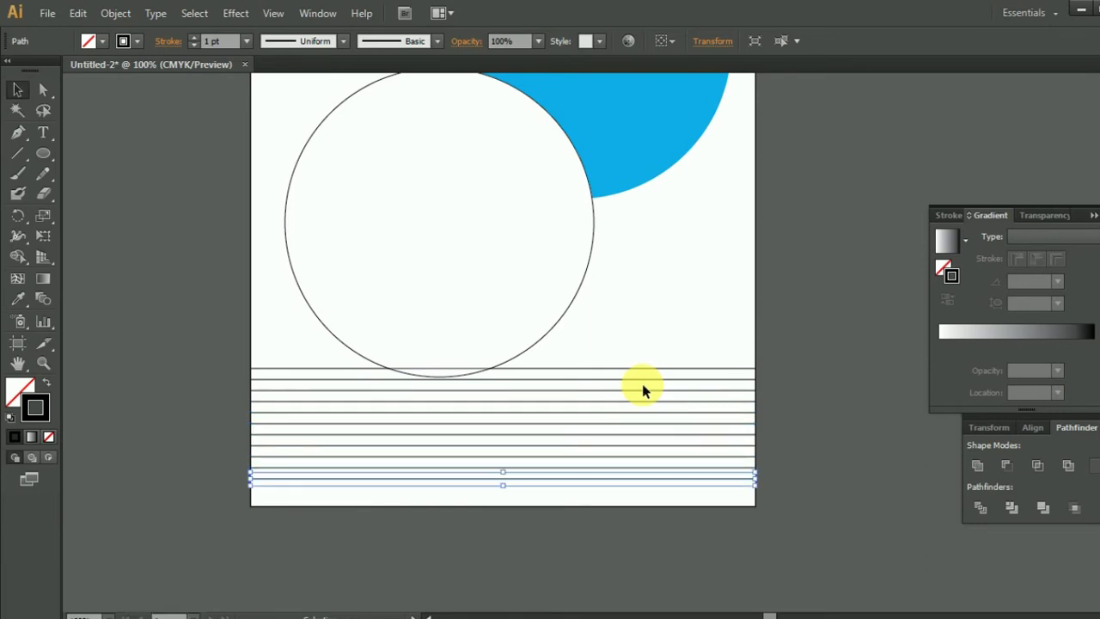
key("ctrl+d")
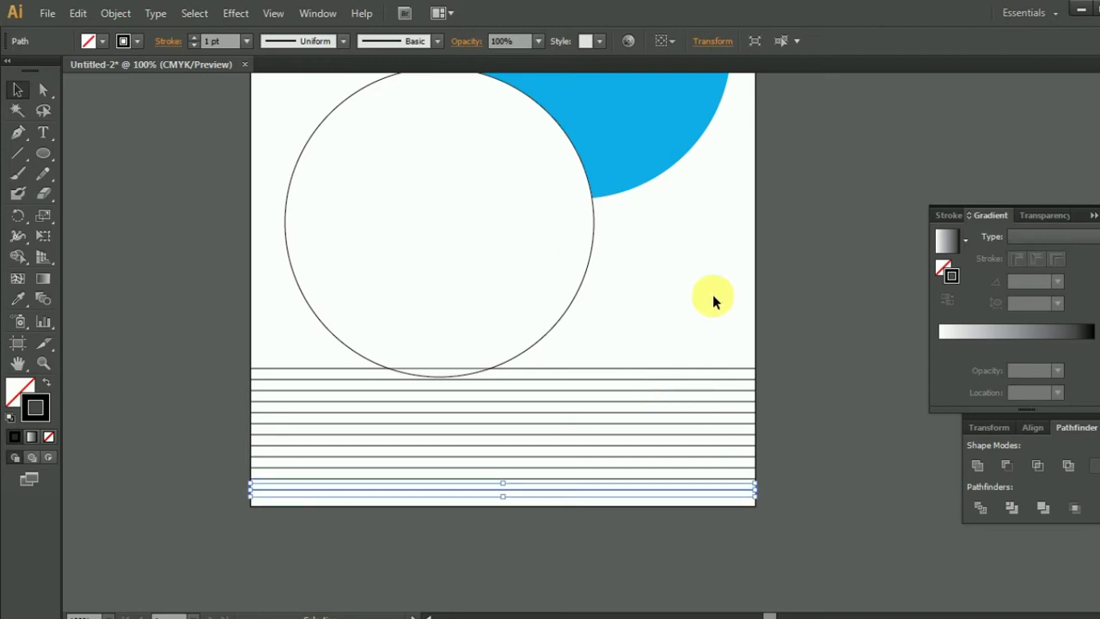
Group the horizontal lines and move the group up over the white circle's bottom.
left_click_drag(732, 354, 696, 510)
right_click(666, 422)
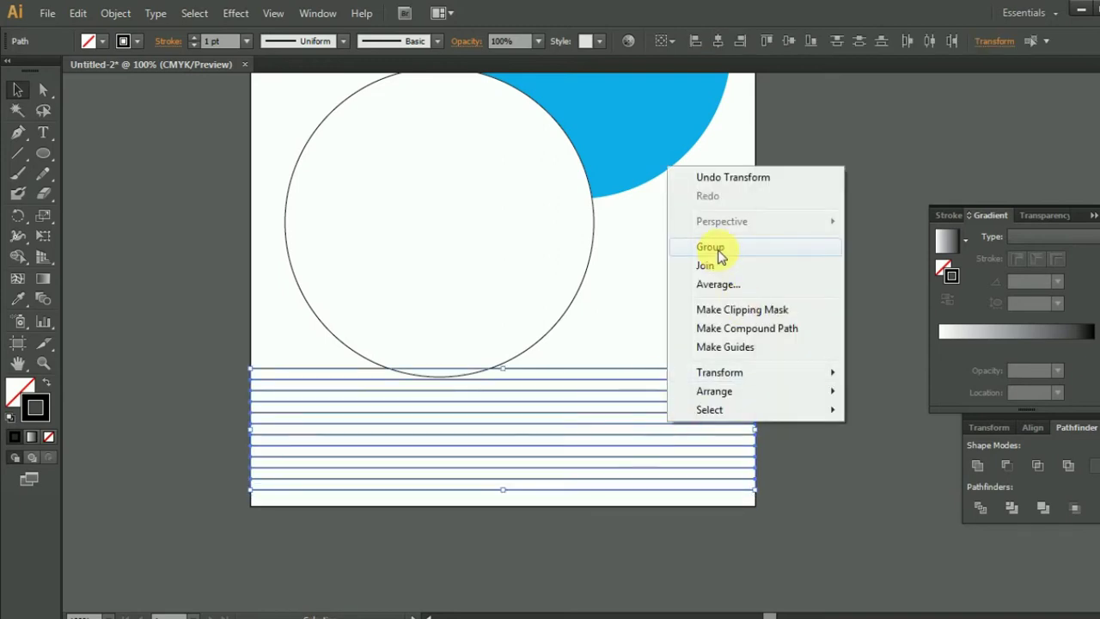
left_click(710, 246)
left_click(653, 407)
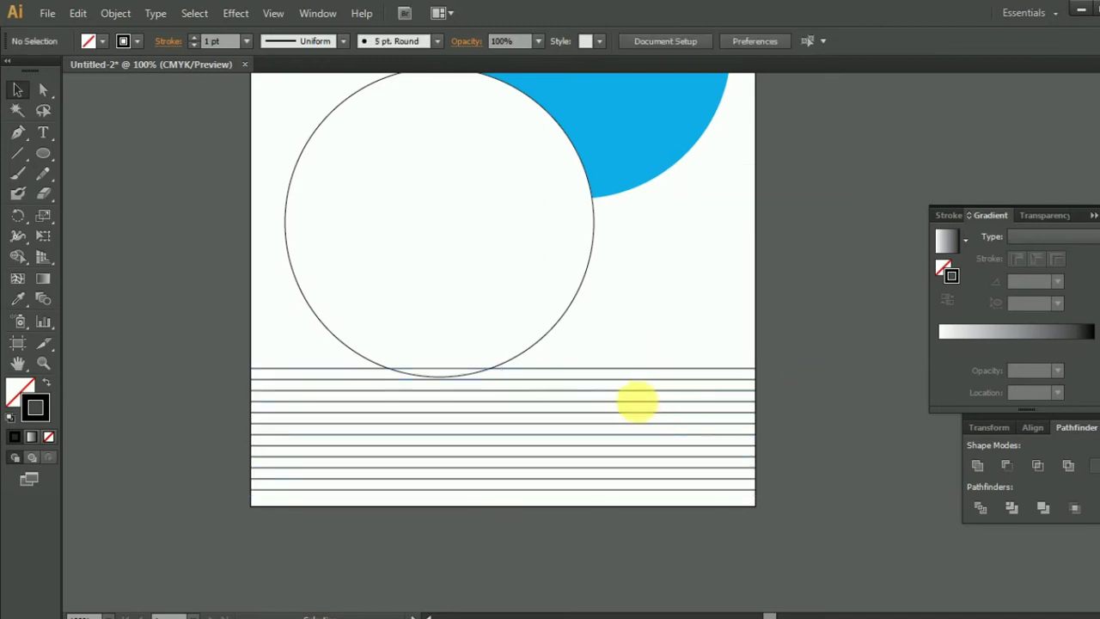
left_click(637, 403)
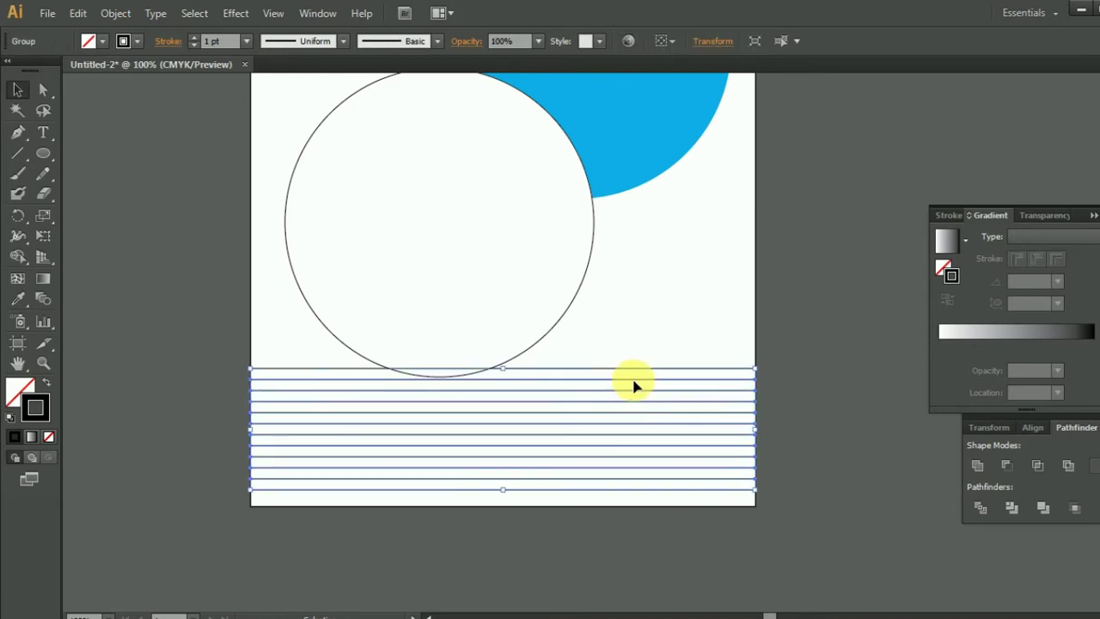
left_click_drag(632, 378, 637, 331)
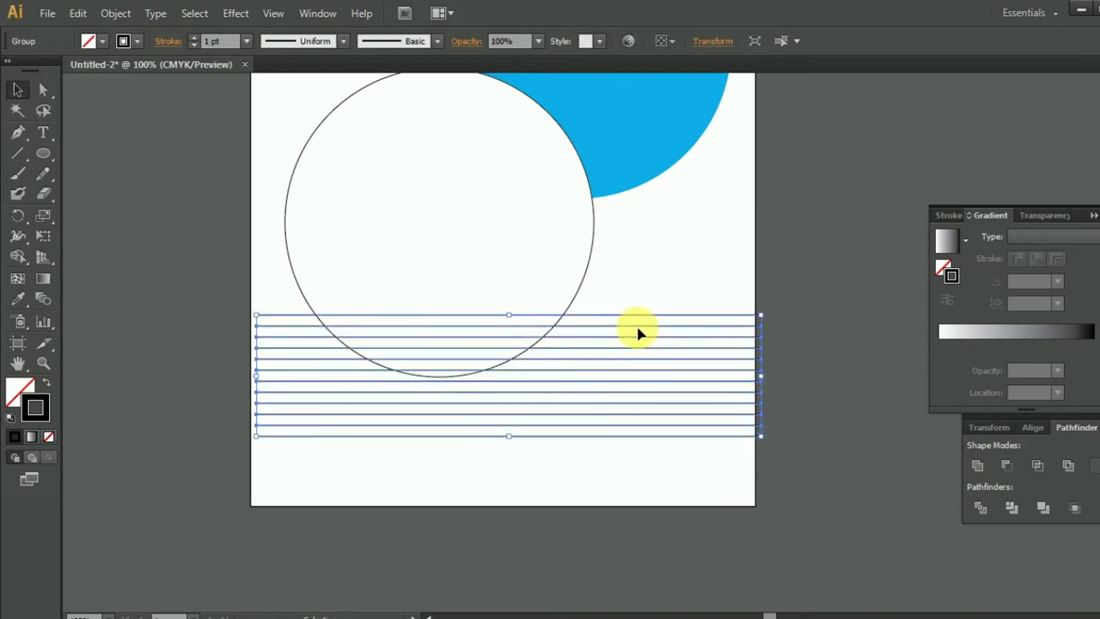
left_click(603, 474)
scroll(601, 474, "up", 4)
scroll(598, 461, "up", 1)
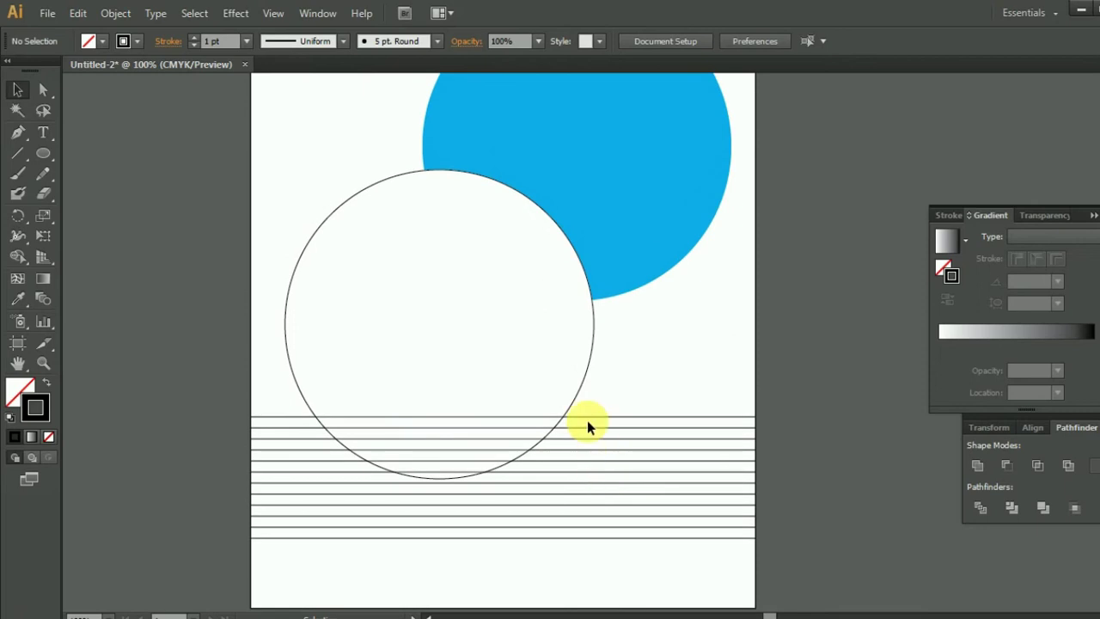
left_click(533, 320)
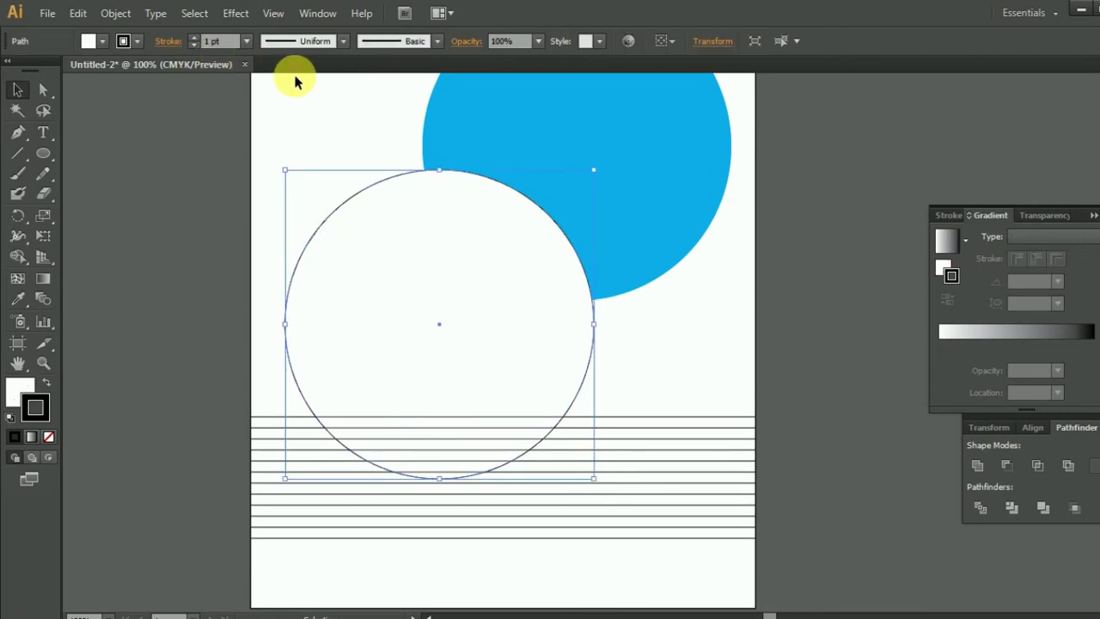
Apply a Normal-mode drop shadow at 50% opacity to the white circle.
left_click(120, 13)
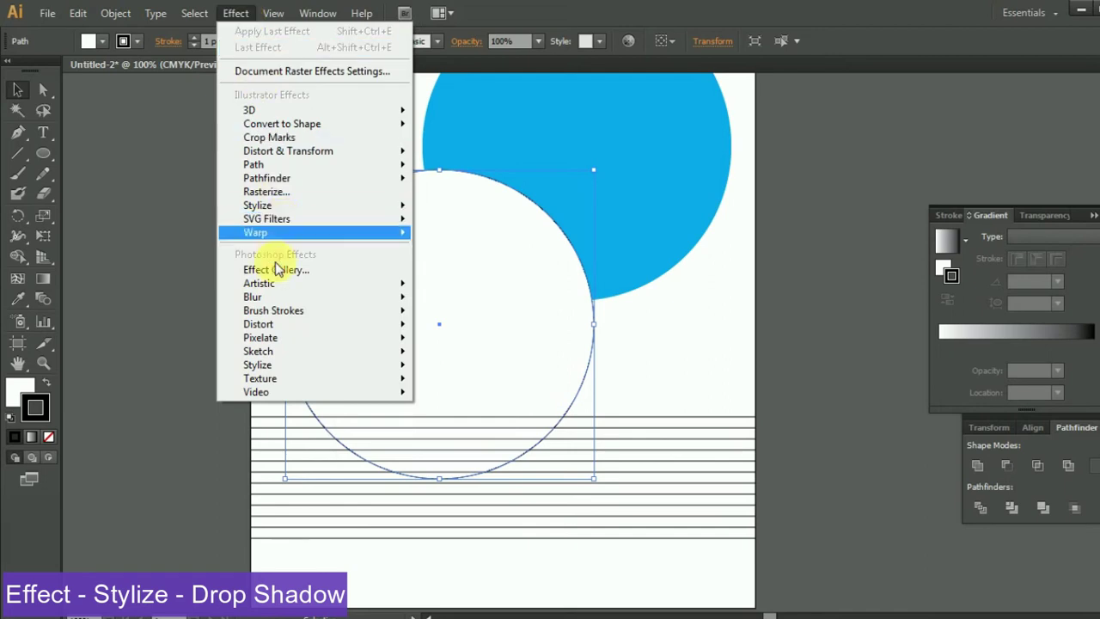
mouse_move(258, 205)
left_click(468, 209)
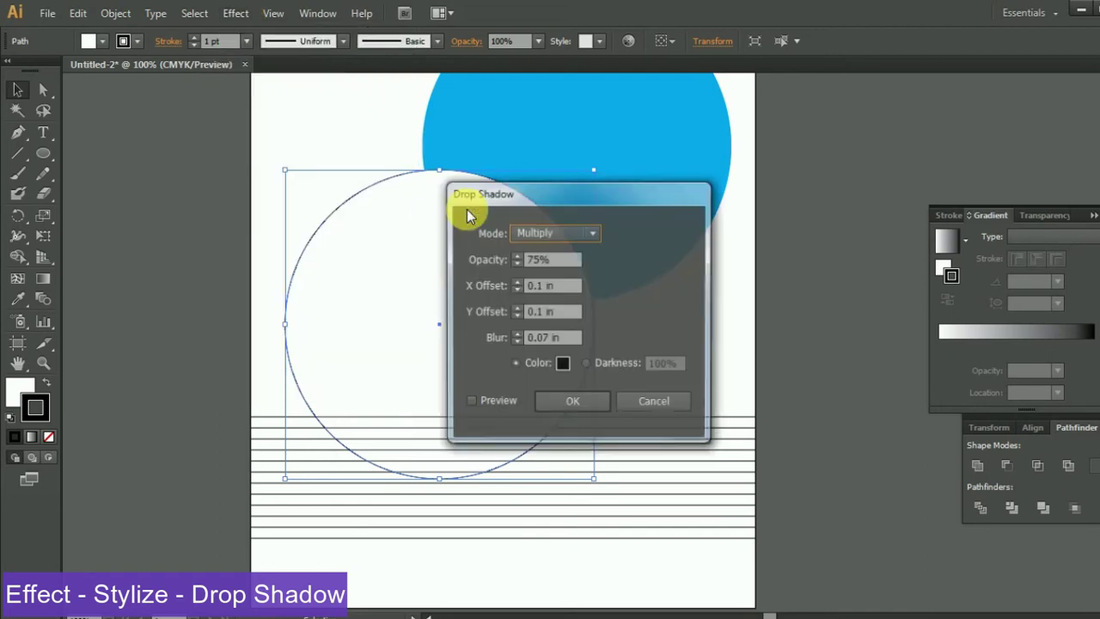
left_click_drag(559, 192, 879, 197)
left_click(814, 405)
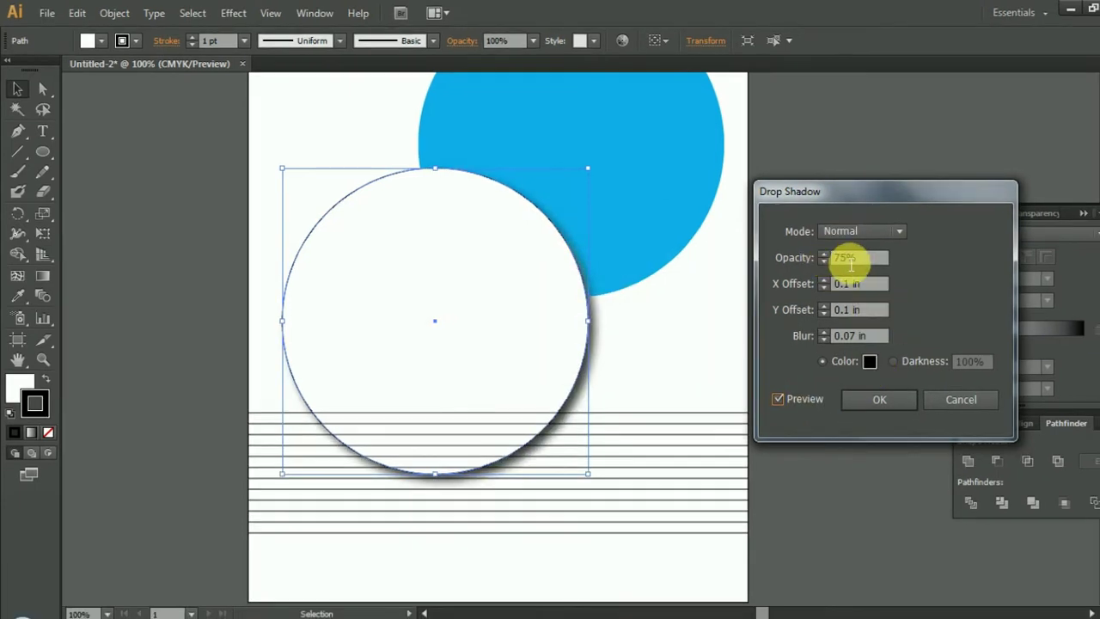
left_click(851, 259)
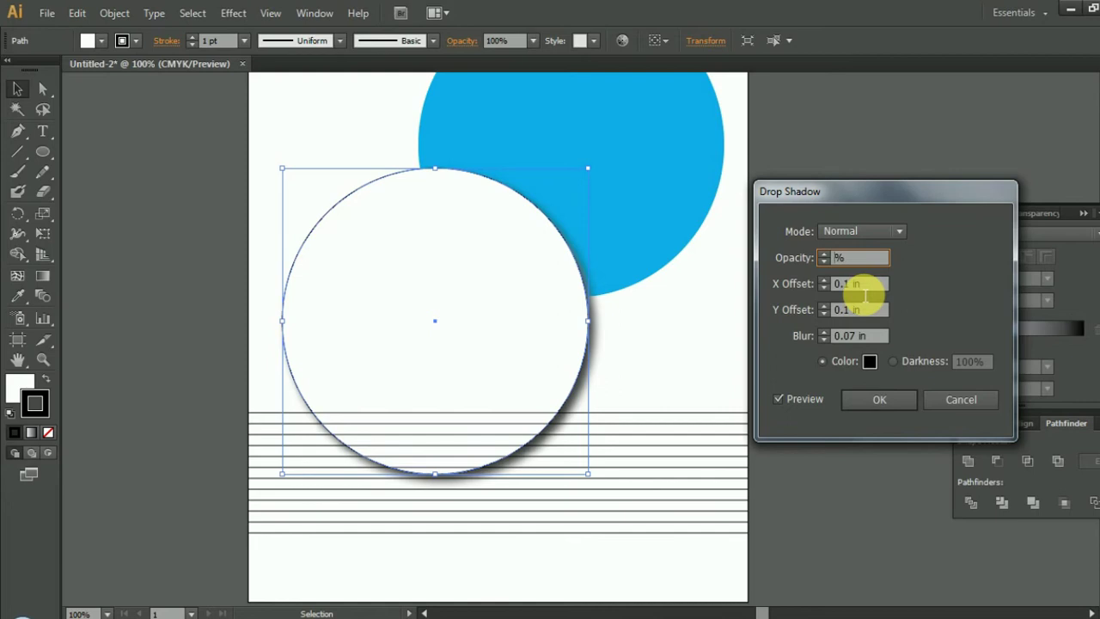
left_click(783, 400)
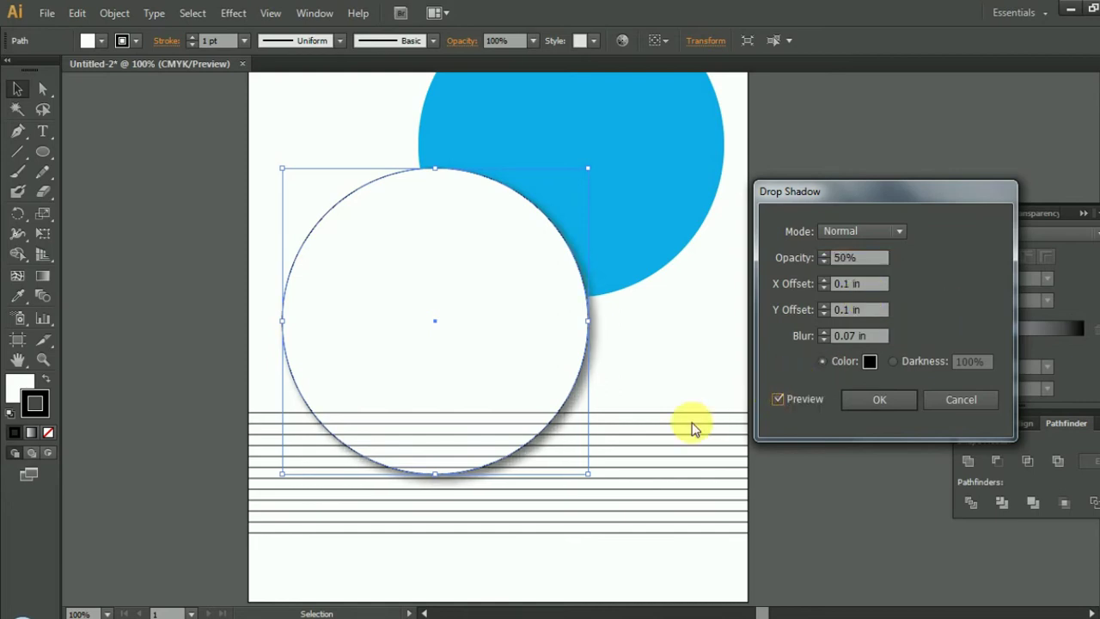
left_click(883, 400)
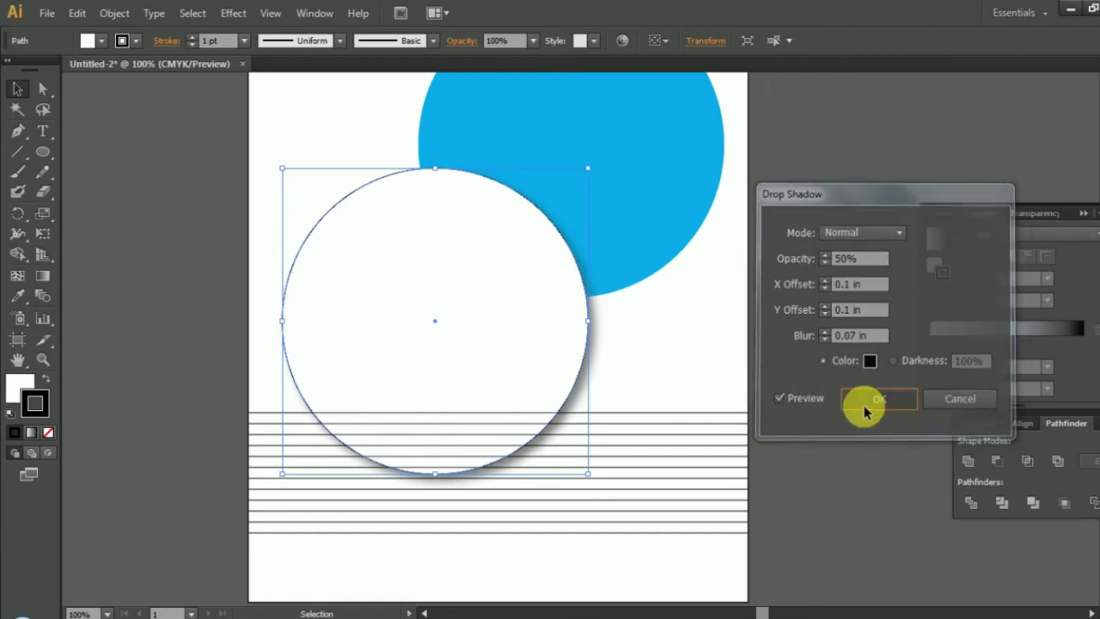
left_click(676, 389)
Set the white circle's stroke to None.
left_click(569, 398)
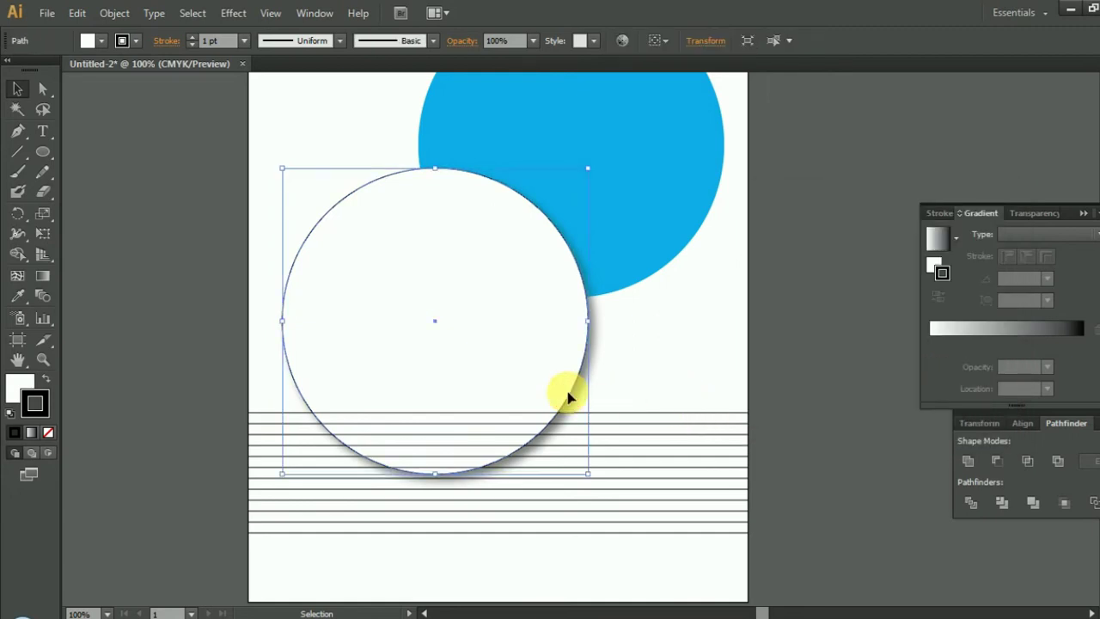
left_click(125, 40)
left_click(10, 69)
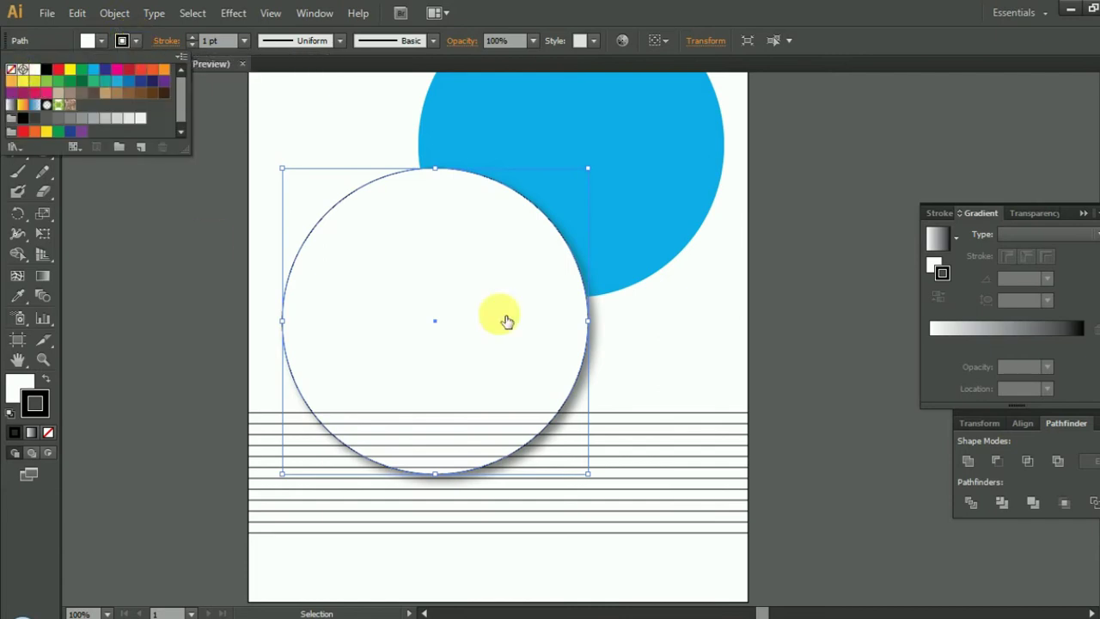
left_click(800, 323)
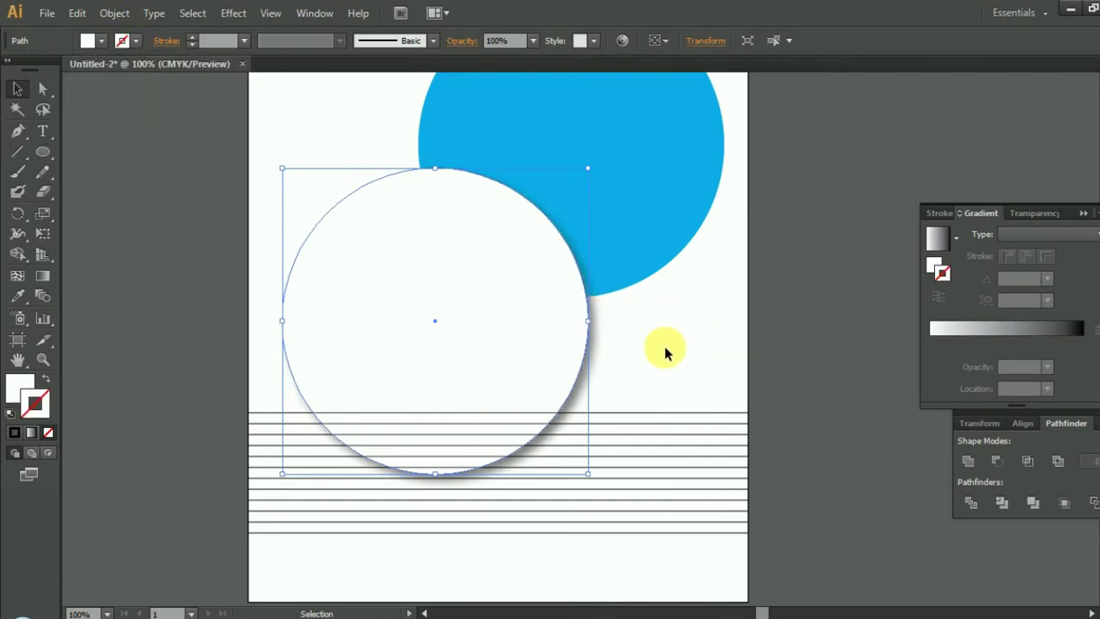
left_click(636, 372)
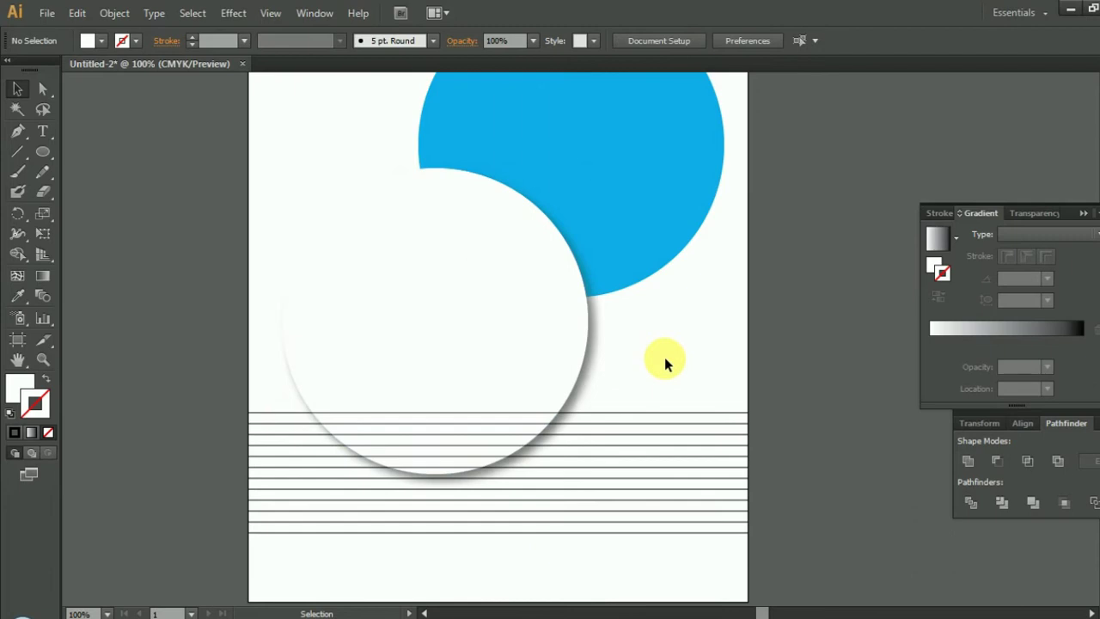
Drag the stripe group upward so it crosses the middle of both circles, then reselect it.
scroll(678, 339, "up", 1)
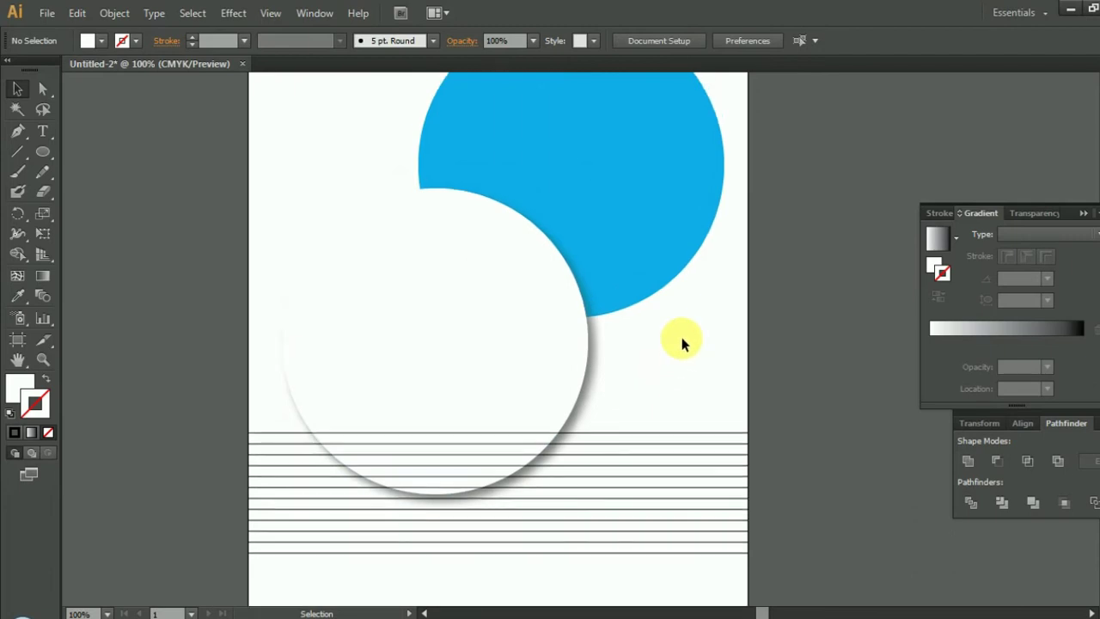
left_click_drag(660, 443, 677, 283)
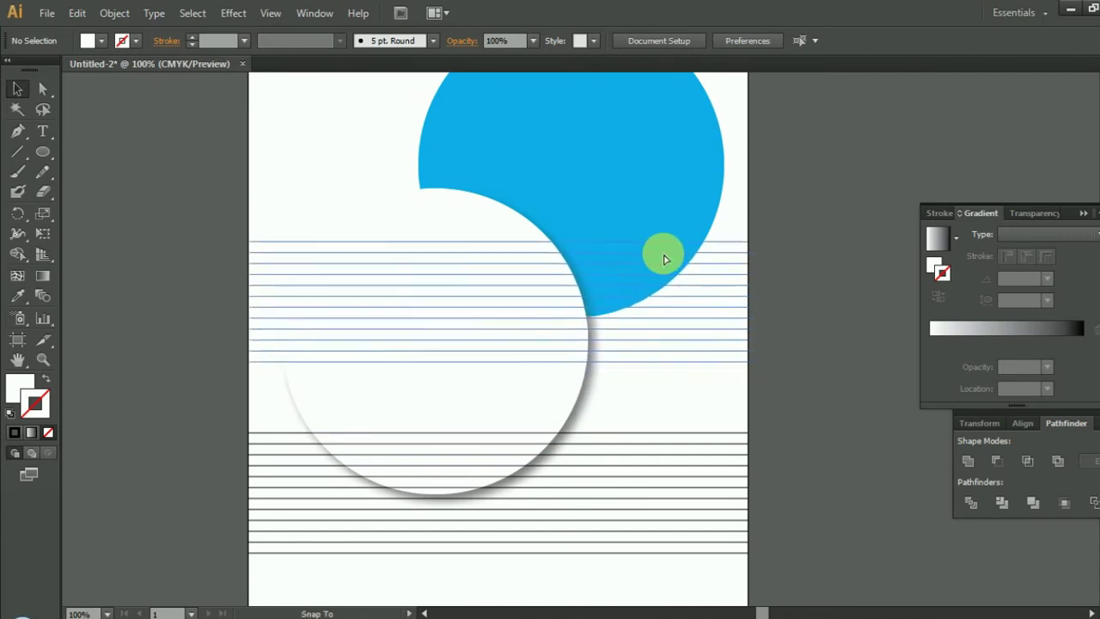
left_click_drag(677, 283, 663, 247)
left_click(679, 435)
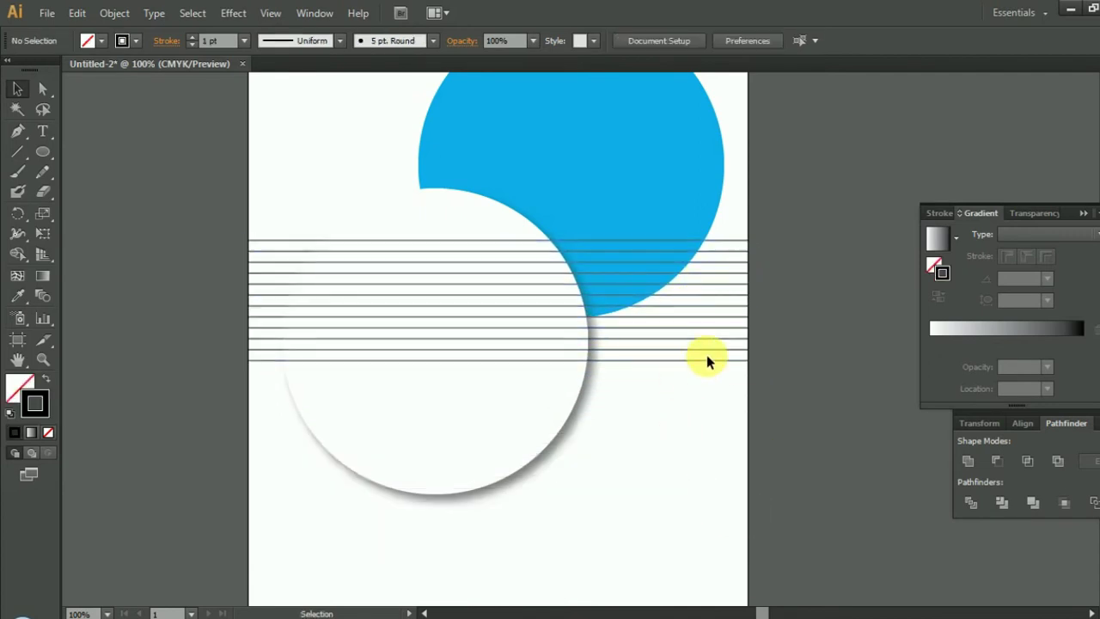
left_click(702, 363)
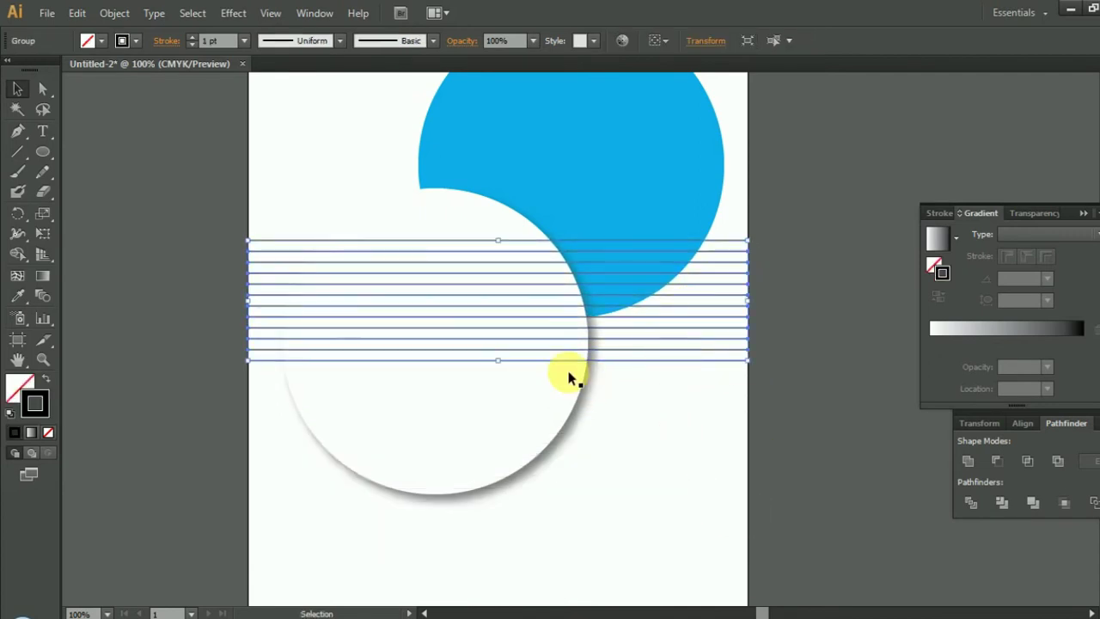
left_click(244, 40)
Give the stripes a 2 pt red stroke.
left_click(262, 140)
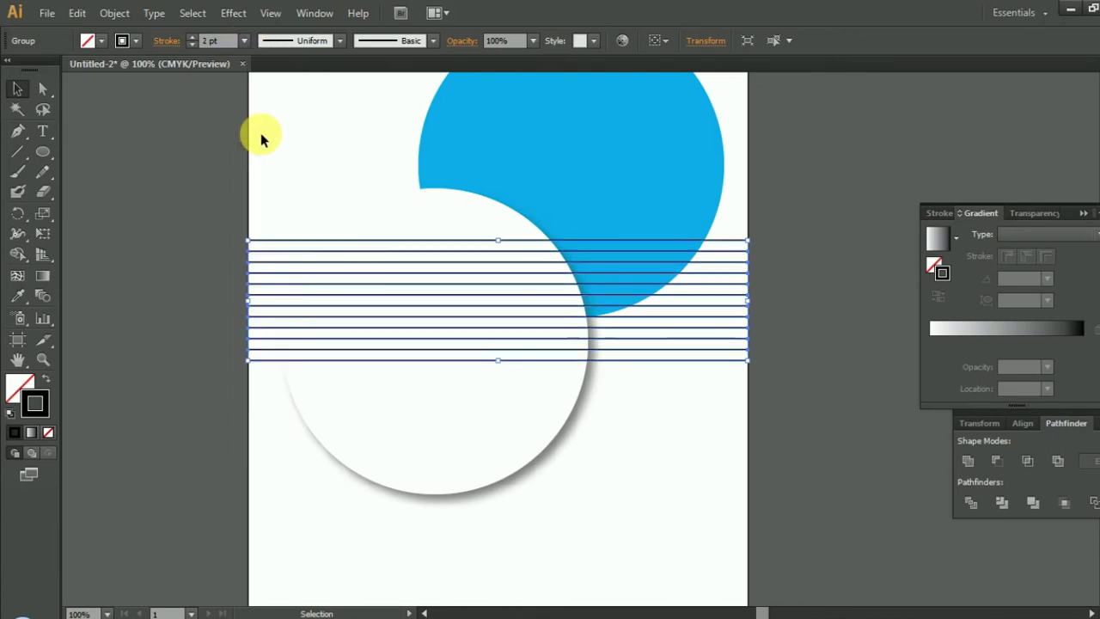
left_click(134, 43)
left_click(84, 70)
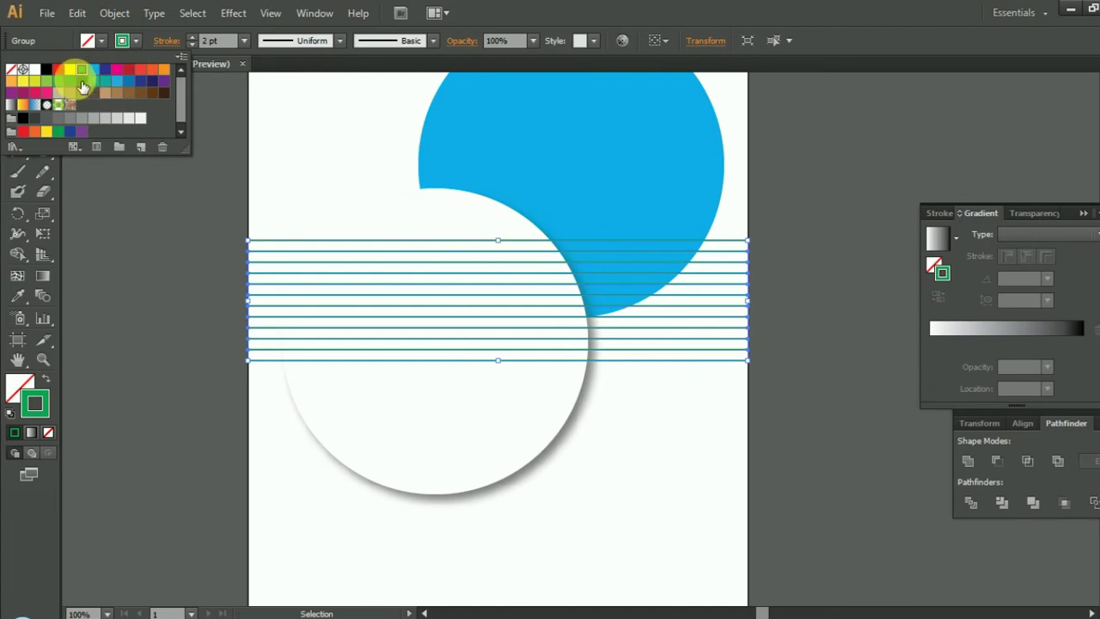
left_click(66, 76)
Send the red stripe group behind the white circle.
right_click(667, 327)
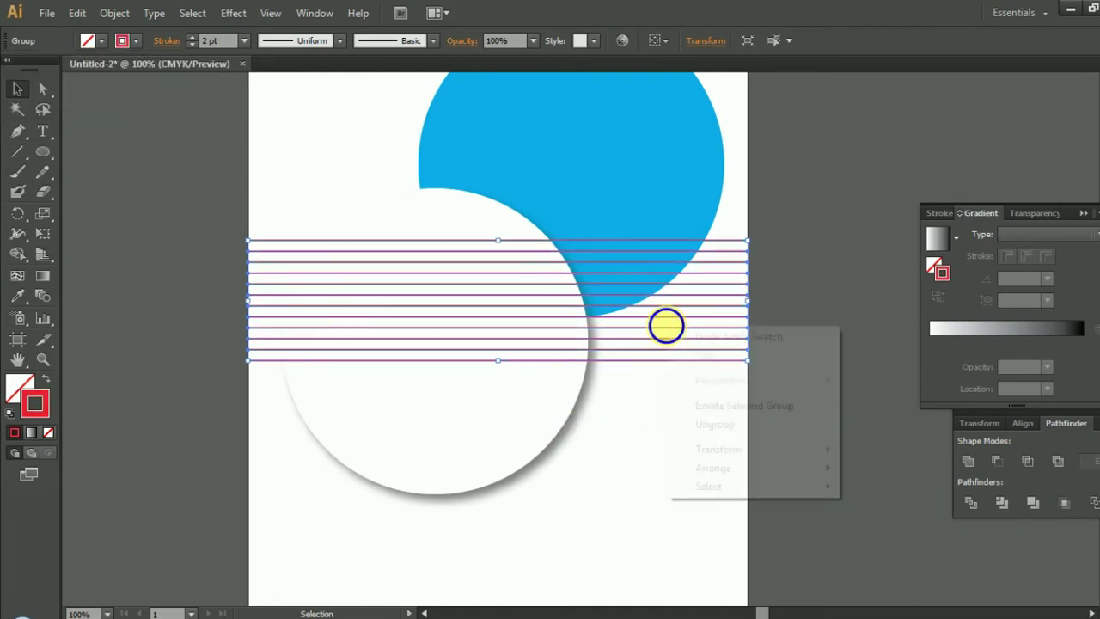
mouse_move(713, 468)
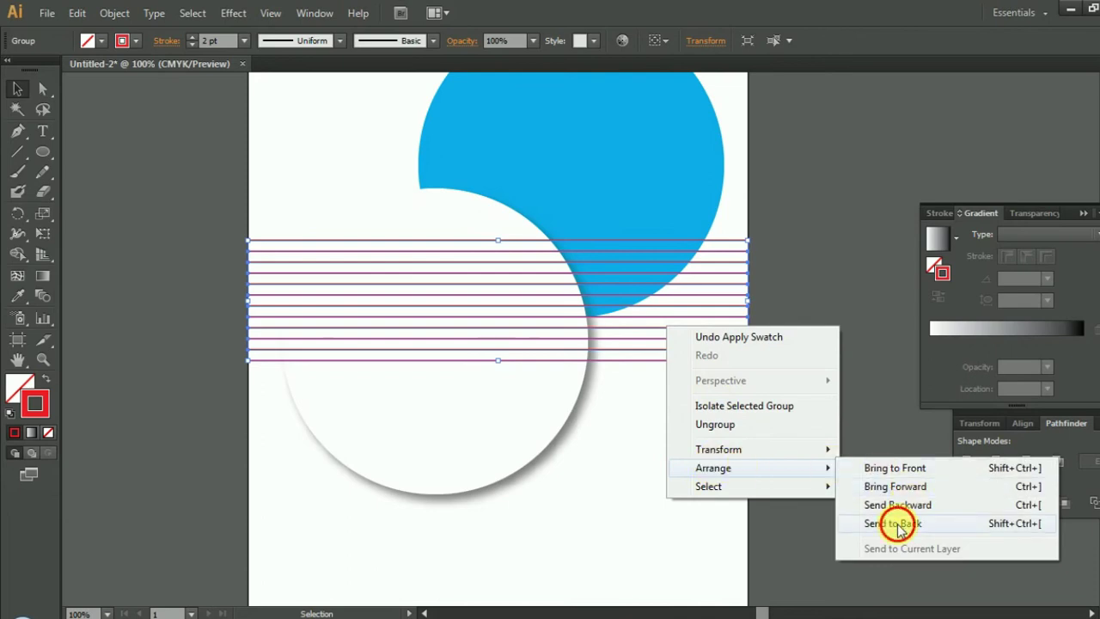
left_click(899, 525)
left_click(661, 428)
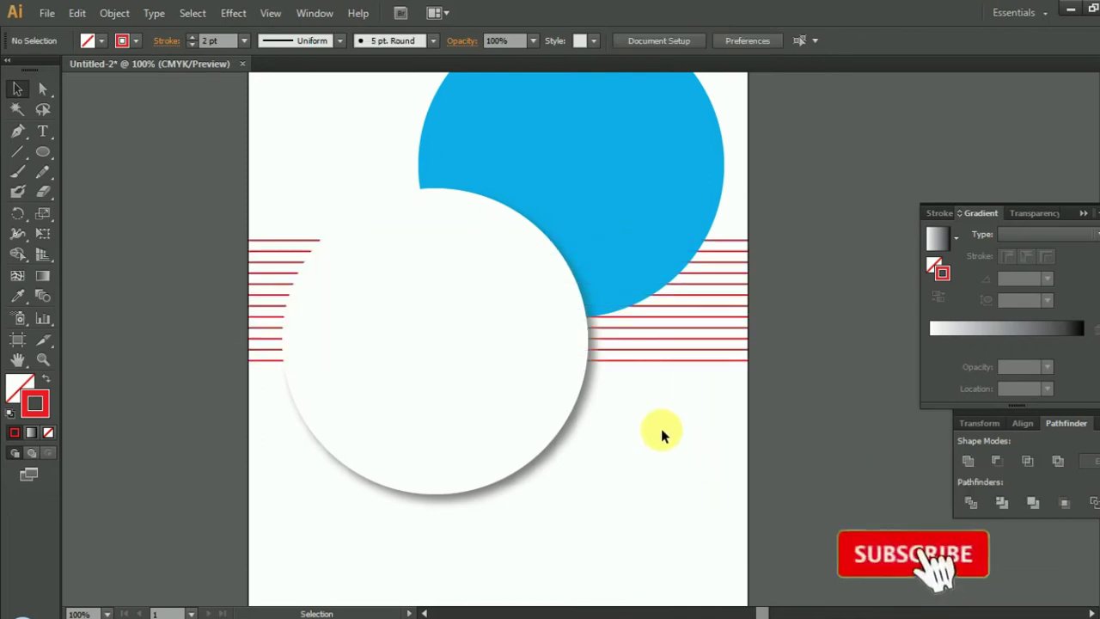
left_click(650, 361)
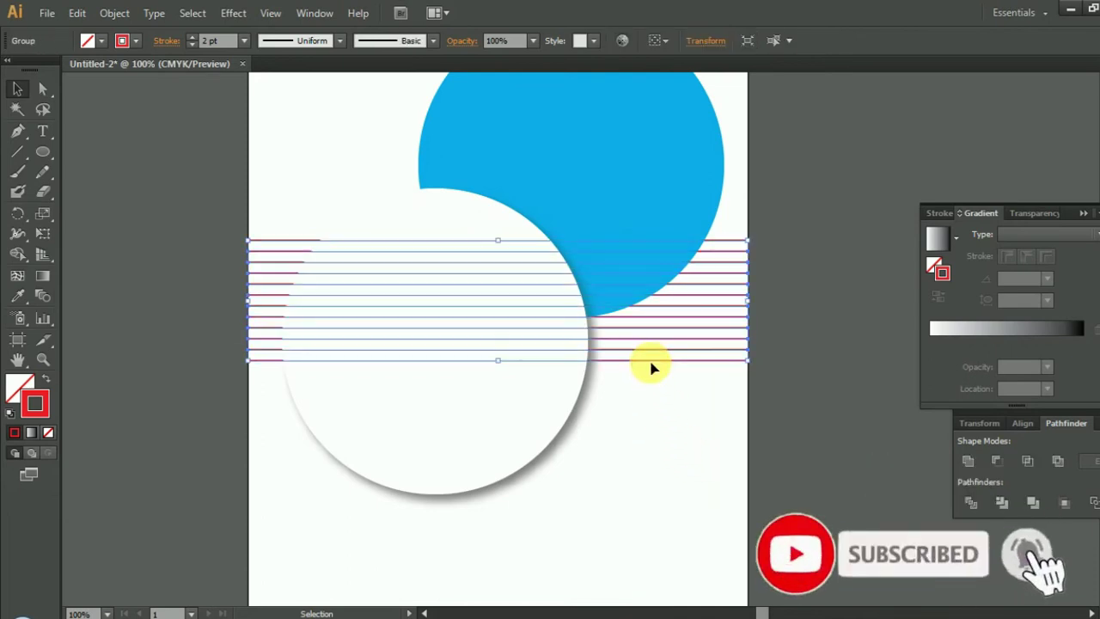
left_click(638, 444)
Marquee-select the circles and red stripes to check the arrangement, then deselect.
scroll(639, 446, "up", 1)
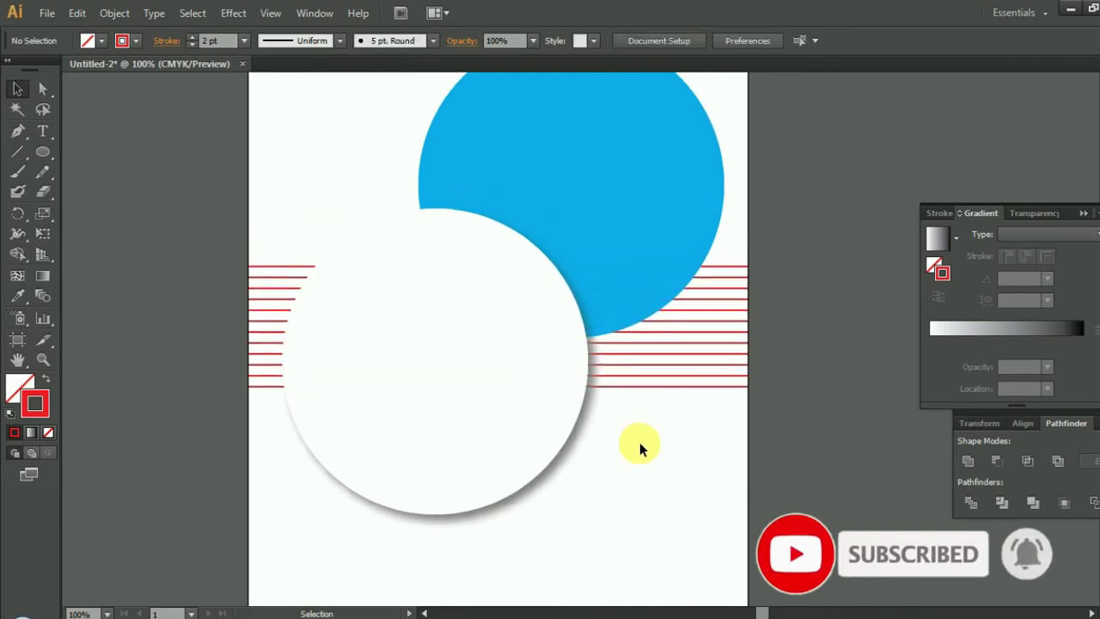
scroll(639, 442, "down", 2)
scroll(639, 442, "up", 5)
scroll(639, 441, "down", 1)
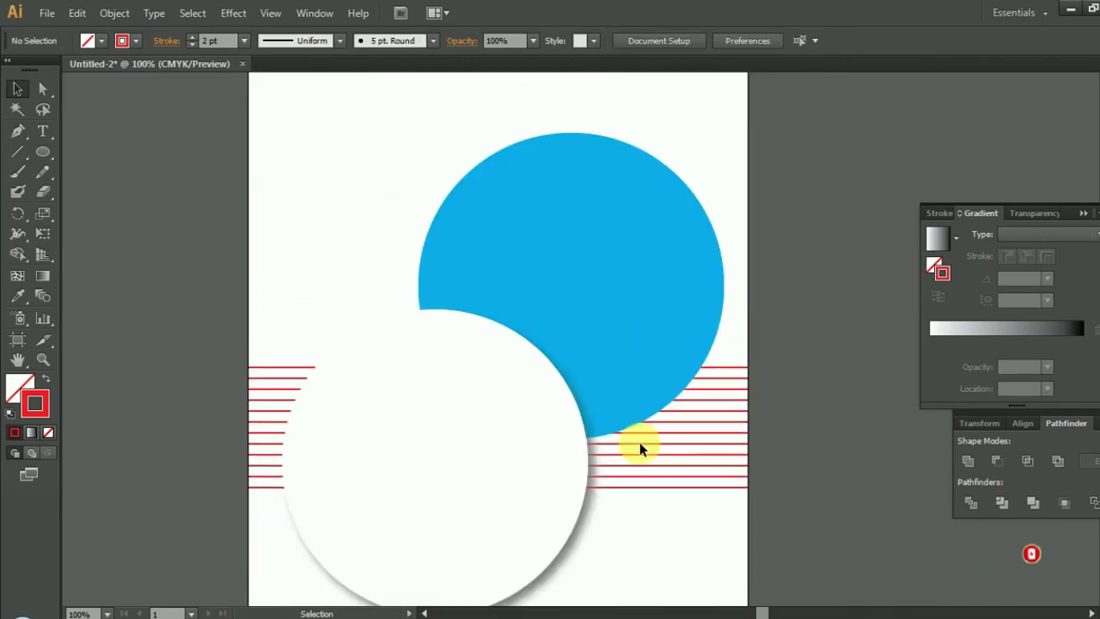
left_click_drag(336, 179, 613, 376)
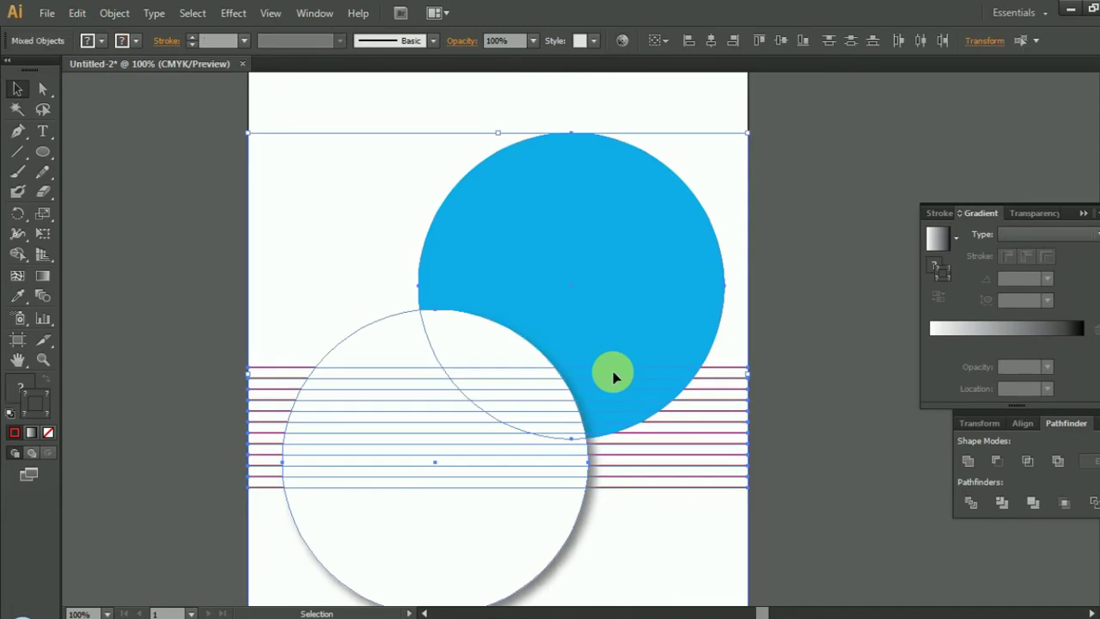
scroll(604, 357, "down", 2)
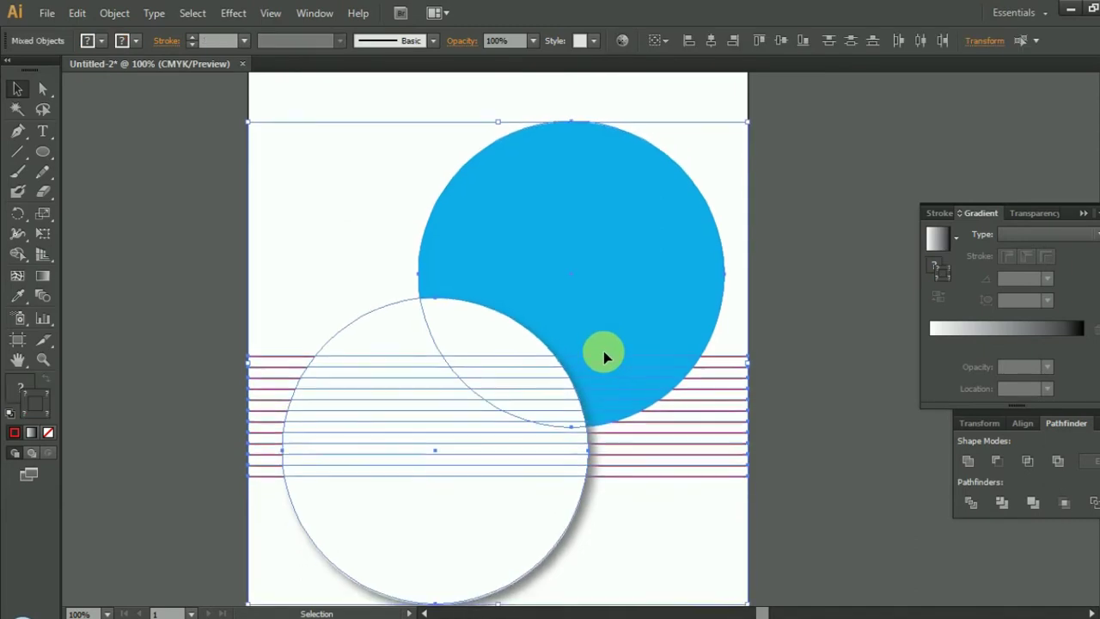
scroll(603, 357, "up", 2)
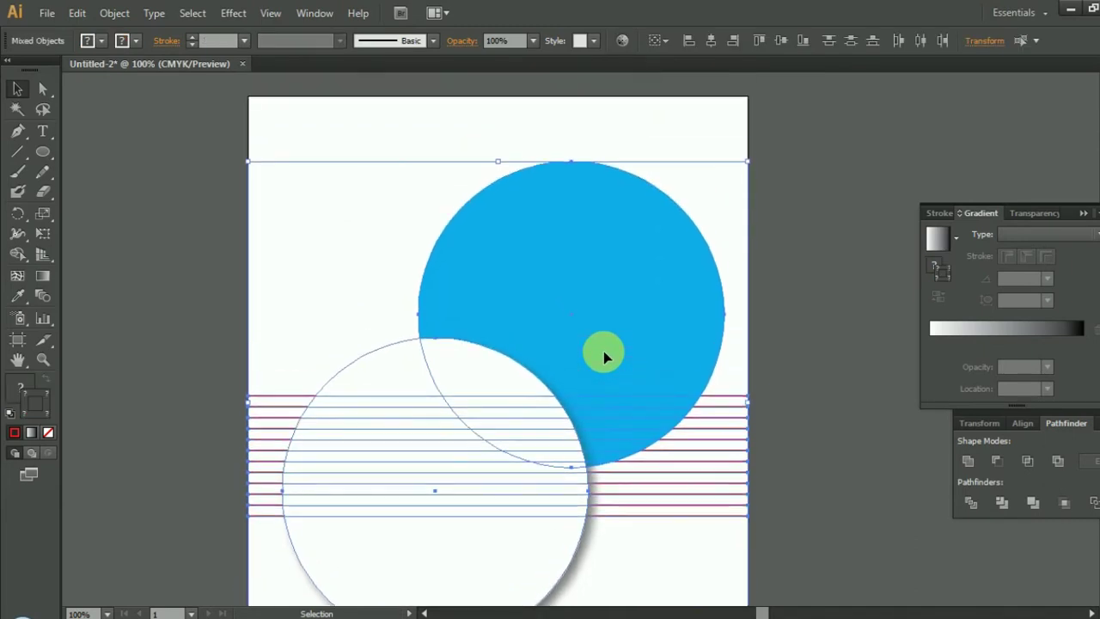
scroll(603, 356, "down", 3)
scroll(601, 356, "down", 3)
left_click(576, 533)
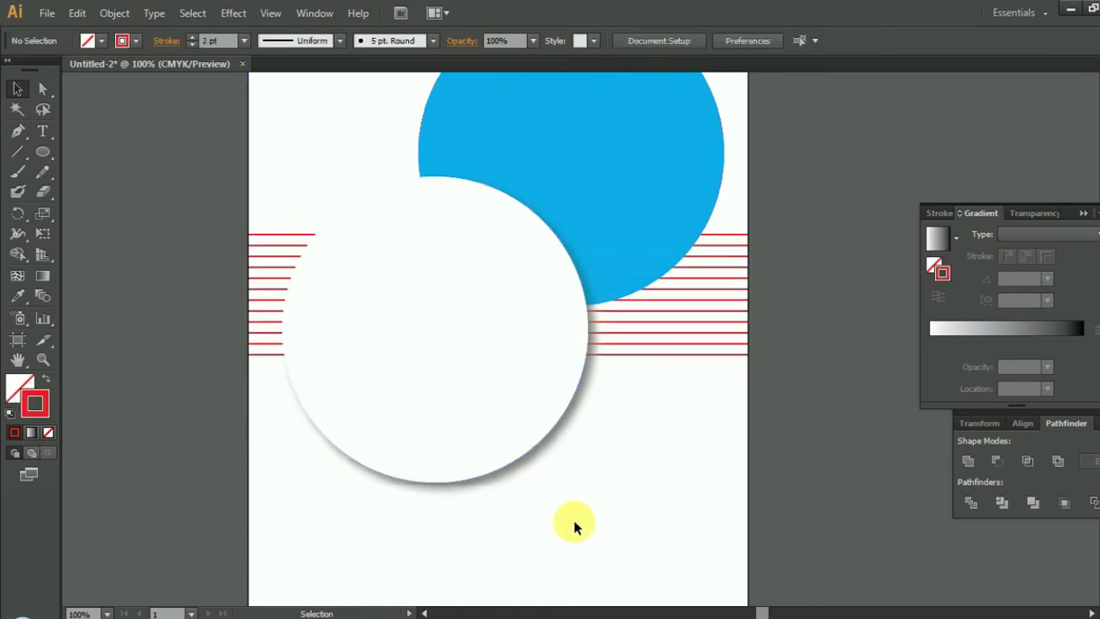
scroll(604, 400, "up", 3)
Nudge the red stripes slightly down and the blue circle slightly left.
left_click(617, 424)
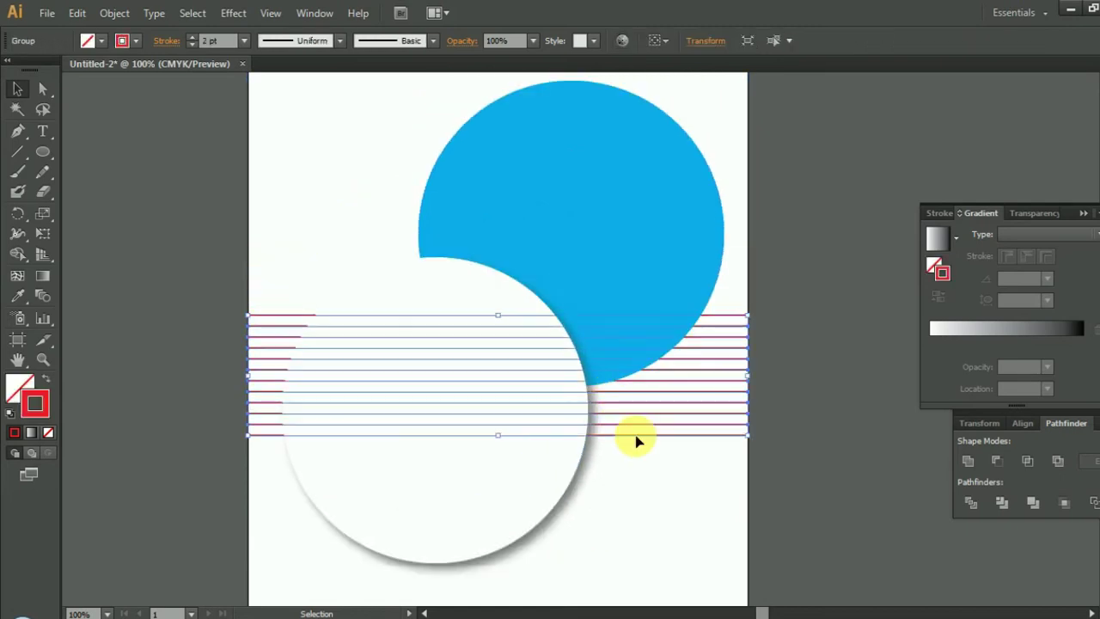
key("Down")
key("Down")
key("Down")
key("Down")
key("Down")
key("Down")
key("Down")
key("Down")
key("Down")
key("Down")
key("Down")
key("Down")
key("Down")
key("Down")
key("Down")
key("Down")
key("Down")
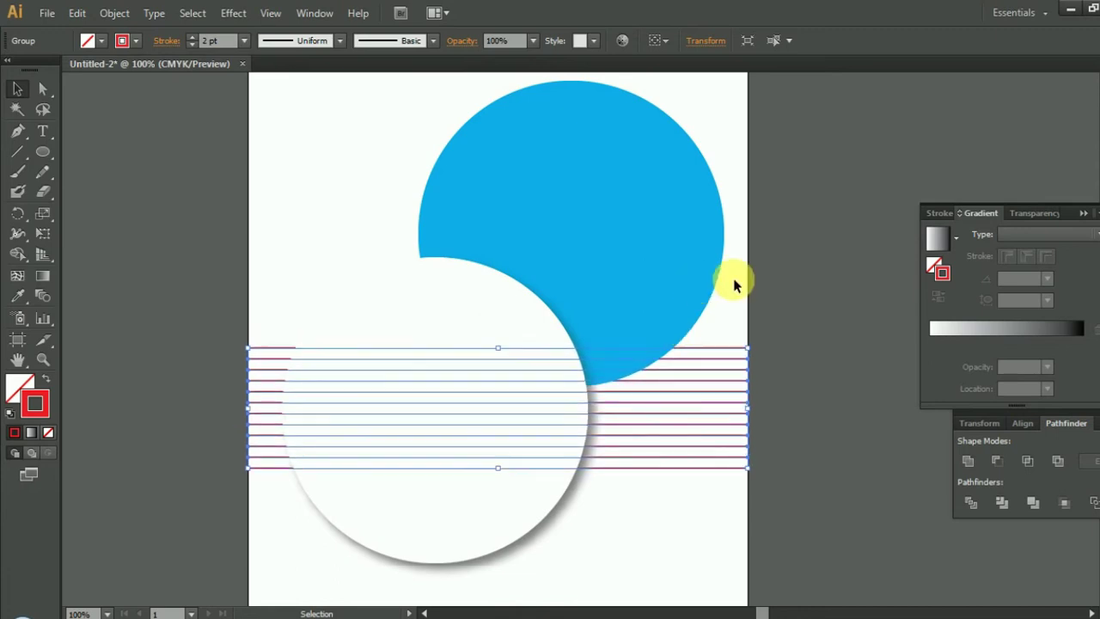
left_click(339, 193)
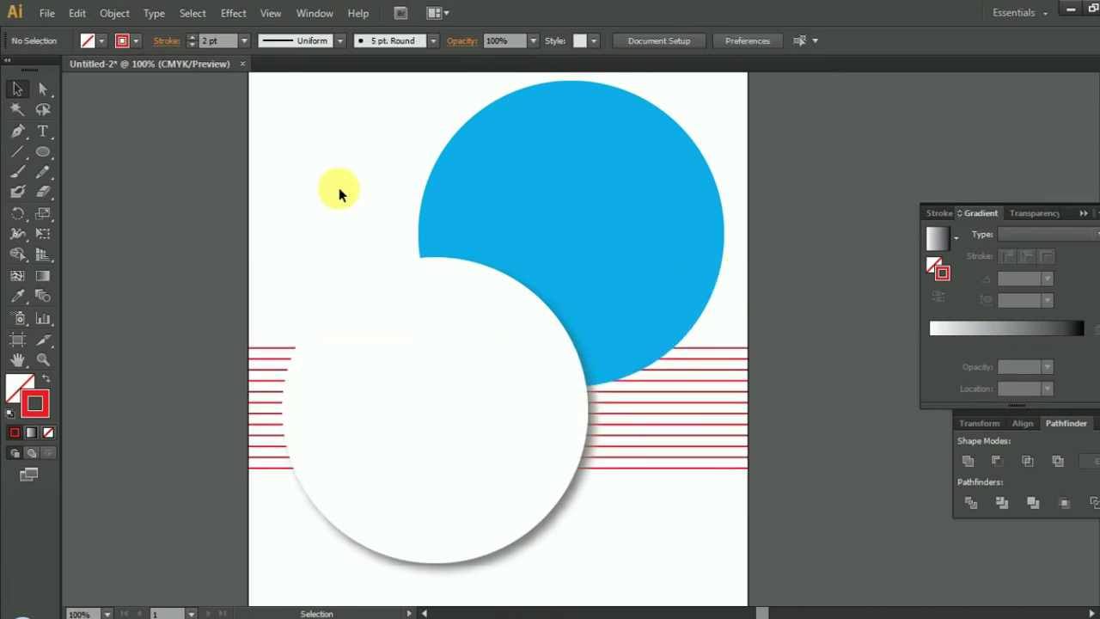
left_click(601, 228)
key("Left")
key("Left")
key("Left")
key("Left")
key("Left")
key("Left")
Nudge the blue circle down and the white circle up slightly.
key("Down")
key("Down")
key("Down")
key("Down")
scroll(369, 469, "down", 1)
left_click(369, 469)
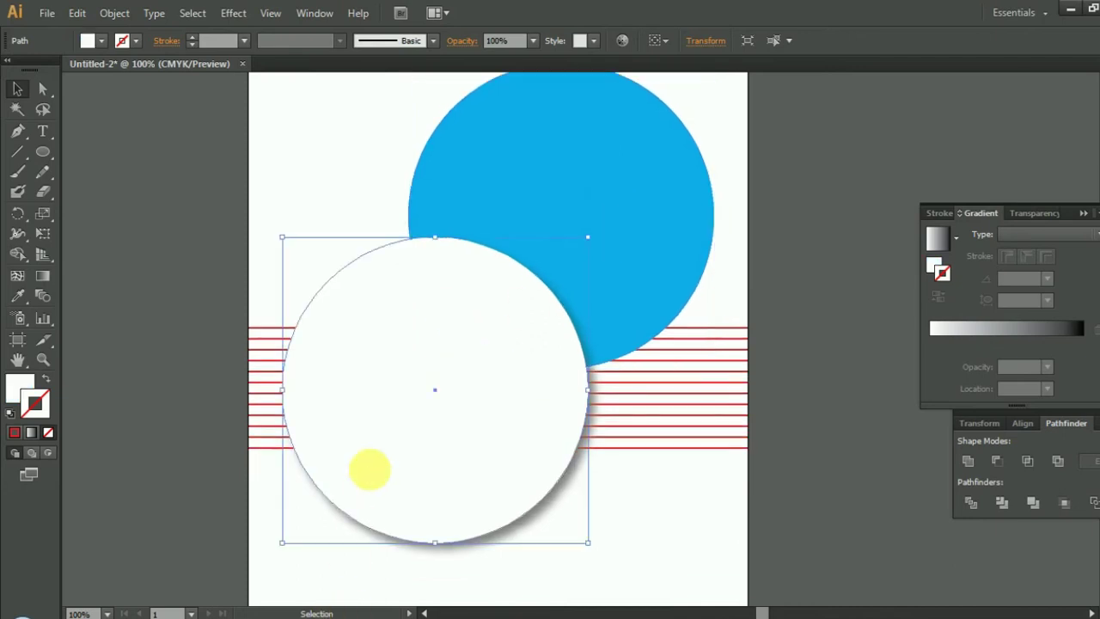
key("Up")
key("Up")
key("Up")
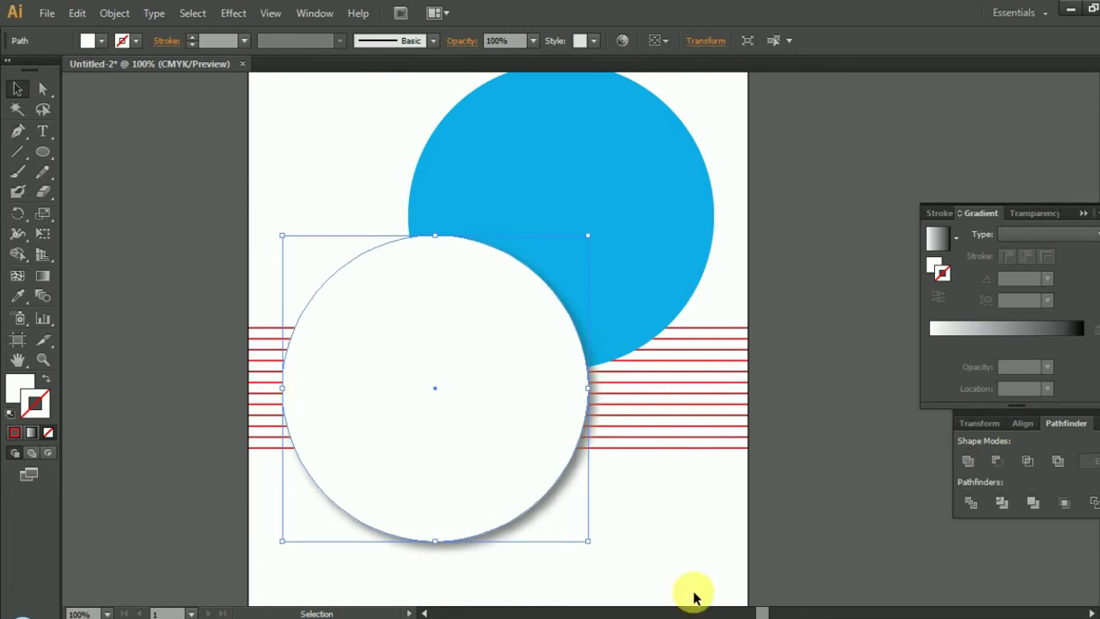
Draw a wide rectangle across the white circle's middle and fill it green.
left_click(418, 569)
scroll(418, 569, "up", 2)
left_click_drag(42, 146, 60, 151)
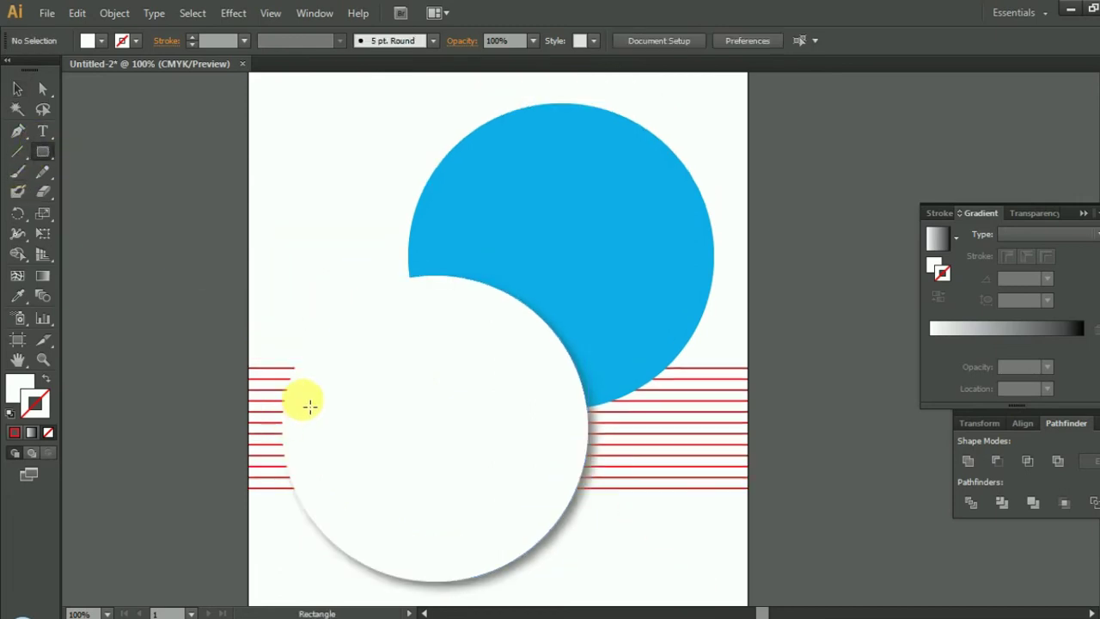
left_click_drag(303, 395, 565, 478)
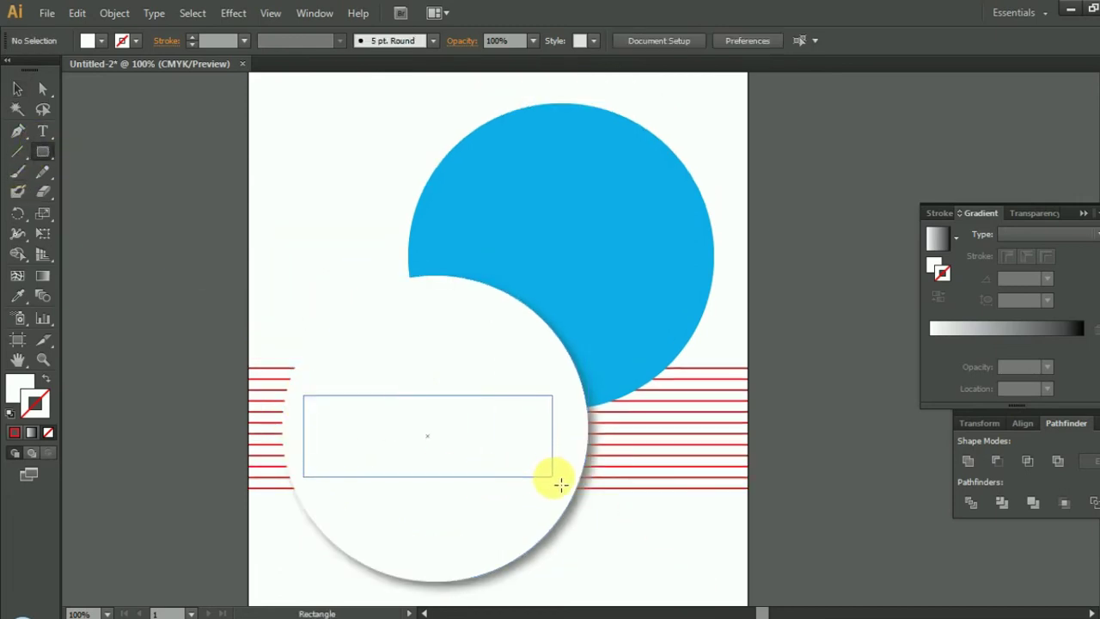
left_click(102, 40)
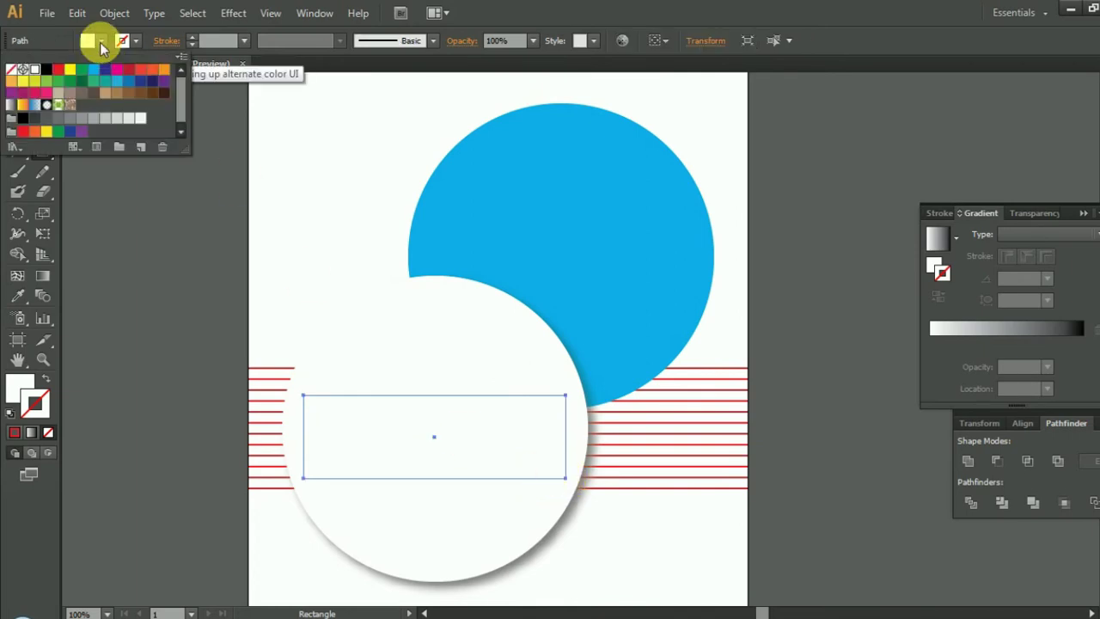
left_click(59, 70)
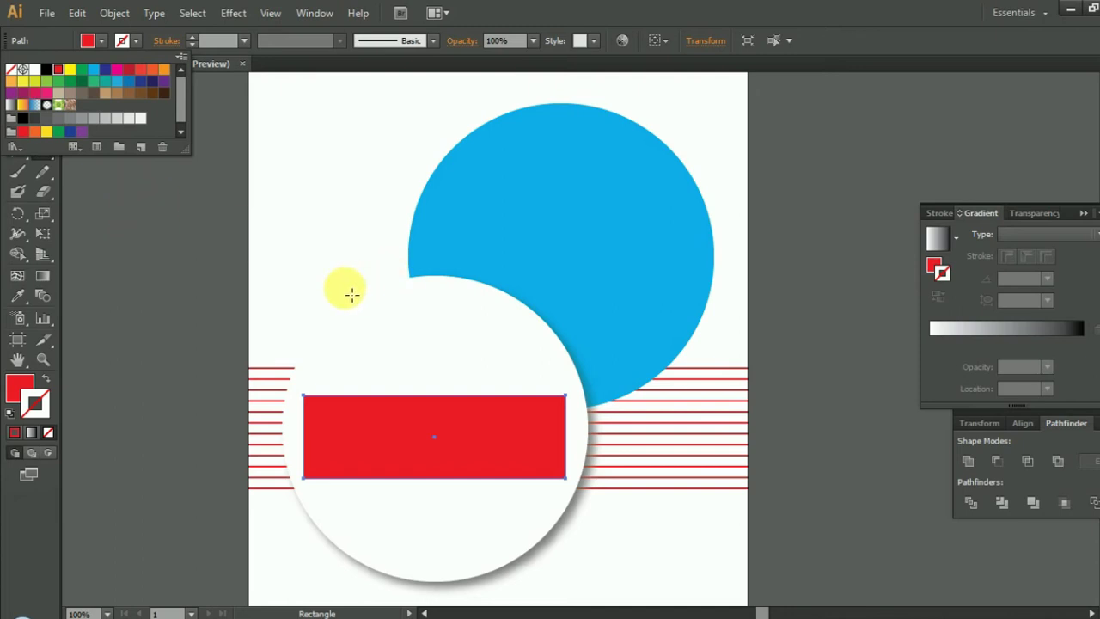
left_click(81, 68)
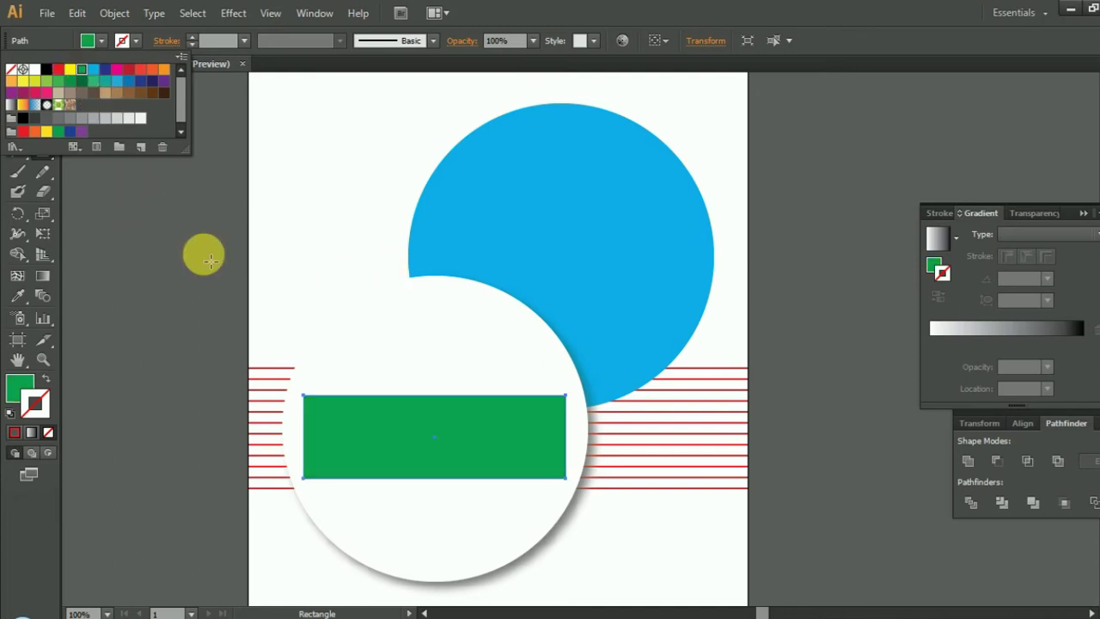
left_click(20, 93)
Adjust the green rectangle's top and bottom edges and position, then zoom out.
left_click_drag(441, 393, 436, 391)
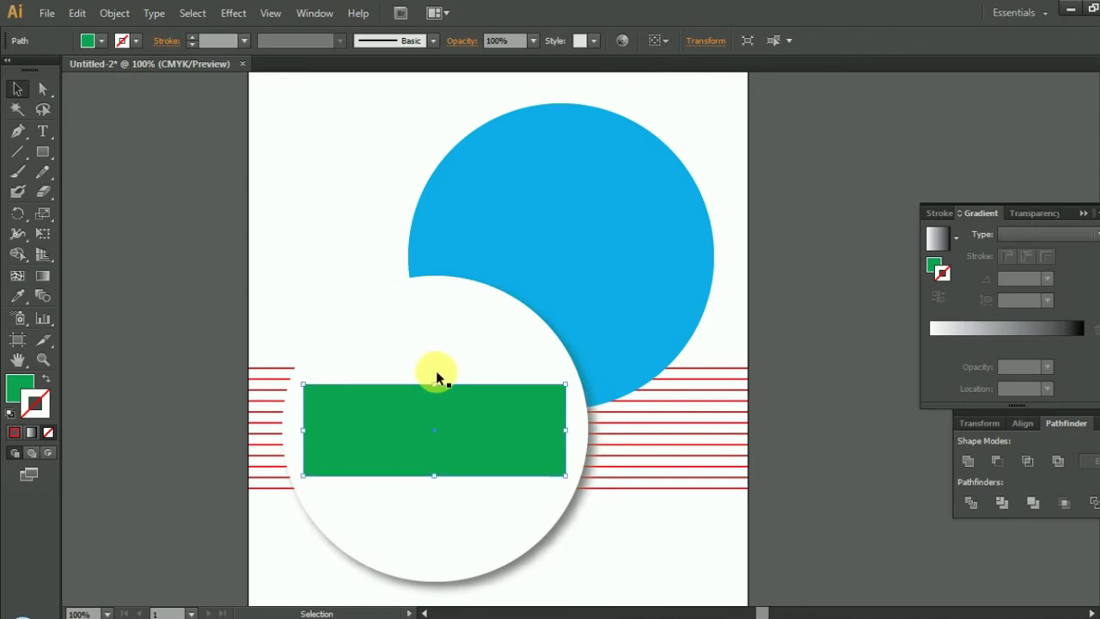
left_click_drag(435, 370, 317, 437)
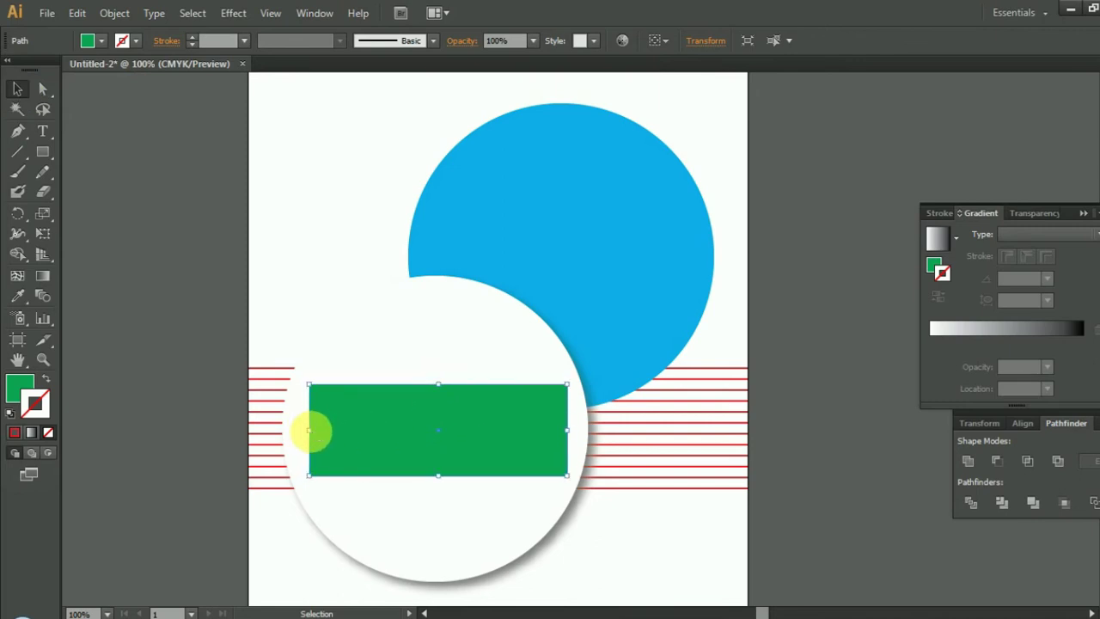
left_click_drag(435, 475, 437, 479)
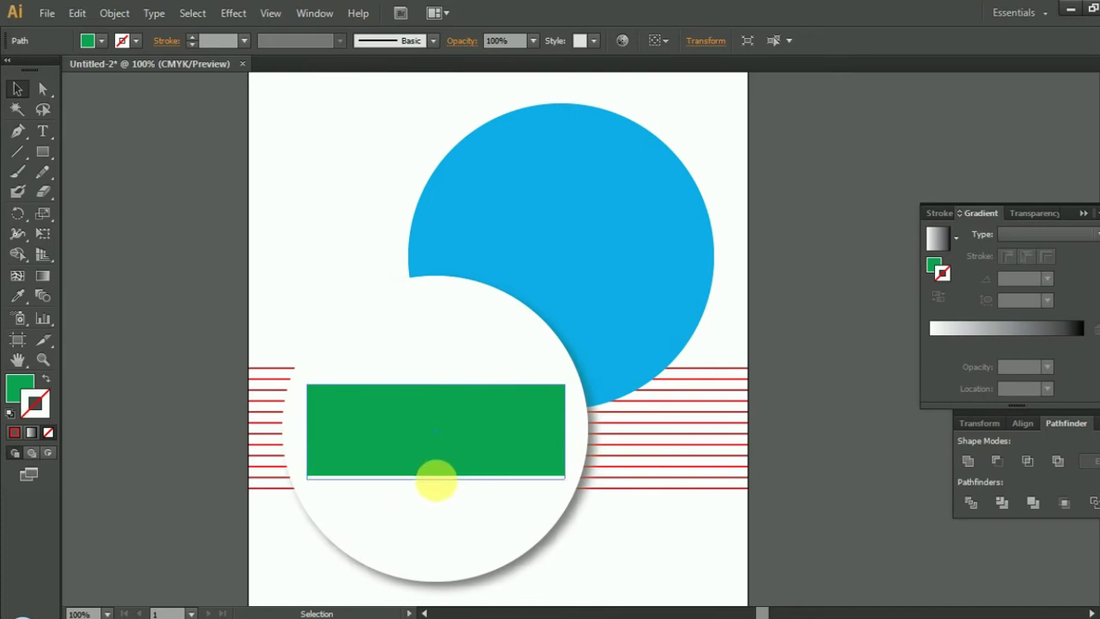
scroll(436, 481, "down", 1)
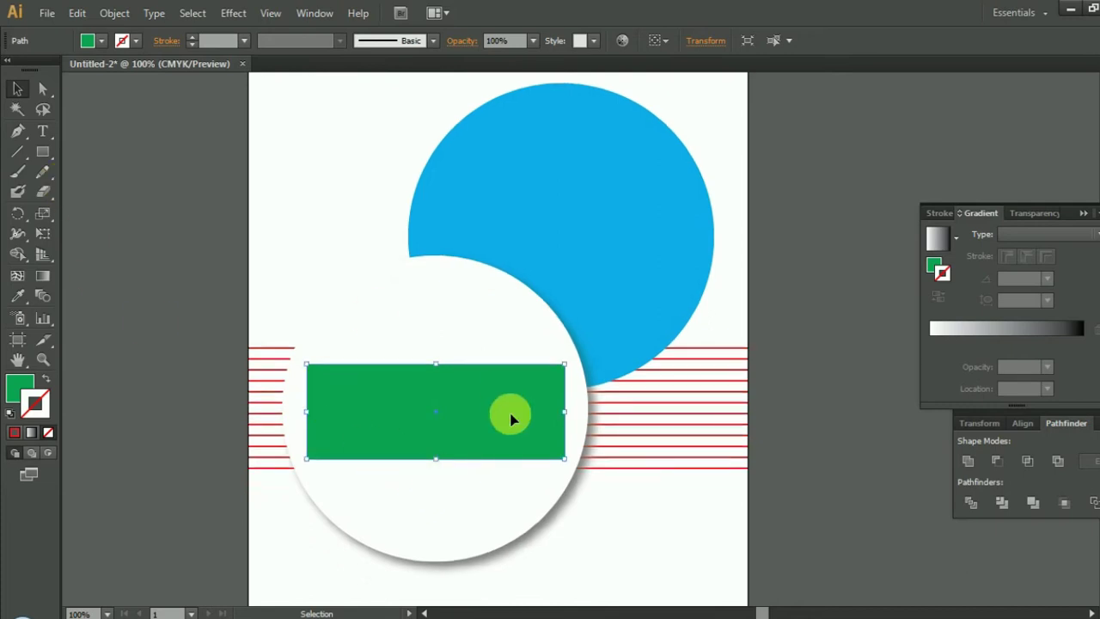
left_click(619, 509)
key("ctrl+minus")
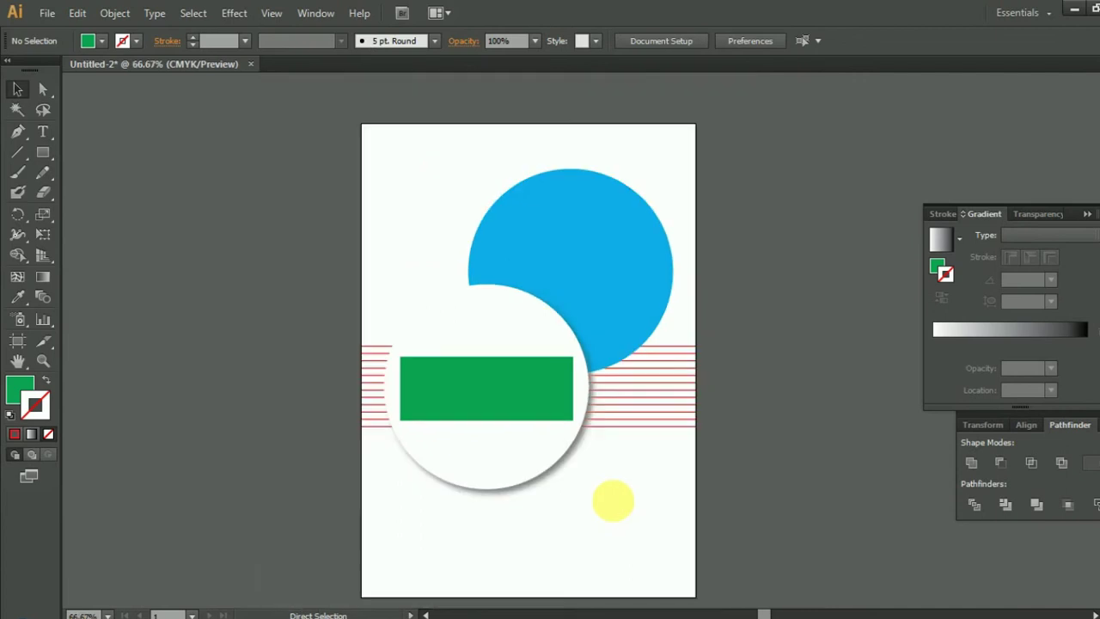
Draw a rectangle bar spanning the full bottom edge of the artboard.
left_click(490, 397)
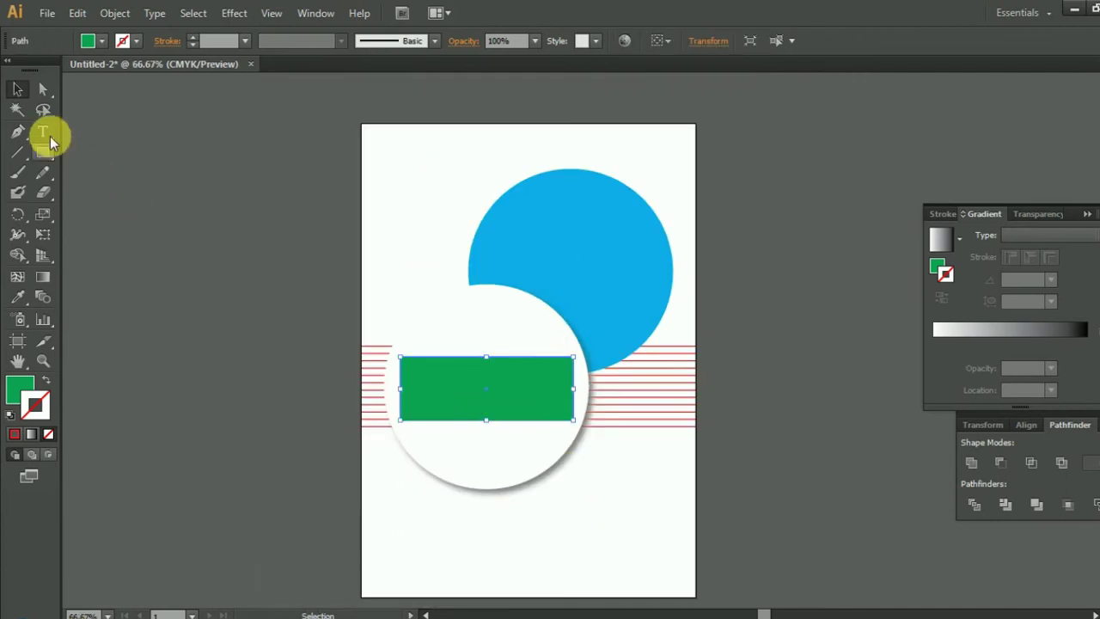
scroll(496, 443, "down", 1)
scroll(494, 473, "down", 1)
left_click(43, 152)
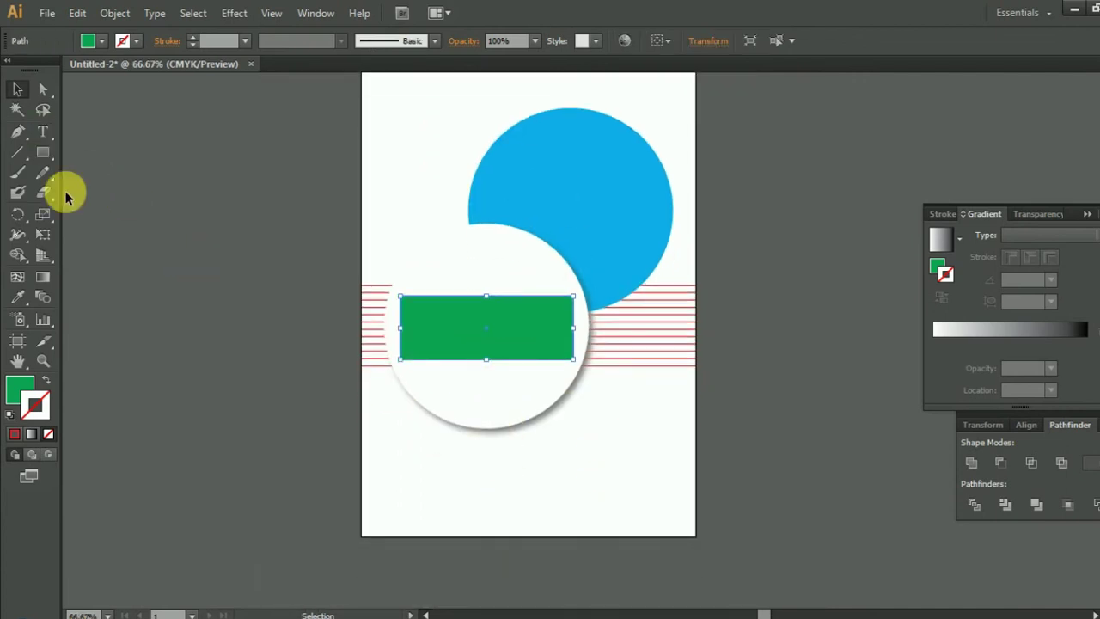
left_click_drag(360, 503, 702, 539)
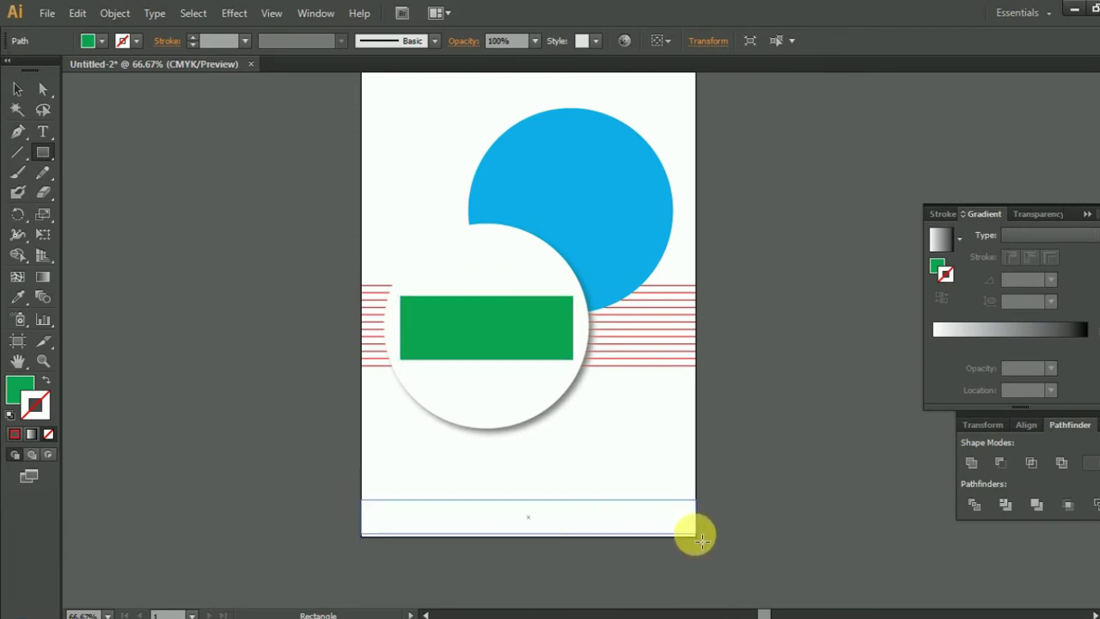
left_click_drag(701, 539, 695, 535)
left_click(17, 88)
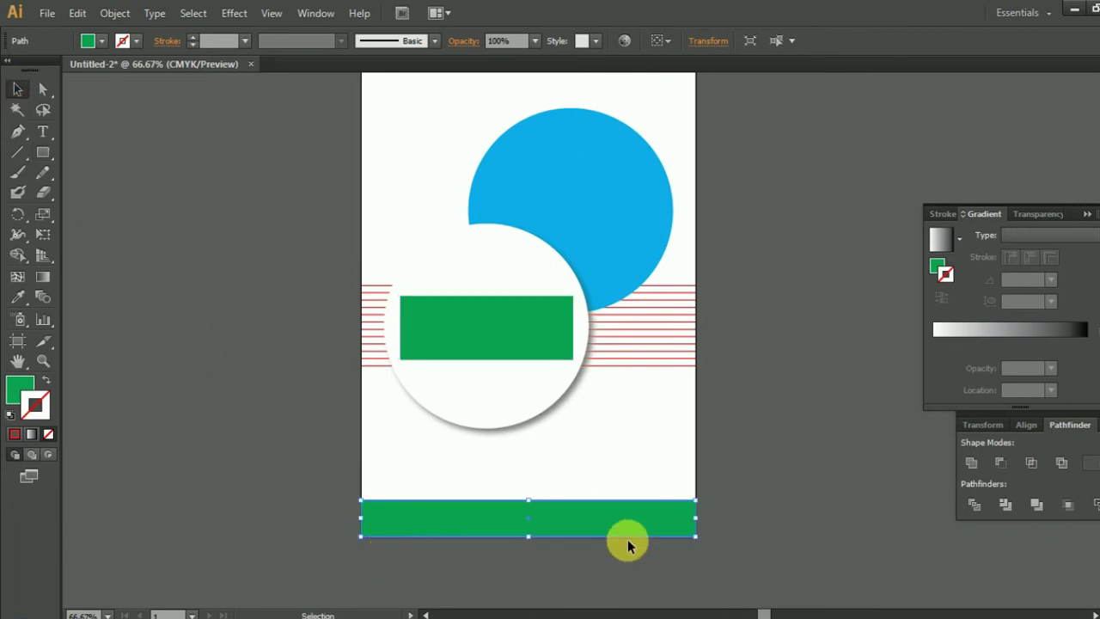
key("ctrl+equal")
scroll(633, 542, "down", 4)
Fill the bottom bar with the blue (cyan) swatch.
left_click(771, 439)
left_click(722, 455)
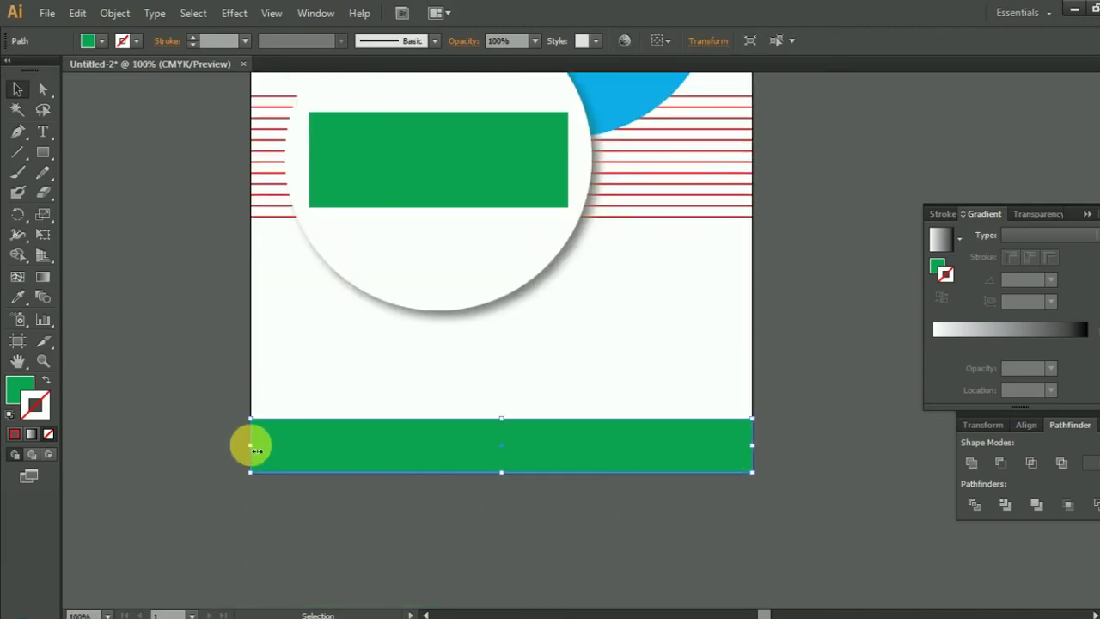
scroll(275, 456, "up", 3)
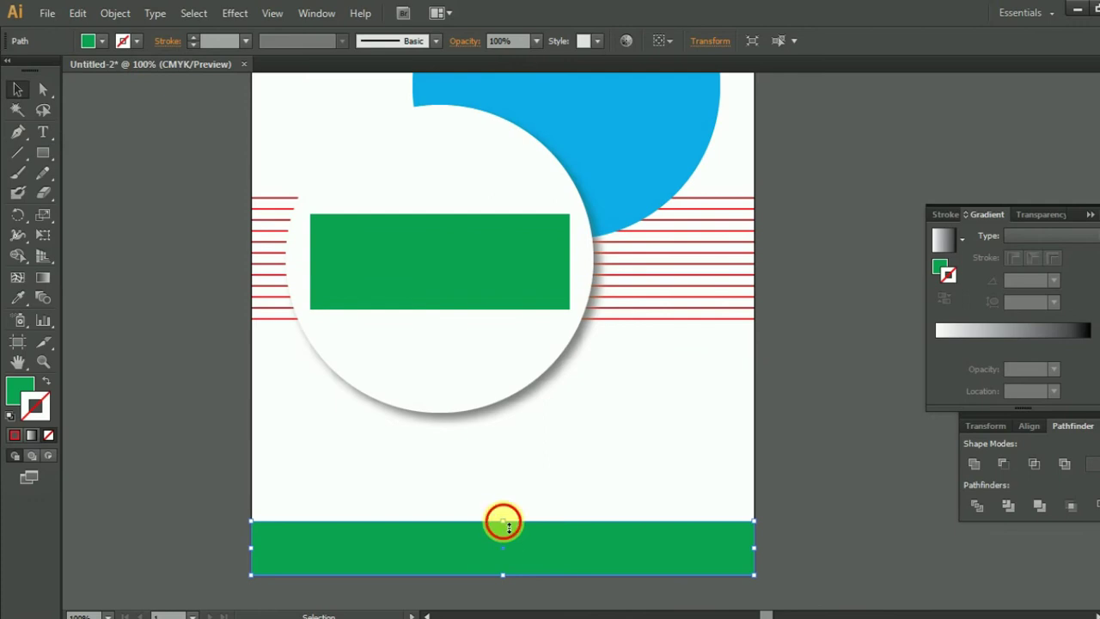
scroll(501, 524, "up", 2)
scroll(503, 507, "up", 3)
scroll(509, 503, "down", 2)
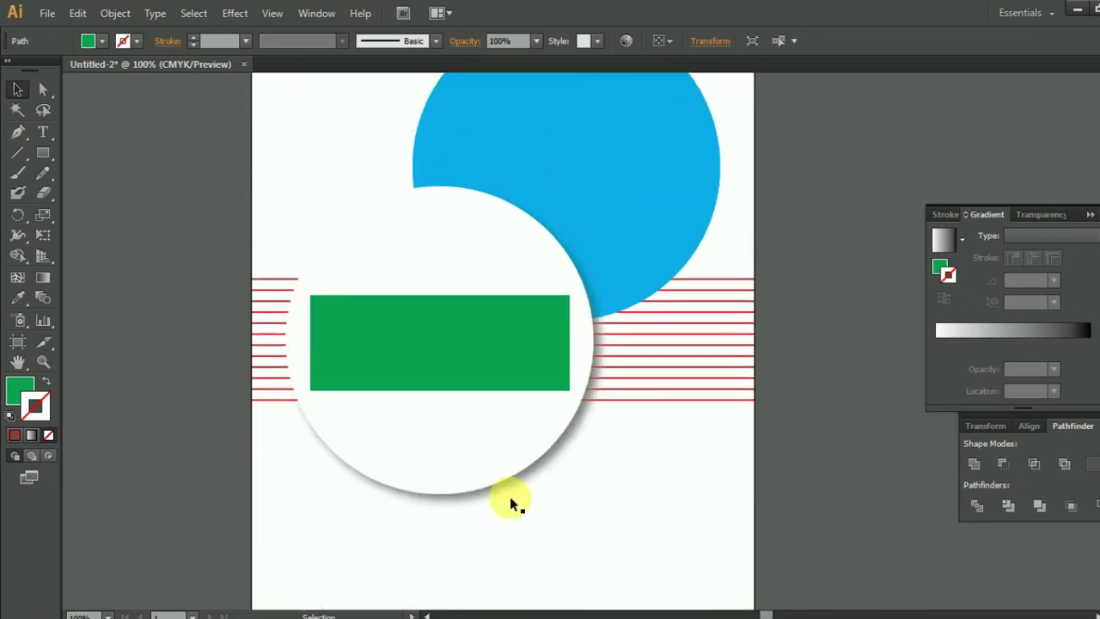
scroll(510, 502, "down", 3)
scroll(510, 502, "down", 2)
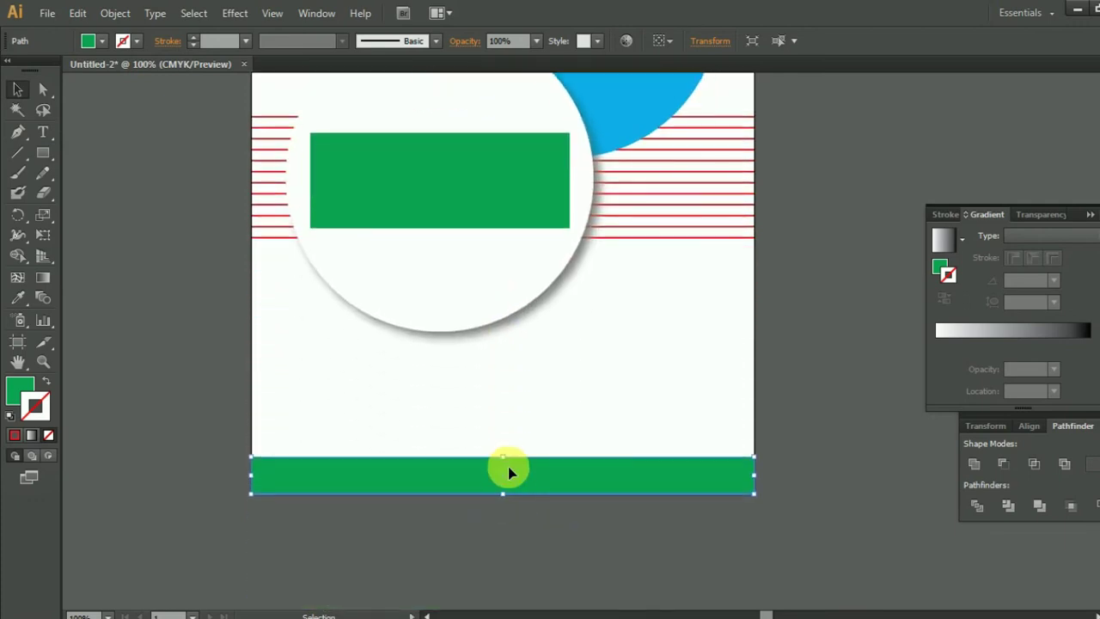
left_click(102, 41)
left_click(94, 70)
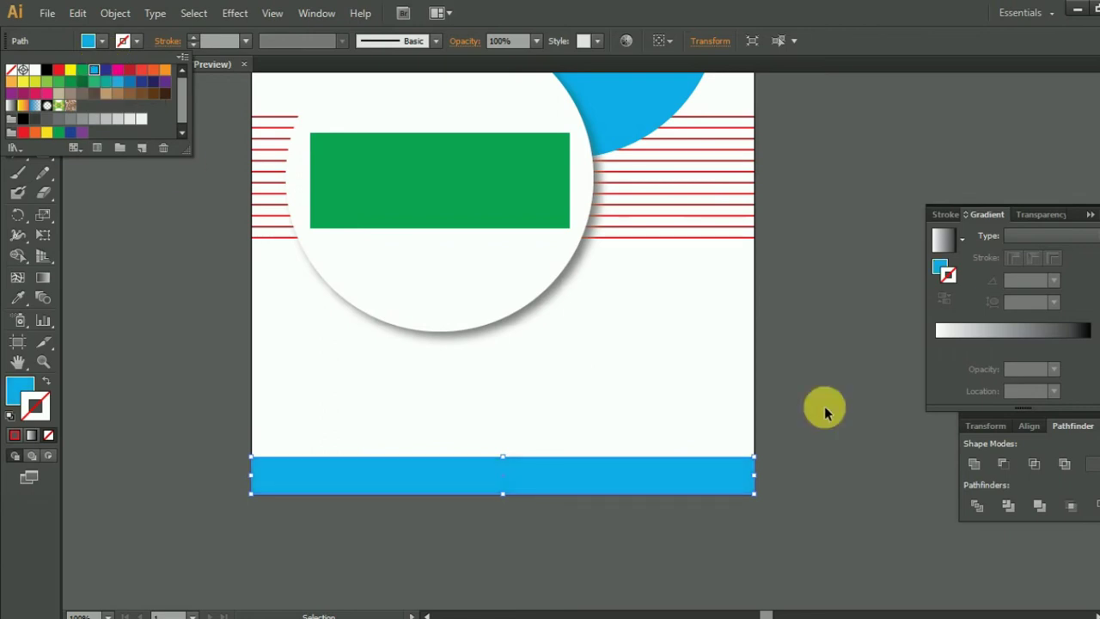
left_click(787, 411)
Select the green rectangle and switch to the Type tool.
scroll(768, 413, "up", 1)
scroll(577, 414, "up", 2)
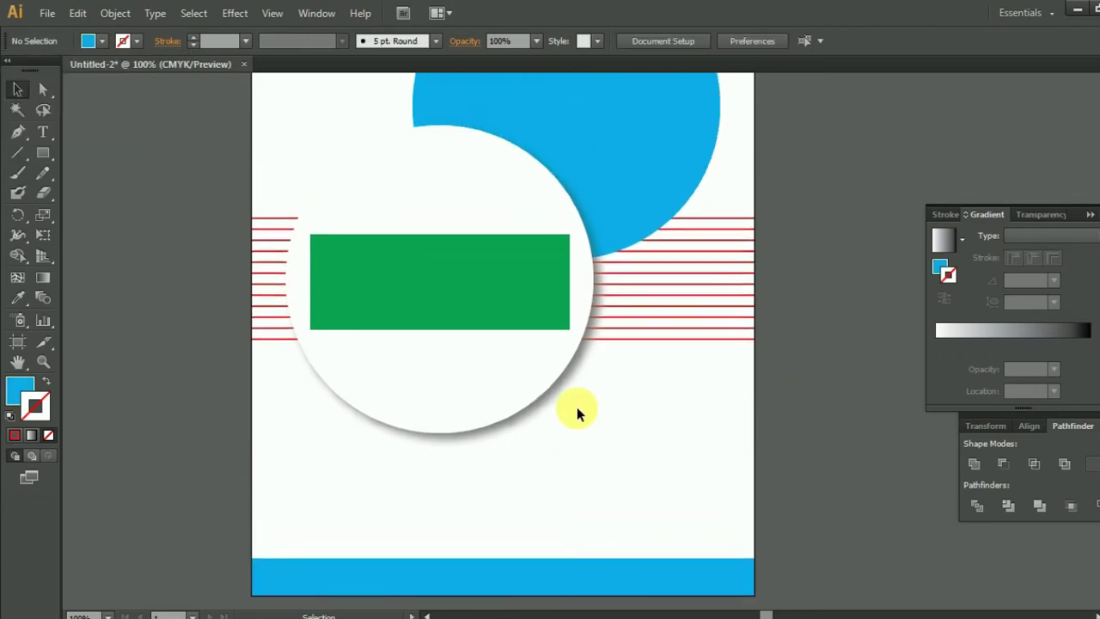
scroll(409, 352, "up", 2)
left_click(408, 353)
scroll(409, 353, "up", 1)
key("t")
scroll(409, 446, "up", 2)
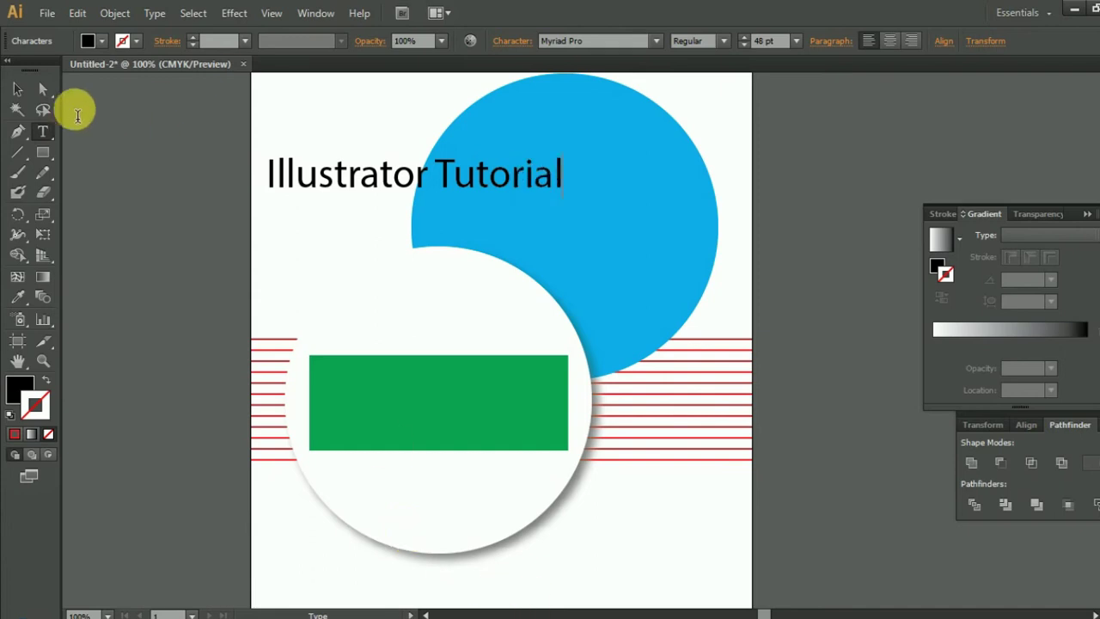
Set the title font to Century Gothic and move the title onto the blue circle.
left_click(17, 88)
left_click_drag(397, 178, 402, 237)
left_click(579, 40)
type("Calibri")
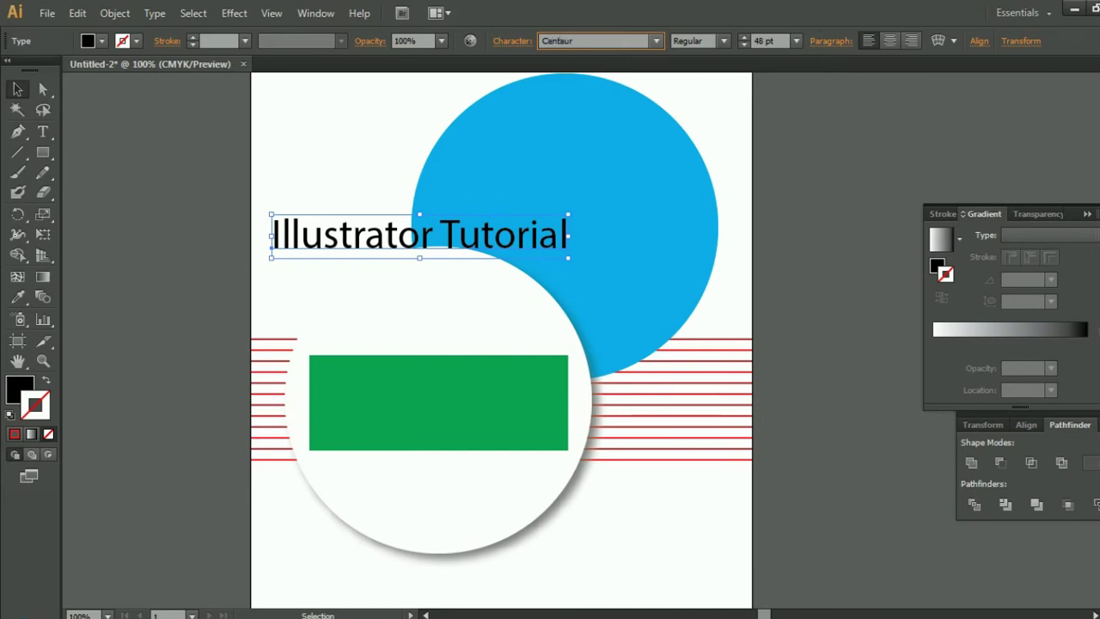
key("Return")
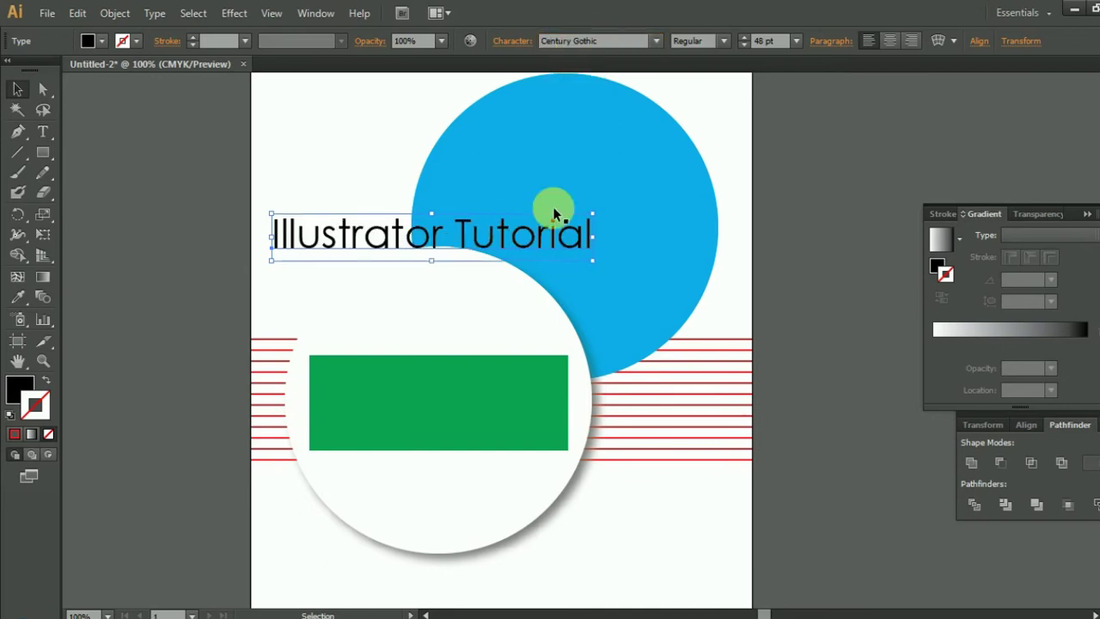
left_click_drag(434, 243, 548, 190)
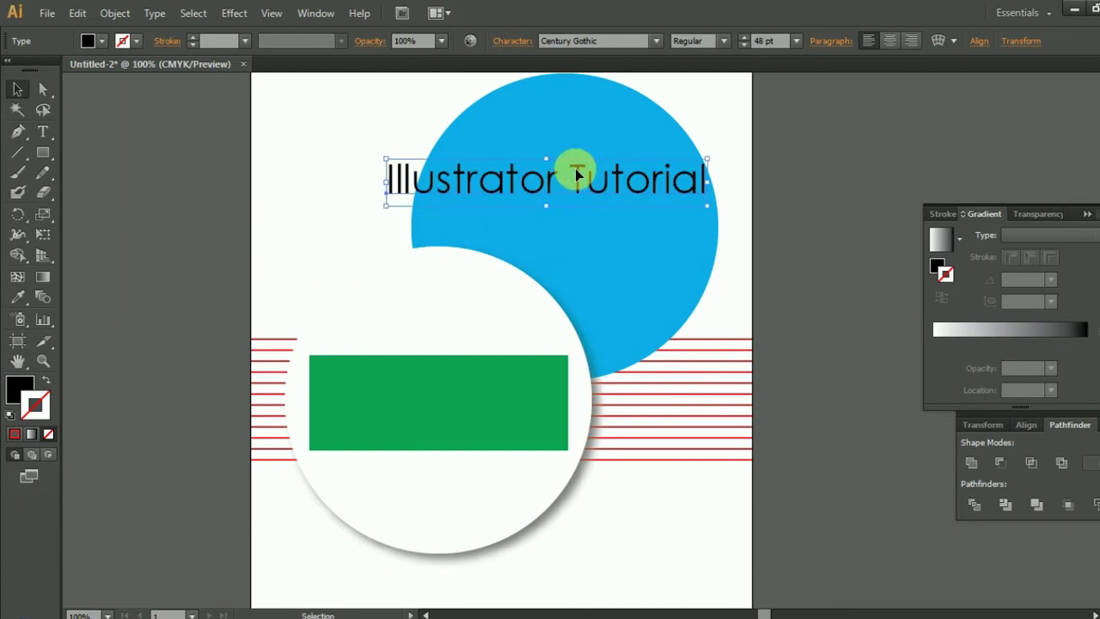
Break the title into two lines after 'Illustrator' and centre it on the blue circle.
left_click(43, 131)
left_click(566, 181)
key("Return")
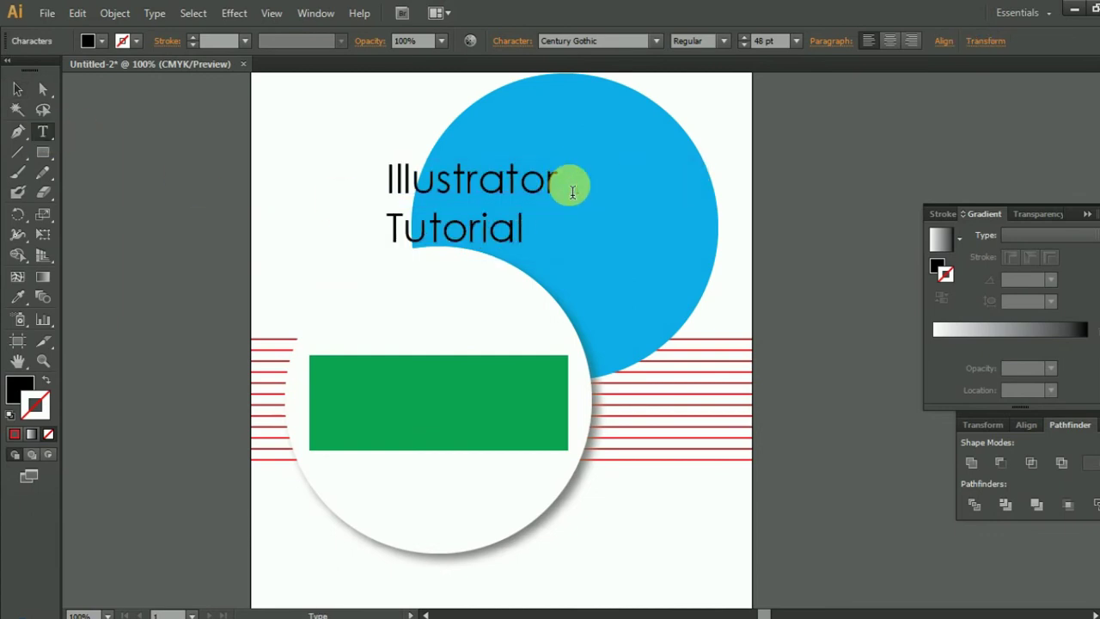
key("Escape")
left_click_drag(443, 178, 574, 178)
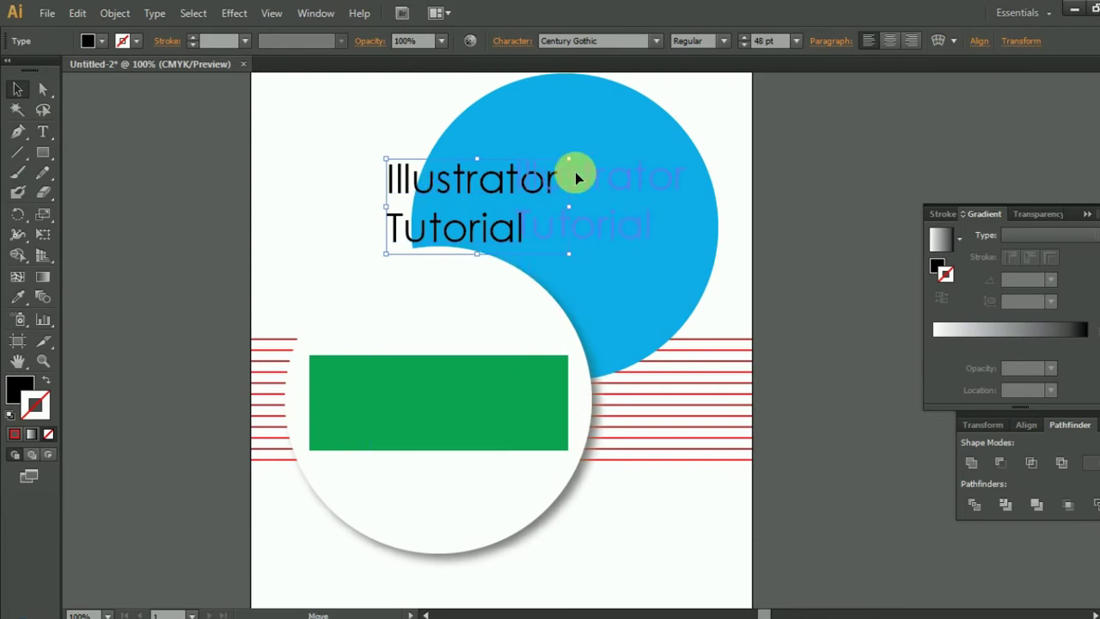
left_click_drag(574, 178, 556, 191)
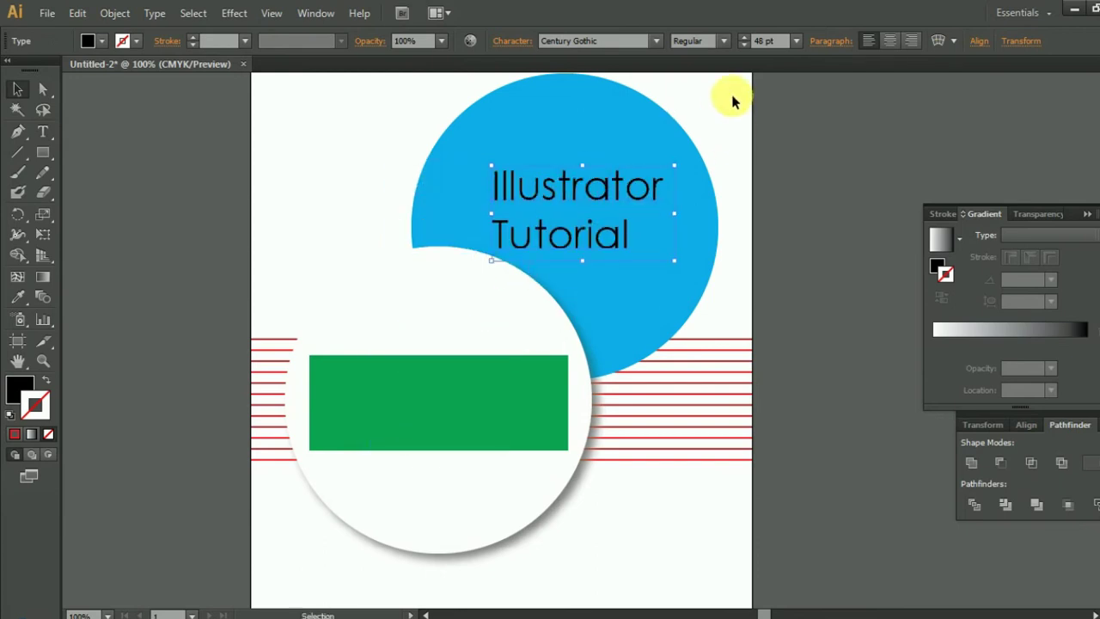
Make the title bold, white and centre-aligned, positioned high in the blue circle.
left_click(724, 45)
left_click(687, 93)
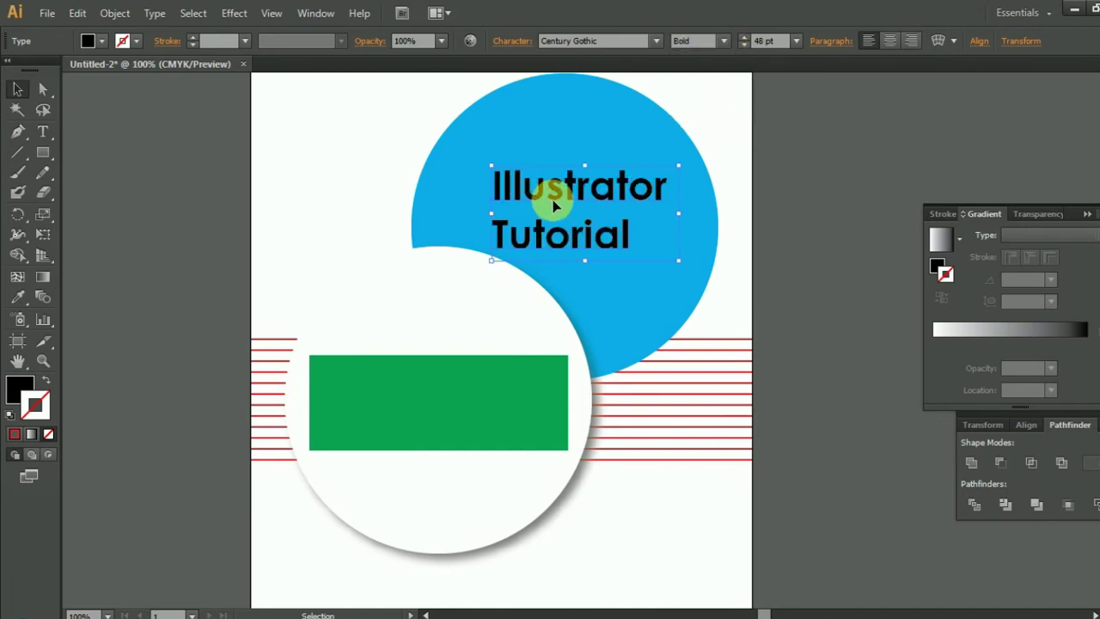
left_click(90, 40)
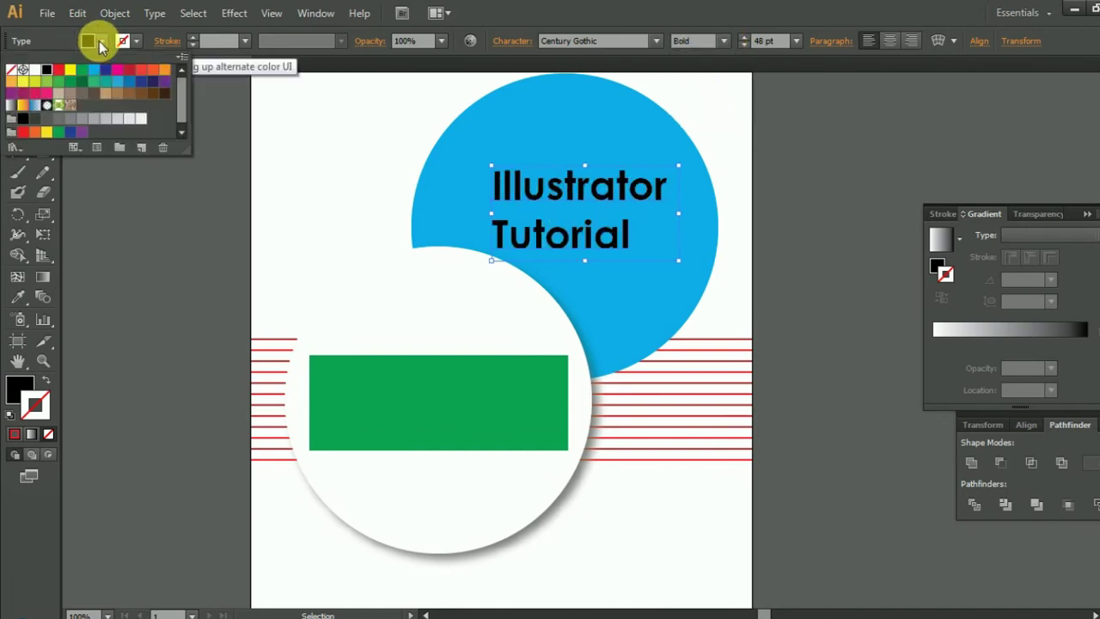
left_click(34, 69)
left_click(821, 222)
left_click_drag(567, 191, 576, 209)
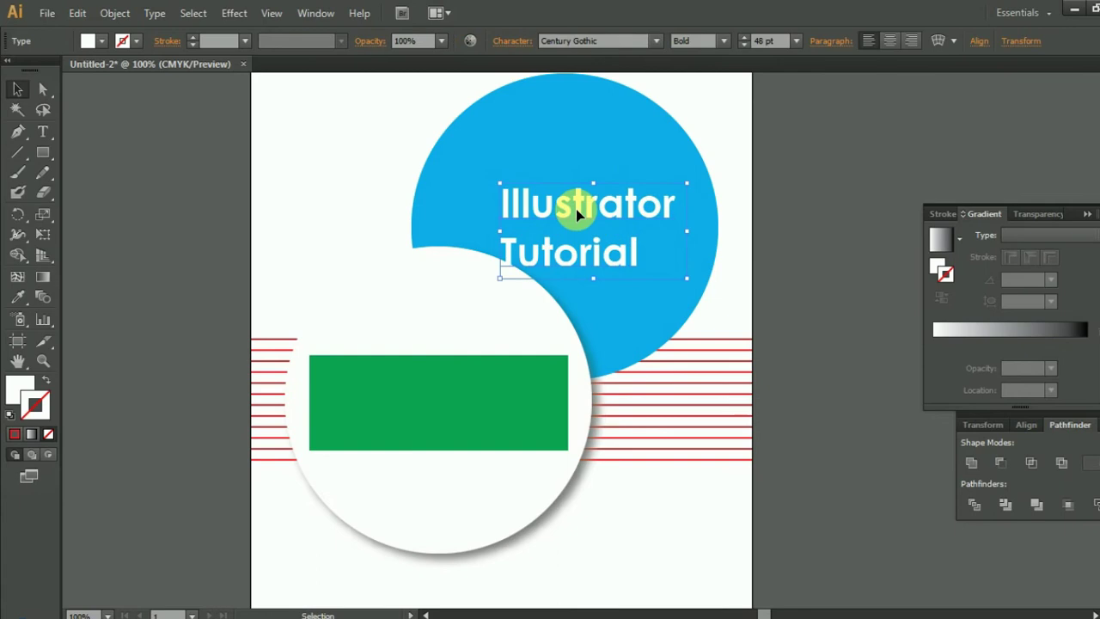
left_click(889, 40)
left_click_drag(444, 211, 565, 210)
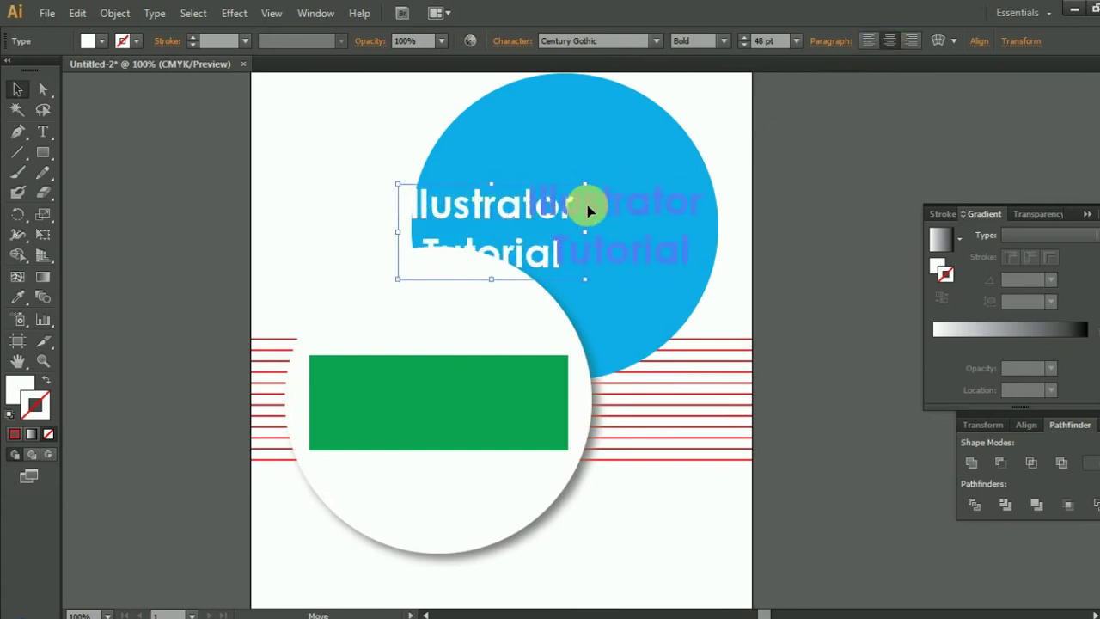
left_click_drag(578, 210, 583, 160)
left_click(801, 217)
scroll(802, 217, "up", 2)
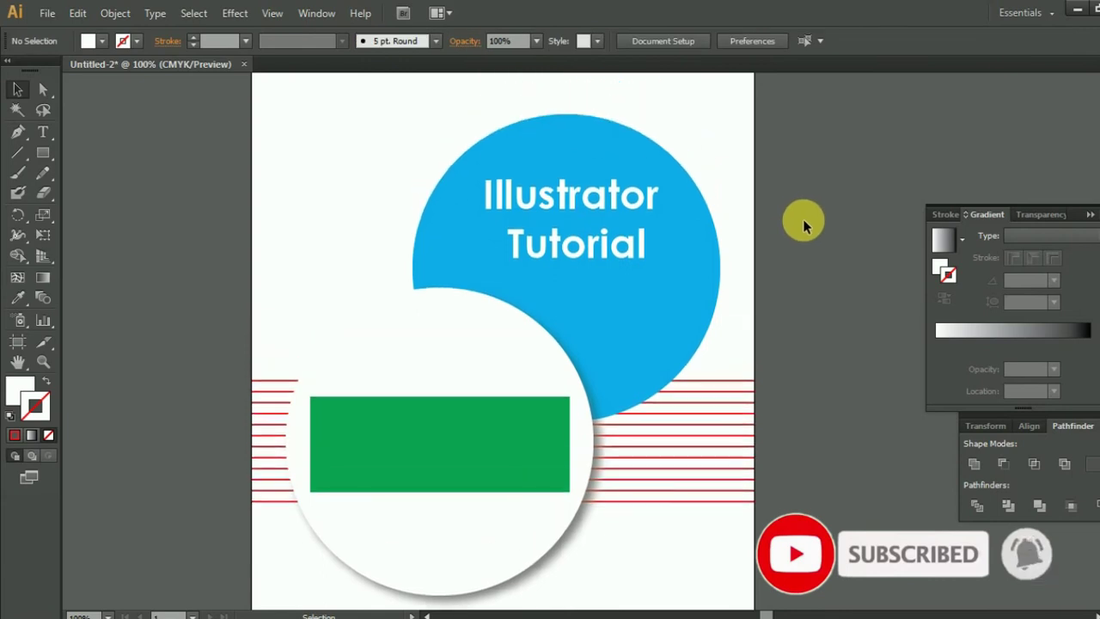
Type GRAPHIC inside the green rectangle and move it to the centre.
scroll(795, 215, "down", 2)
scroll(787, 215, "down", 2)
left_click(364, 368)
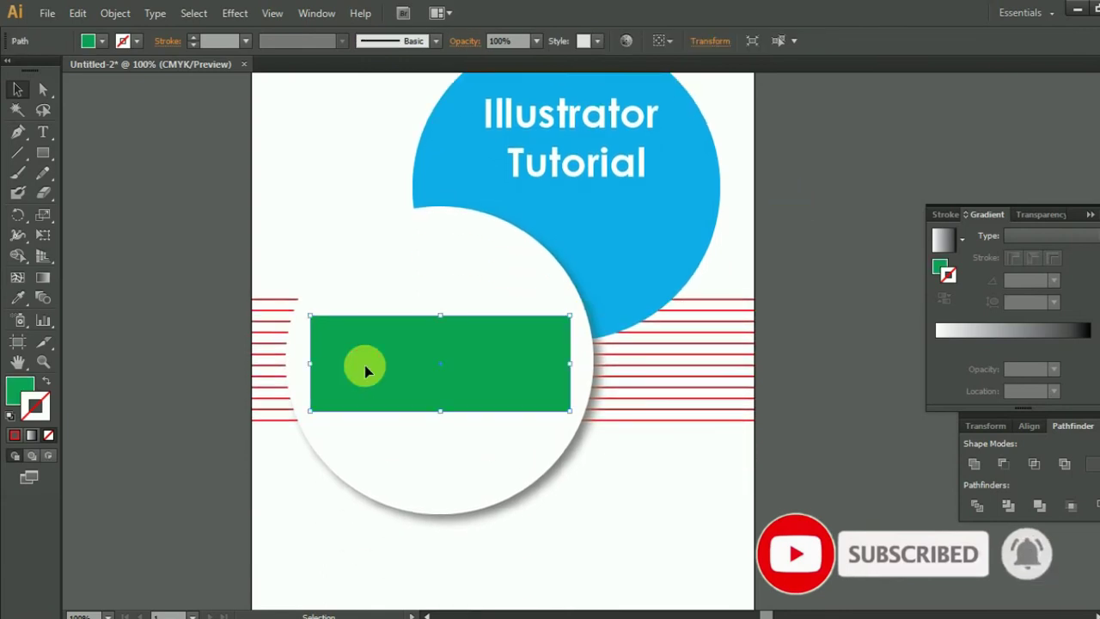
left_click(43, 132)
left_click(342, 355)
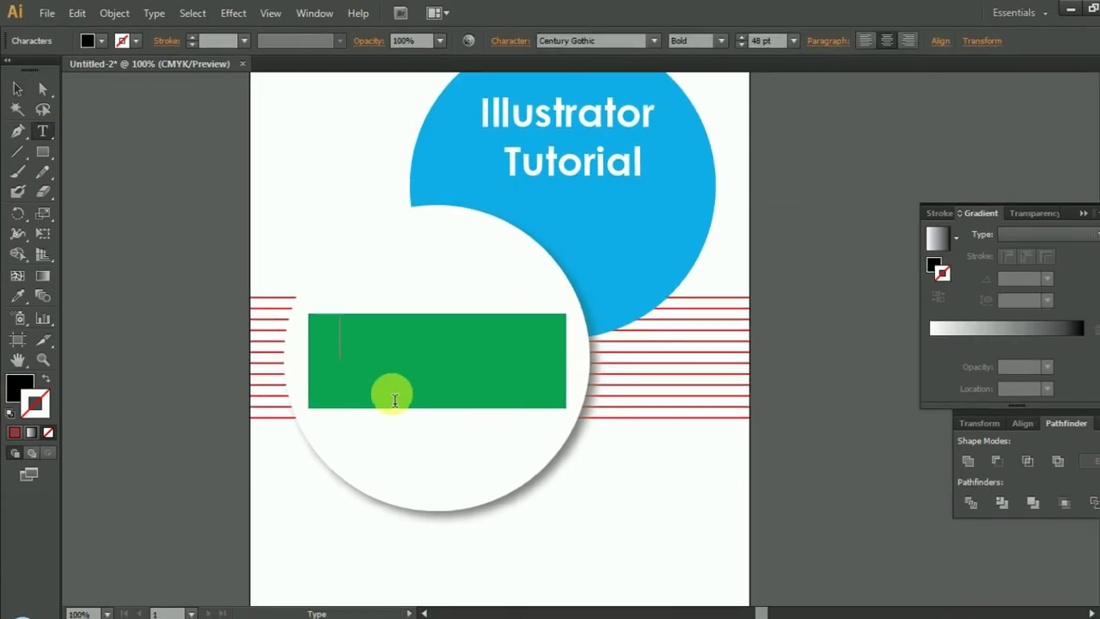
type("GRAP")
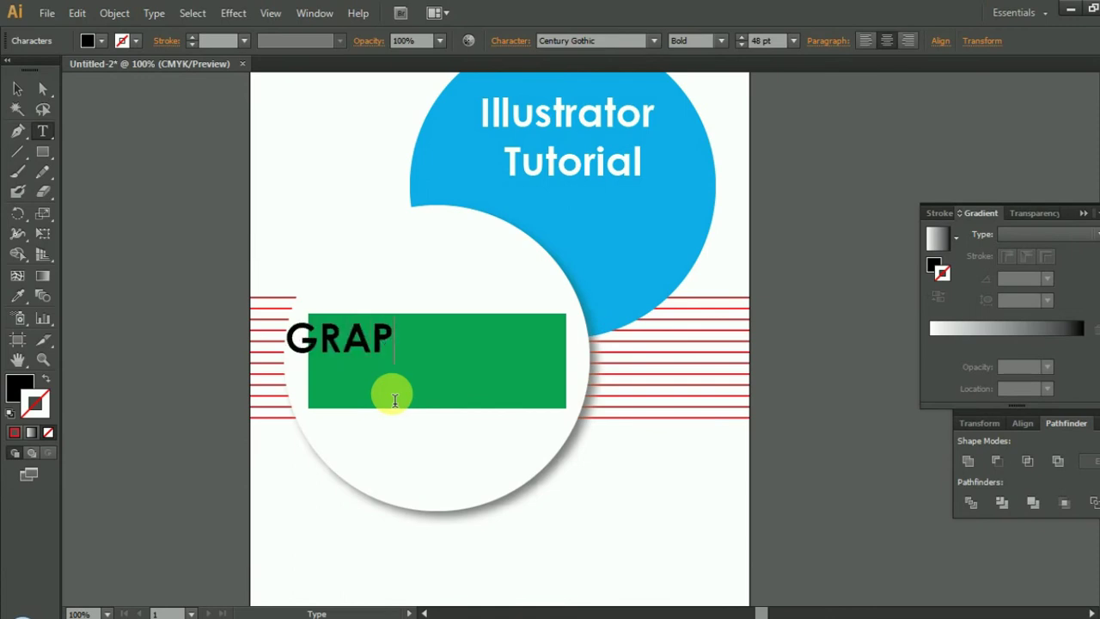
type("H")
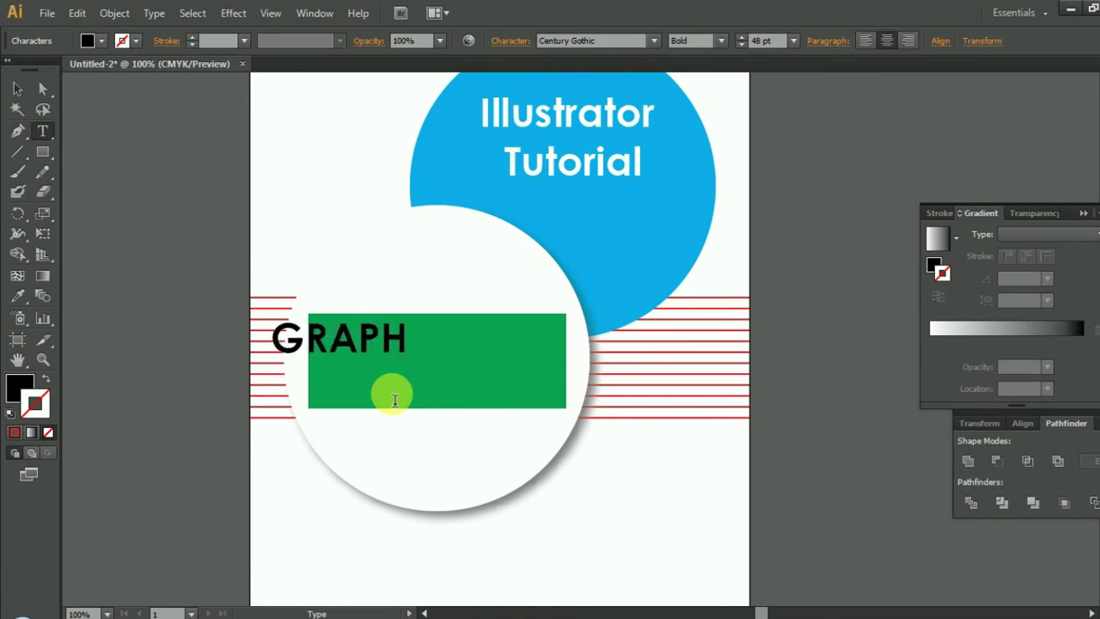
type("IC")
key("Escape")
left_click_drag(351, 347, 460, 354)
Add a smaller 24 pt DESIGN line beneath GRAPHIC.
key("t")
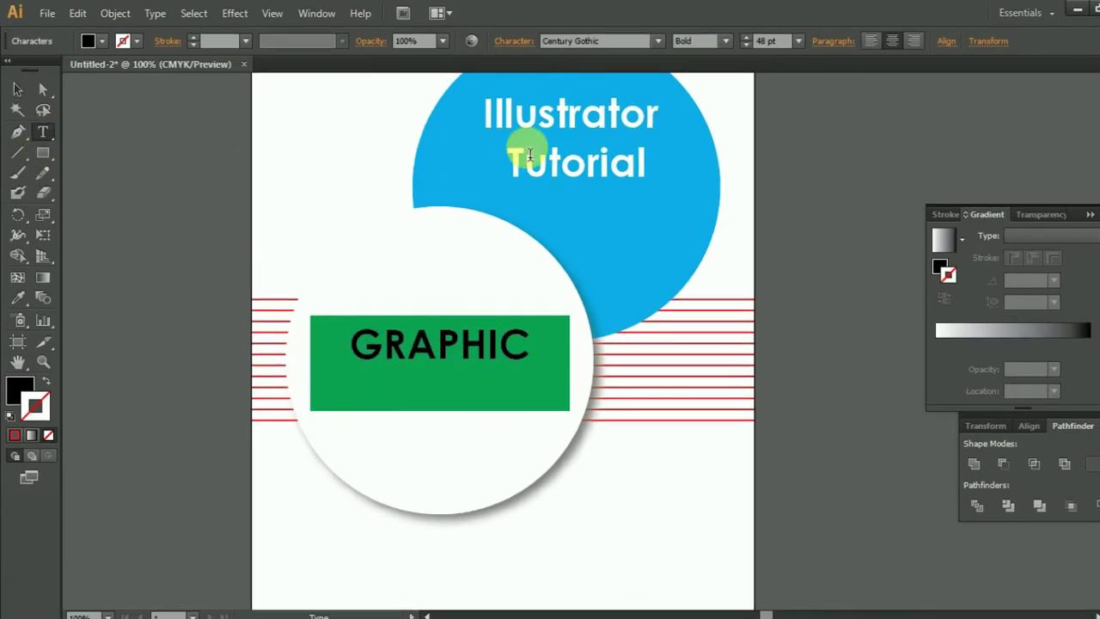
left_click(798, 41)
left_click(825, 277)
type("DESI")
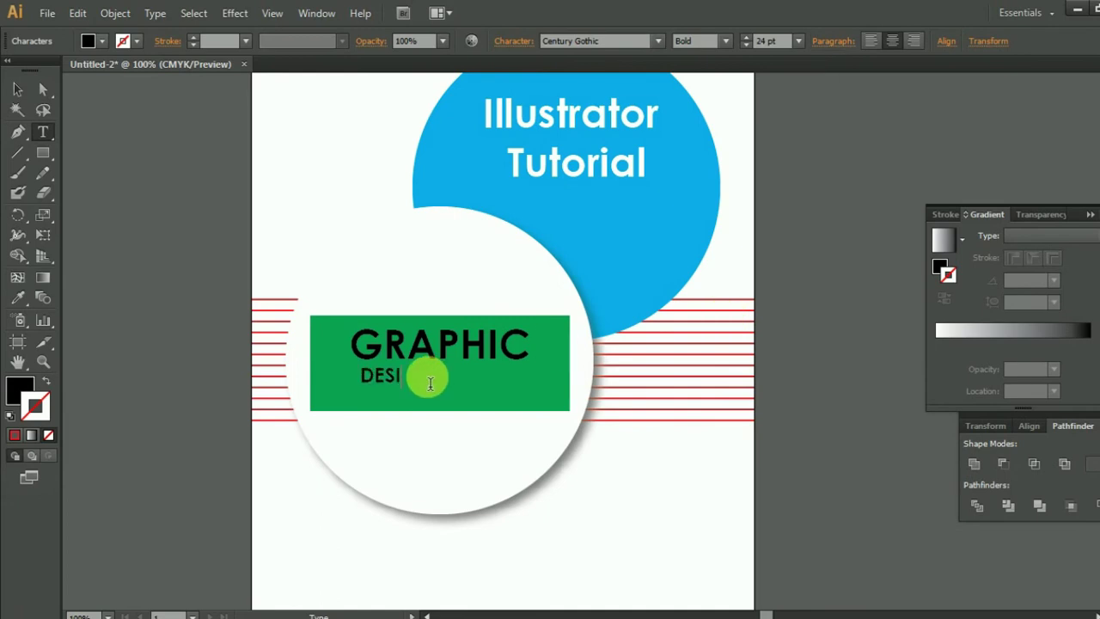
type("GN")
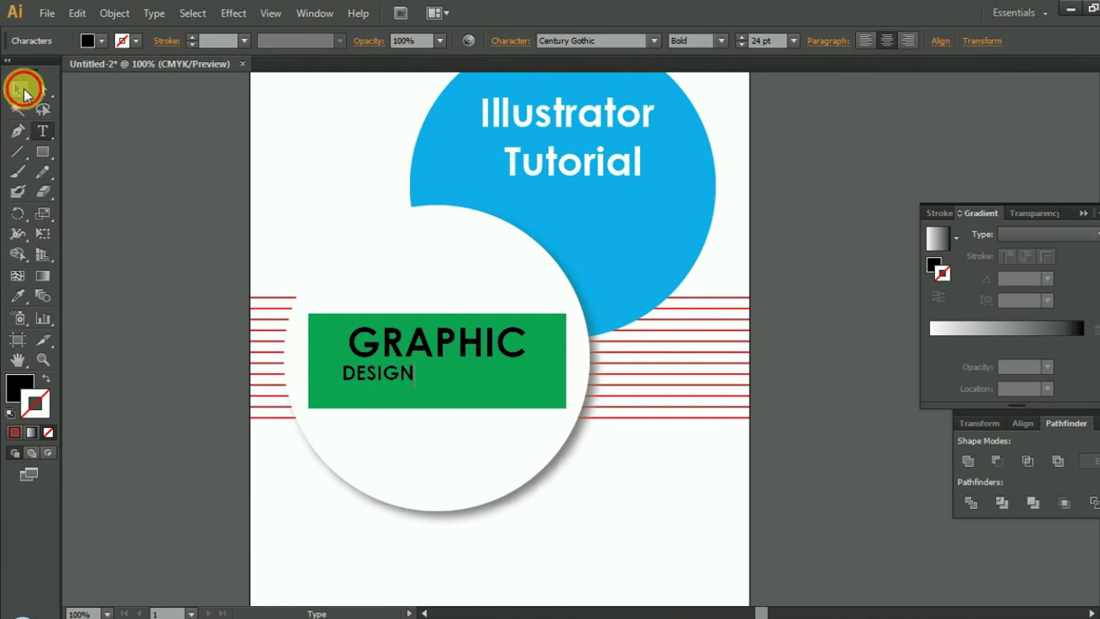
left_click(18, 88)
left_click(359, 375)
Set DESIGN's tracking to 500 and nudge both text lines down slightly.
left_click_drag(384, 381, 403, 381)
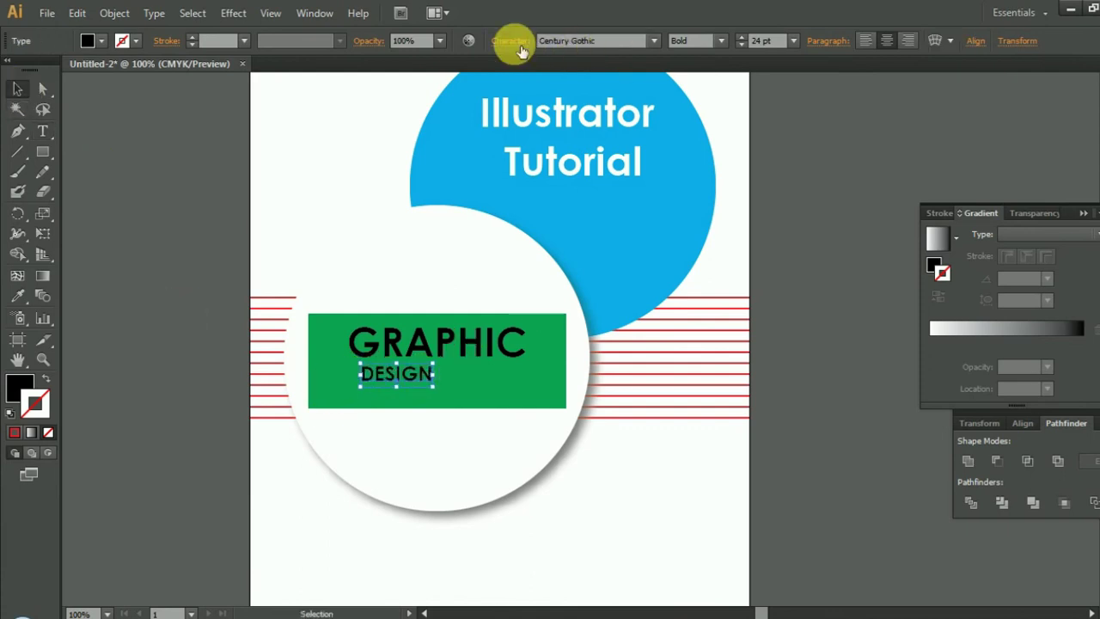
left_click(510, 40)
type("500")
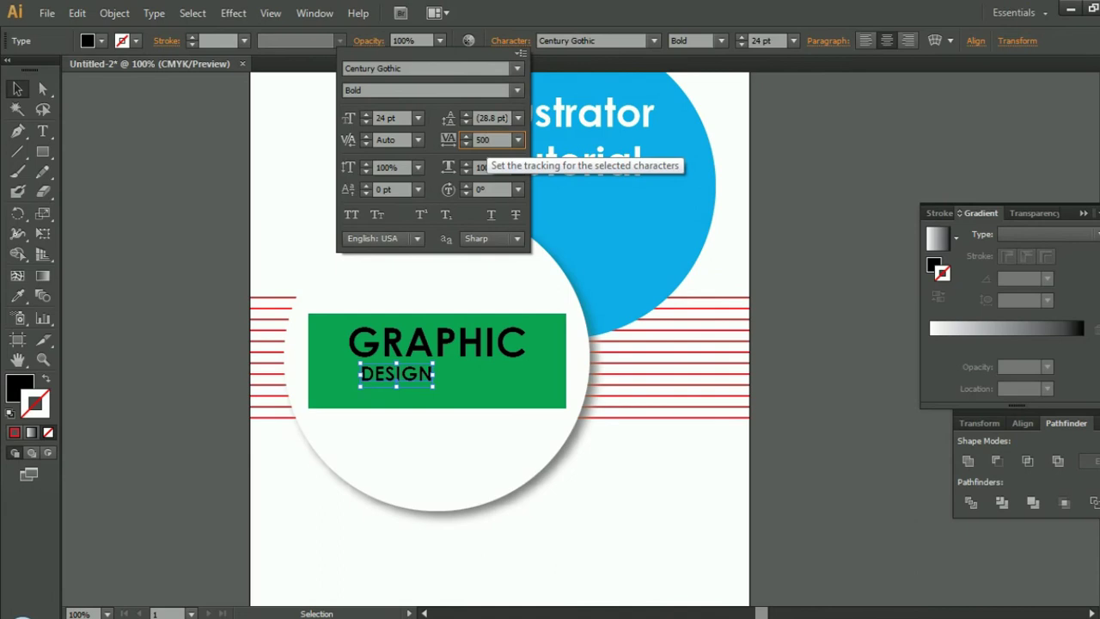
key("Return")
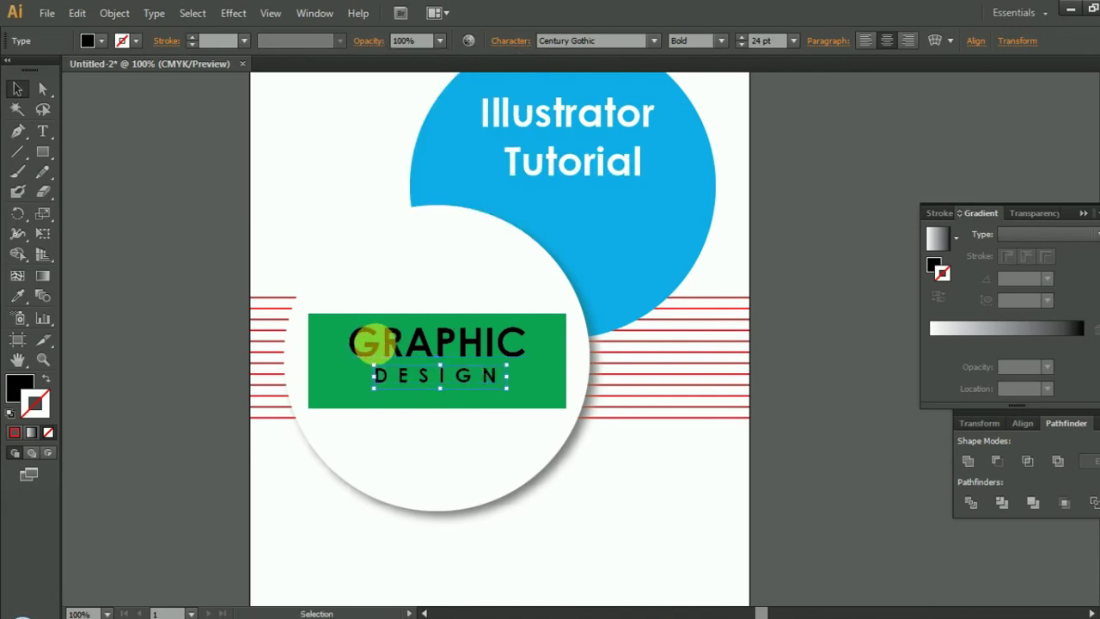
left_click(370, 342)
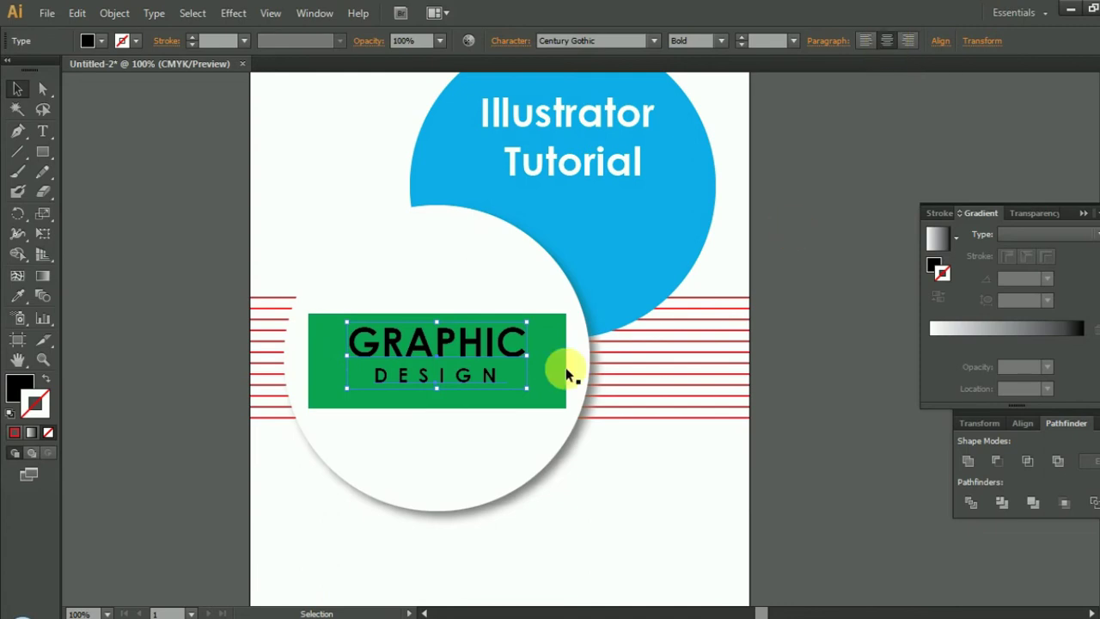
left_click_drag(490, 372, 488, 378)
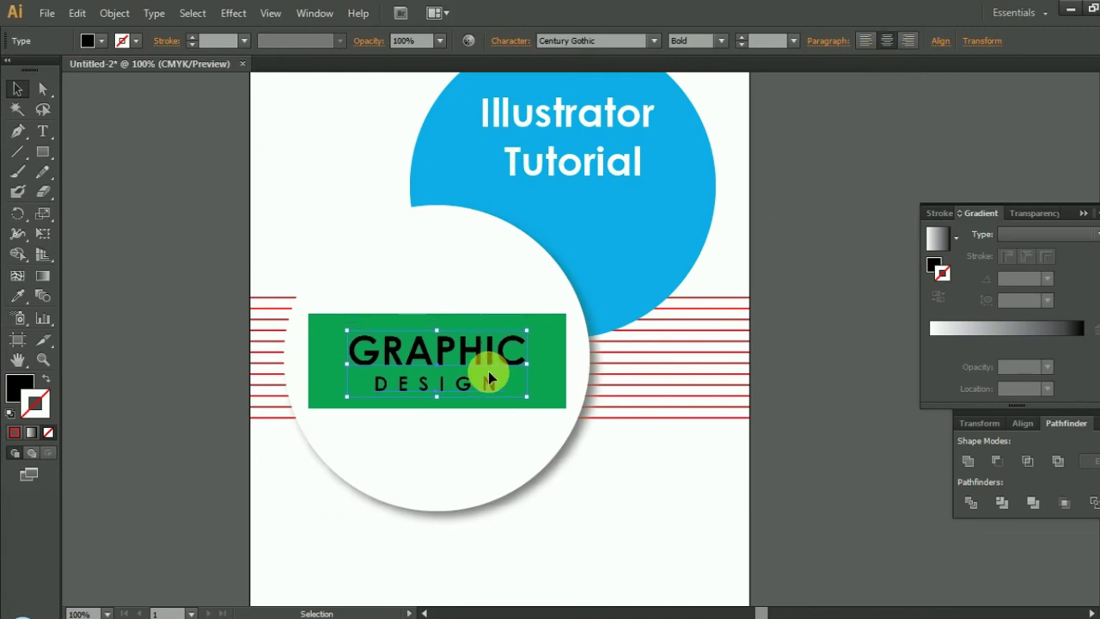
Colour GRAPHIC DESIGN yellow and group it with the green rectangle.
scroll(580, 489, "down", 2)
scroll(580, 490, "down", 1)
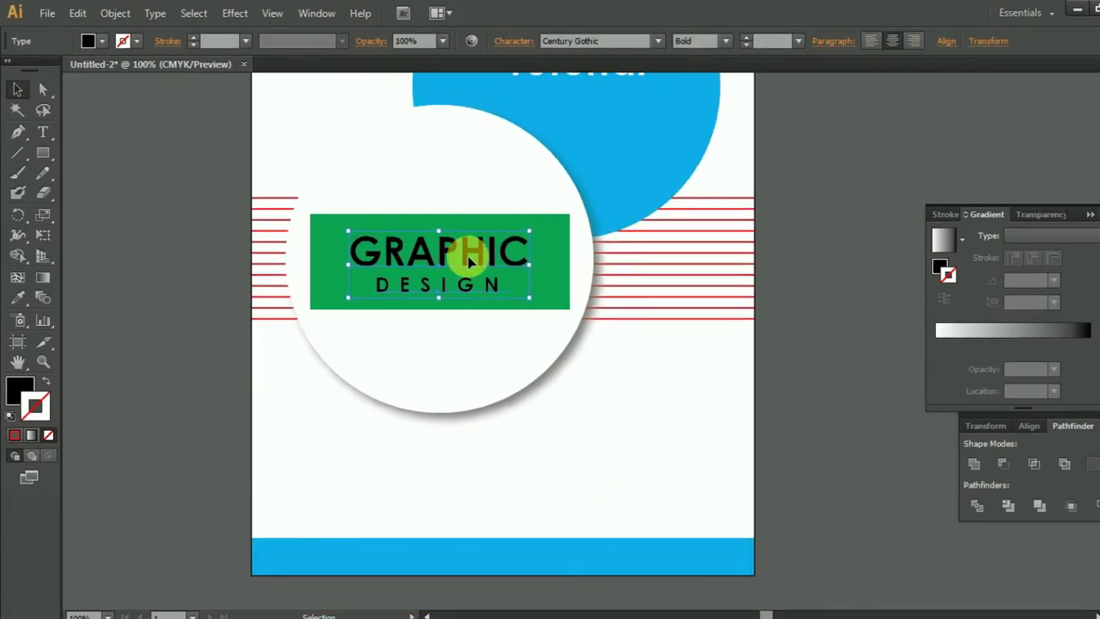
left_click(101, 41)
left_click(72, 70)
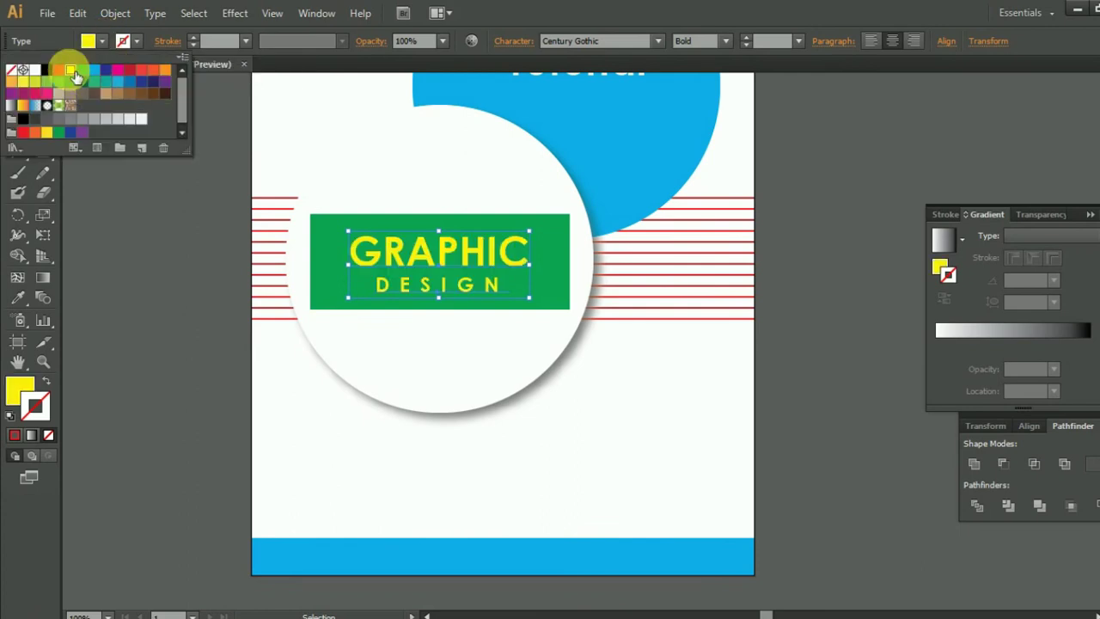
left_click(443, 262)
left_click(494, 288, "shift")
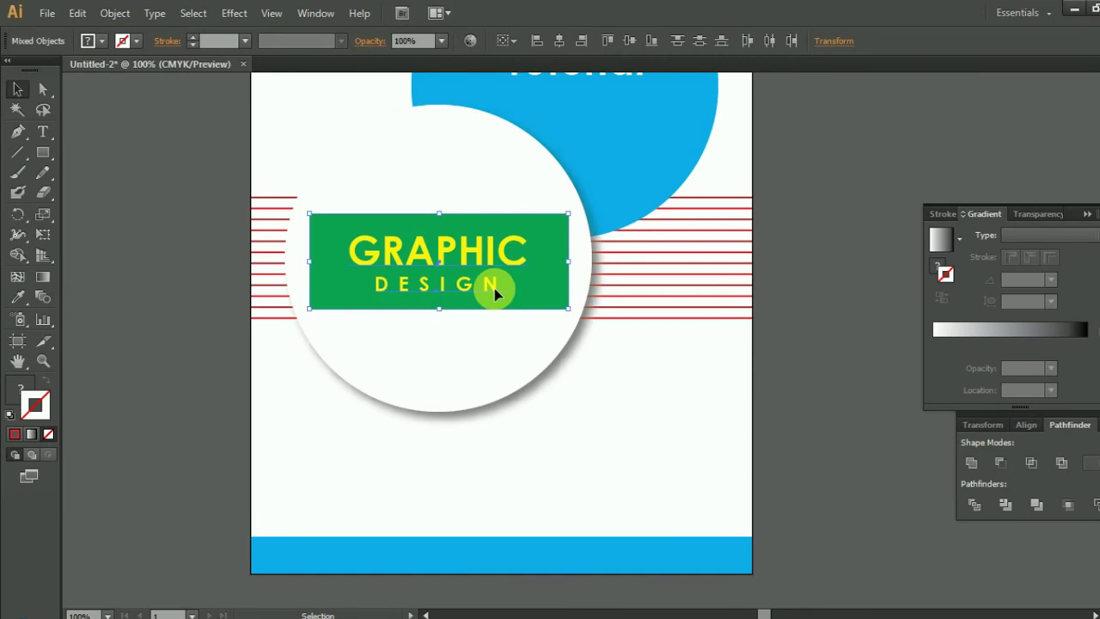
key("ctrl+g")
Place a quarter-size copy of the label at the blue bar's left end.
left_click_drag(497, 291, 481, 504)
left_click(522, 442, "shift")
left_click_drag(514, 465, 456, 472)
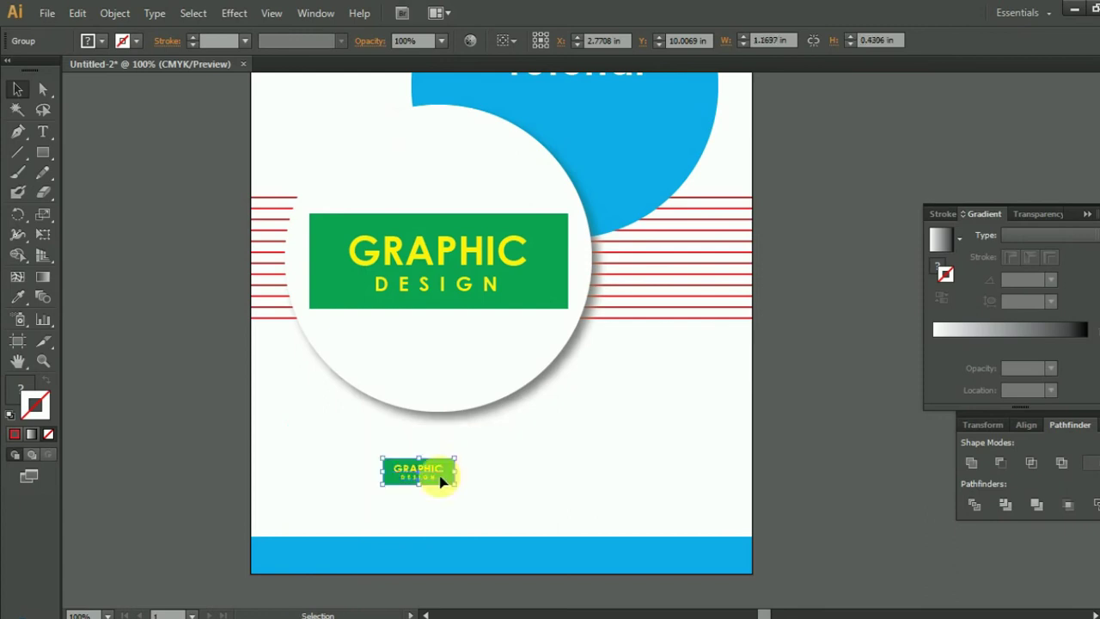
left_click_drag(316, 563, 318, 565)
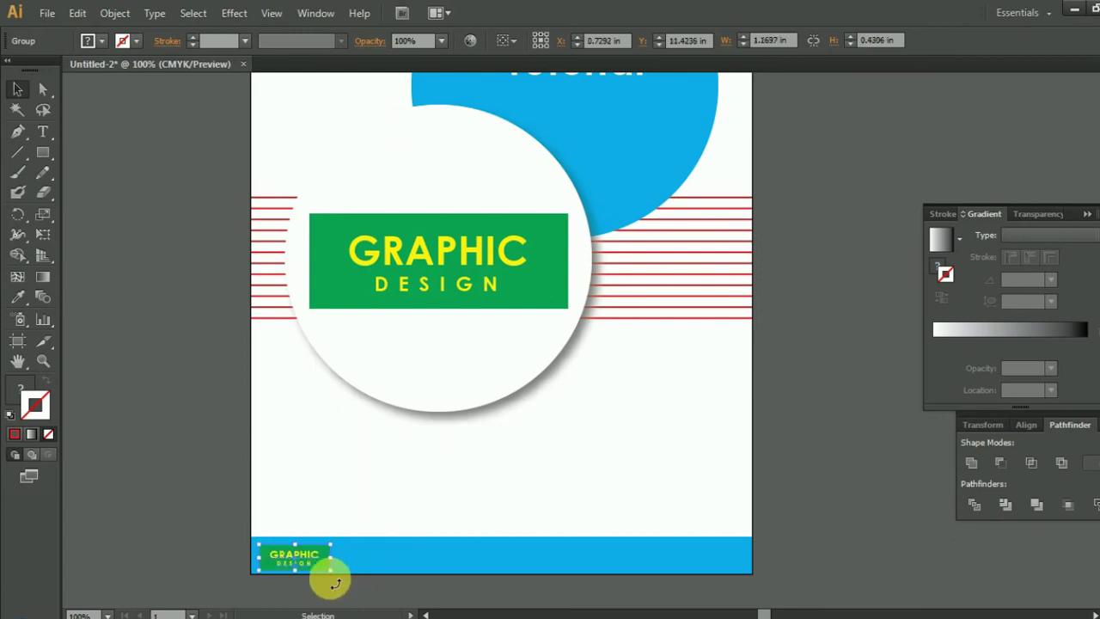
left_click(392, 559)
left_click(382, 521)
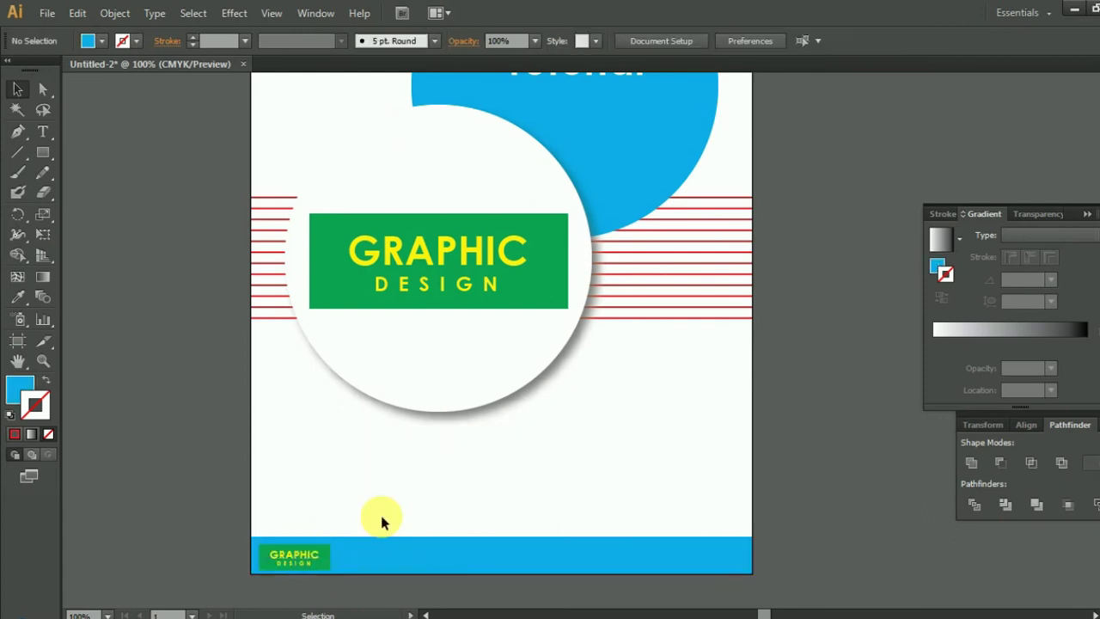
left_click(322, 558)
Copy the small badge to the bar's right end and add a vertical guide there.
scroll(323, 557, "up", 1)
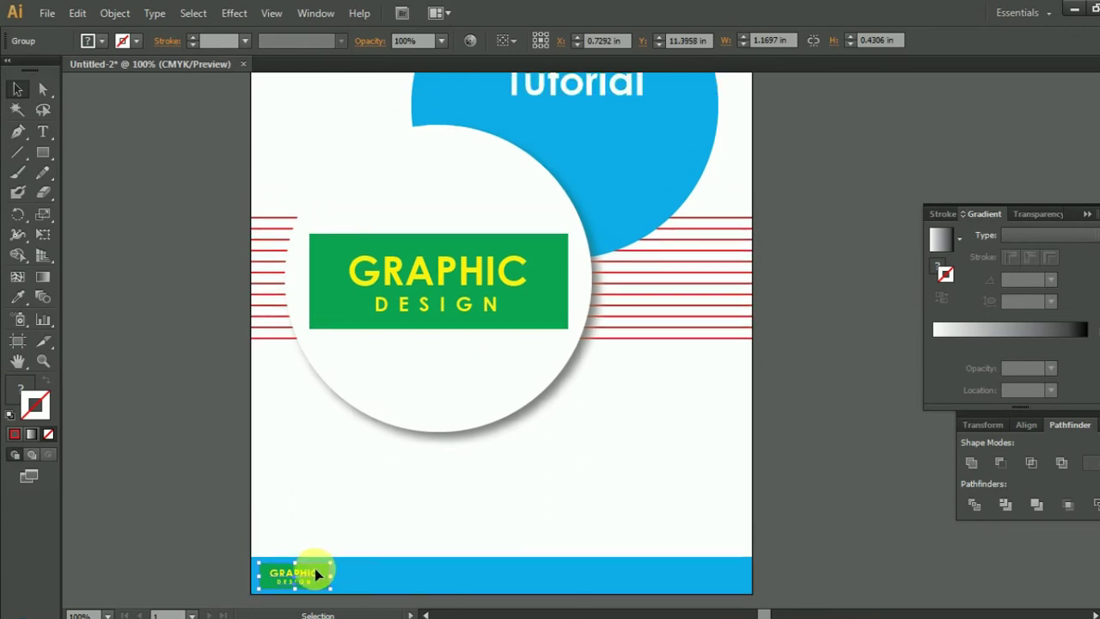
left_click_drag(316, 573, 726, 584)
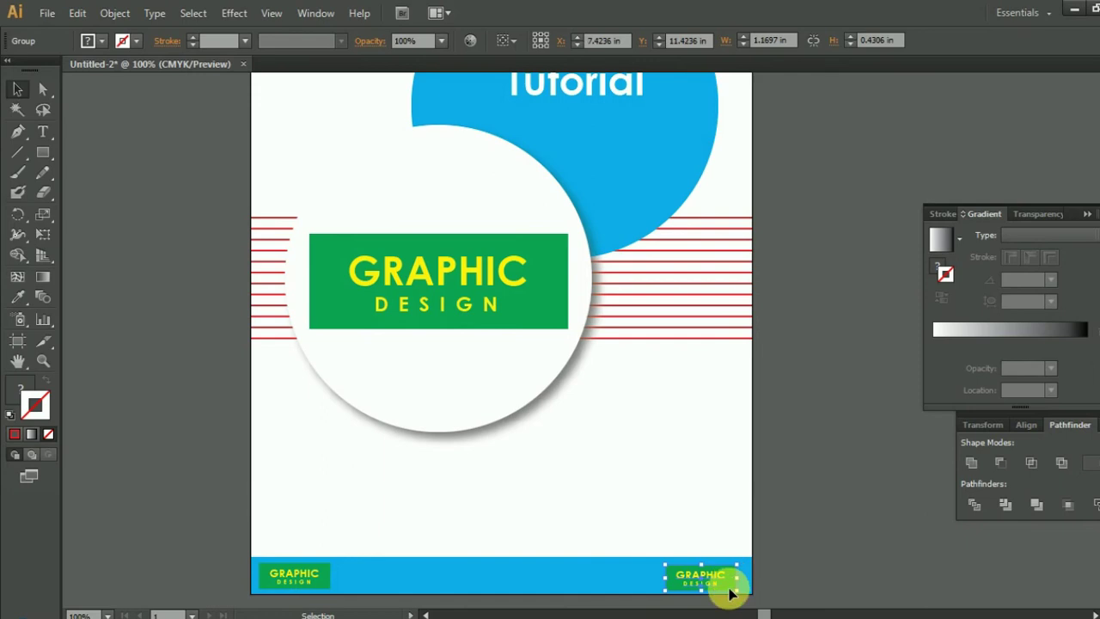
key("ctrl+r")
left_click_drag(78, 334, 745, 425)
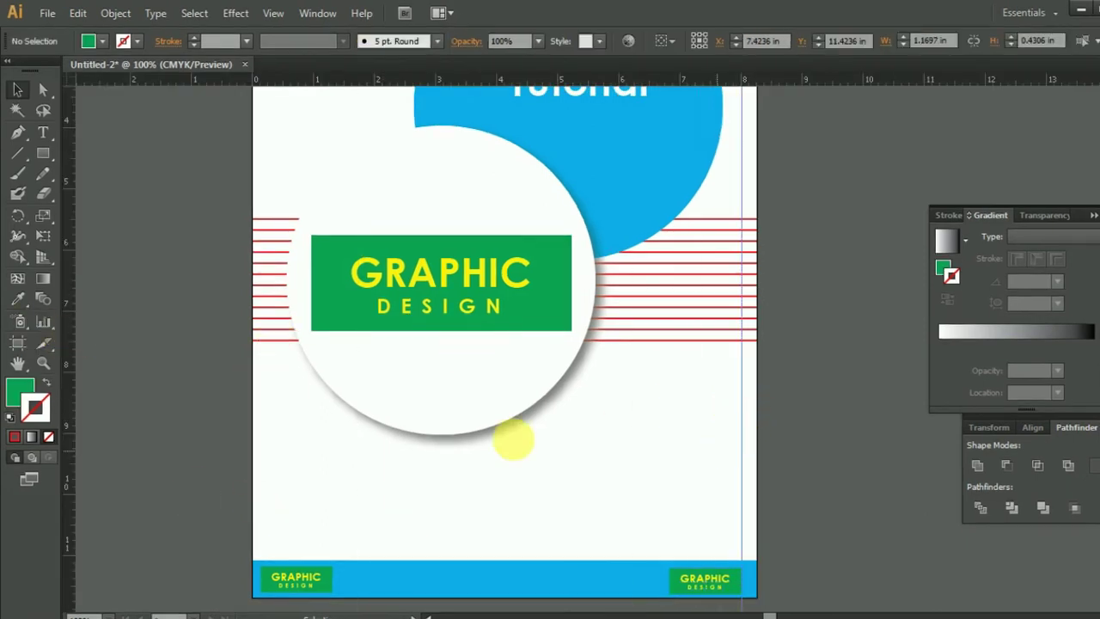
Add vertical guides at the left margin and the blue bar's centre.
left_click_drag(76, 366, 271, 382)
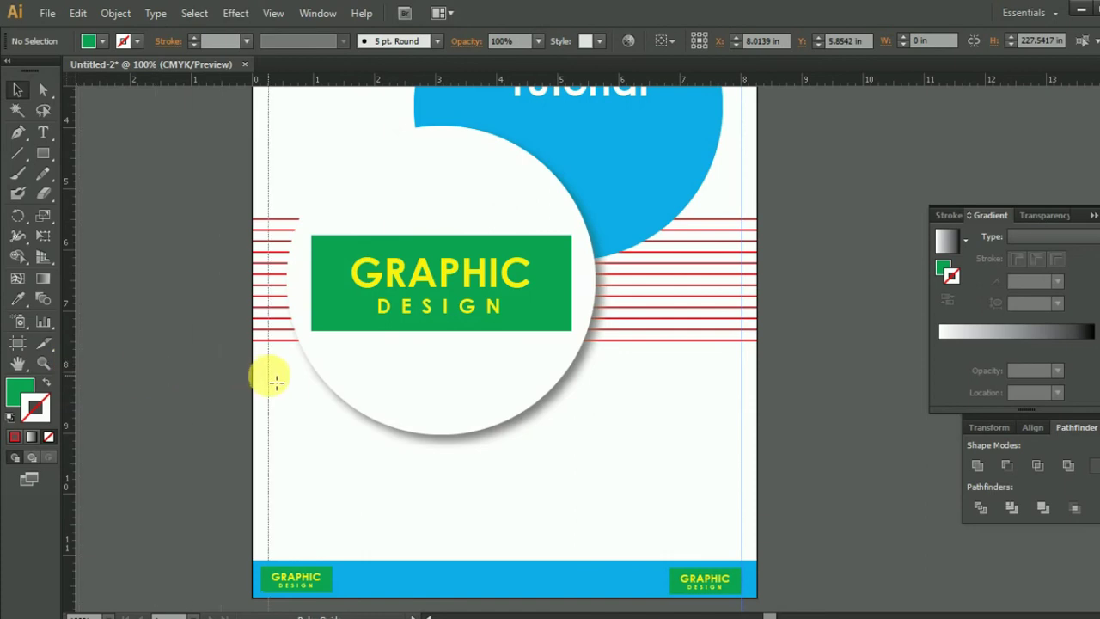
left_click(326, 589)
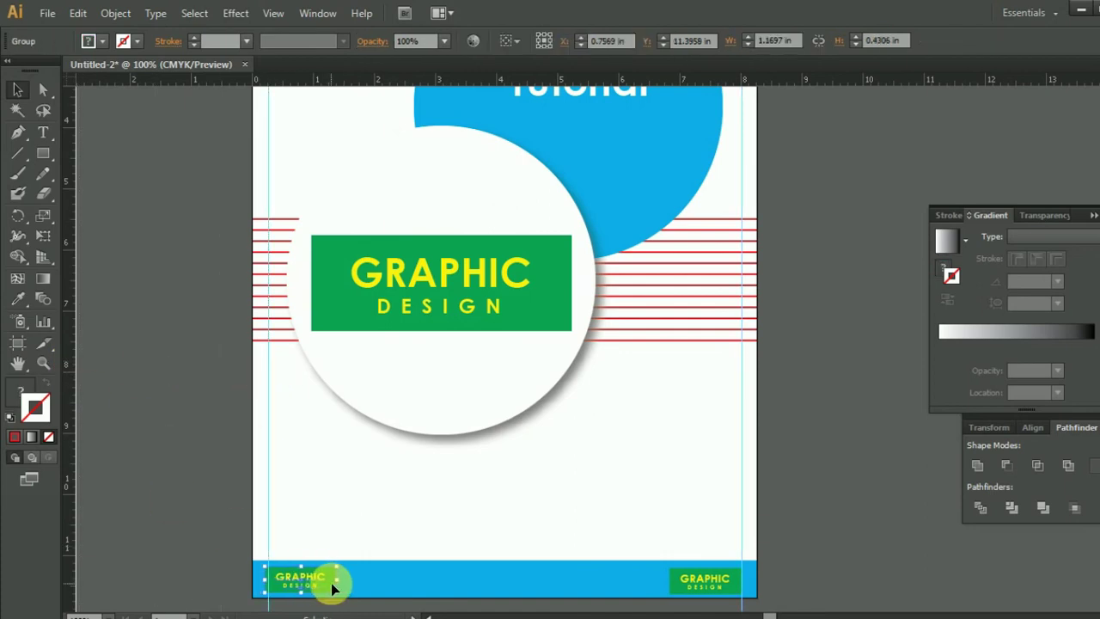
left_click(447, 579)
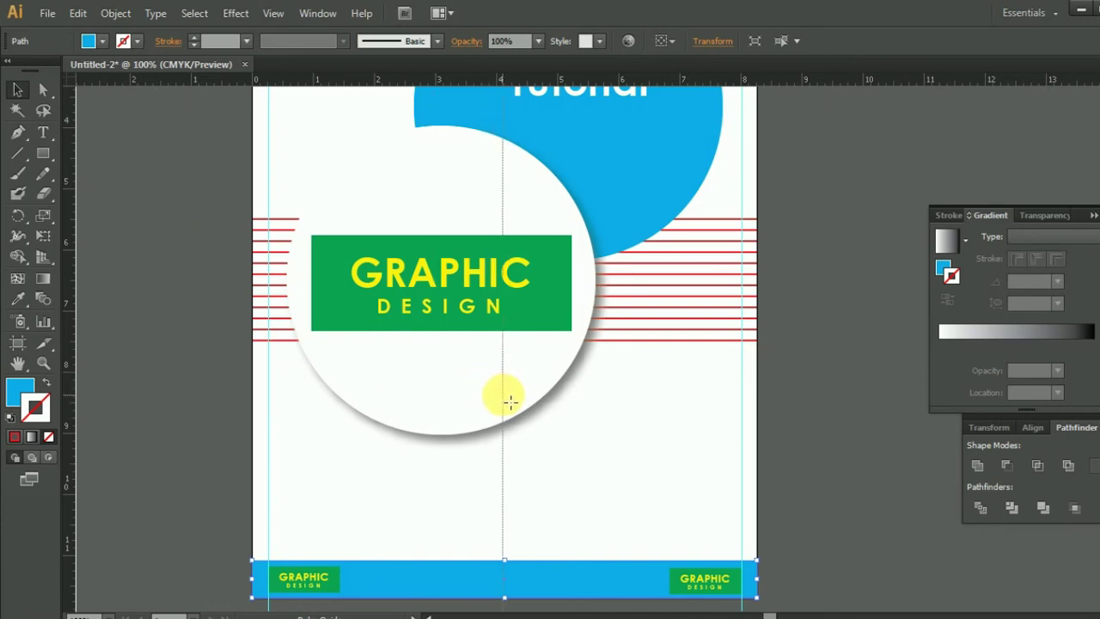
left_click_drag(491, 390, 503, 393)
Place a copy of the left badge on the blue bar's centre guide.
left_click(325, 588)
left_click_drag(333, 589, 531, 589)
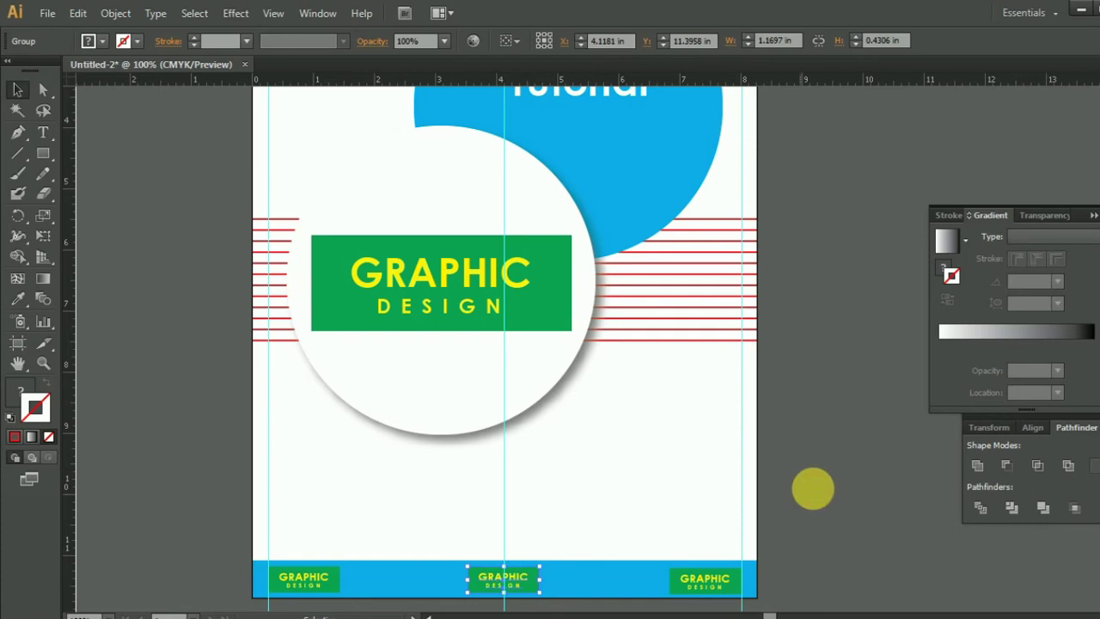
left_click(813, 487)
scroll(762, 443, "down", 1)
scroll(762, 443, "up", 2)
scroll(762, 443, "down", 2)
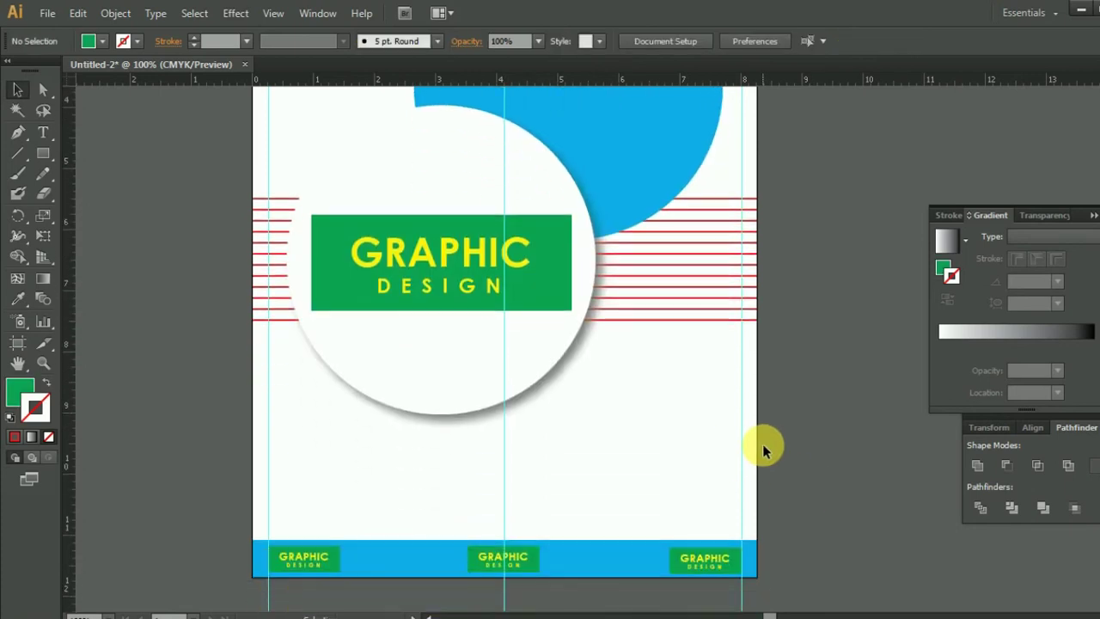
scroll(736, 449, "up", 2)
right_click(335, 304)
Ungroup the large GRAPHIC DESIGN label and fill its rectangle red.
left_click(378, 402)
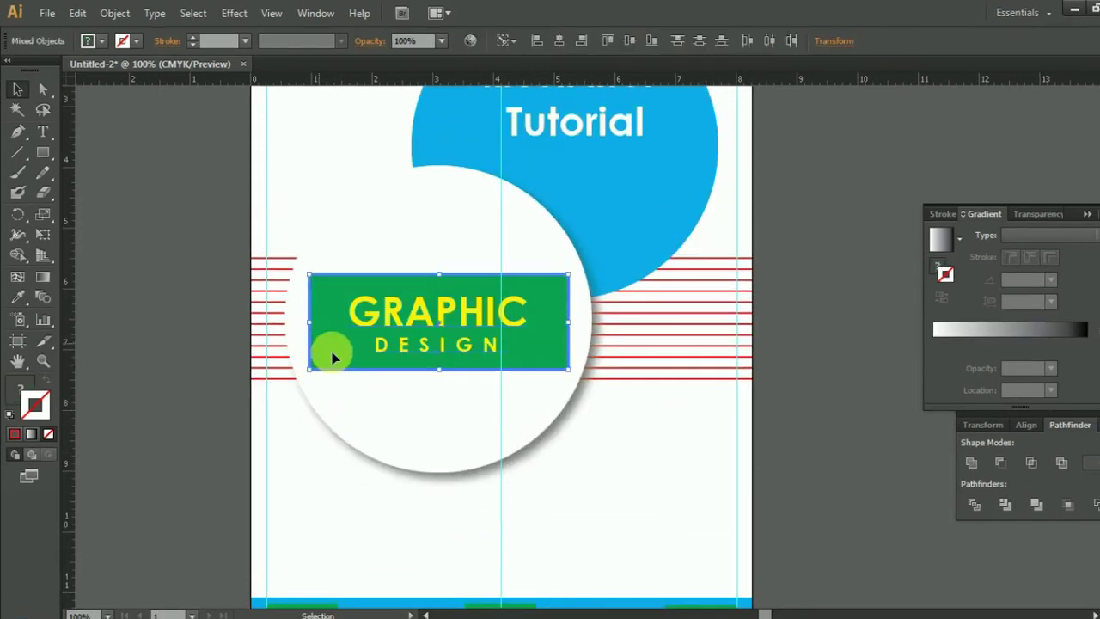
left_click(359, 405)
left_click(338, 341)
left_click(87, 40)
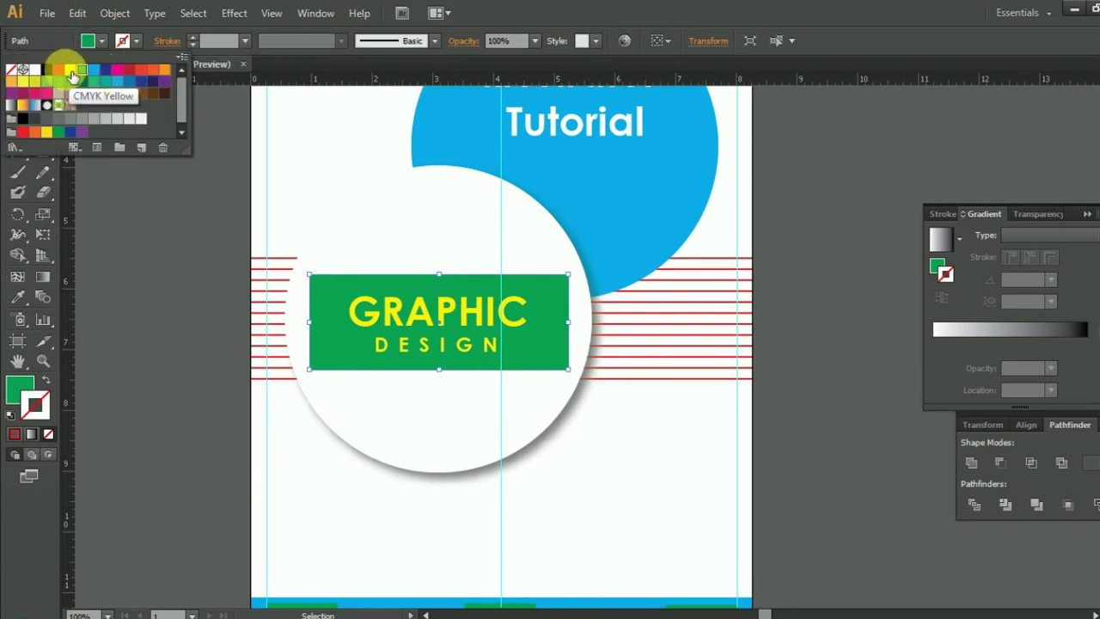
left_click(57, 69)
left_click(674, 511)
scroll(662, 507, "down", 4)
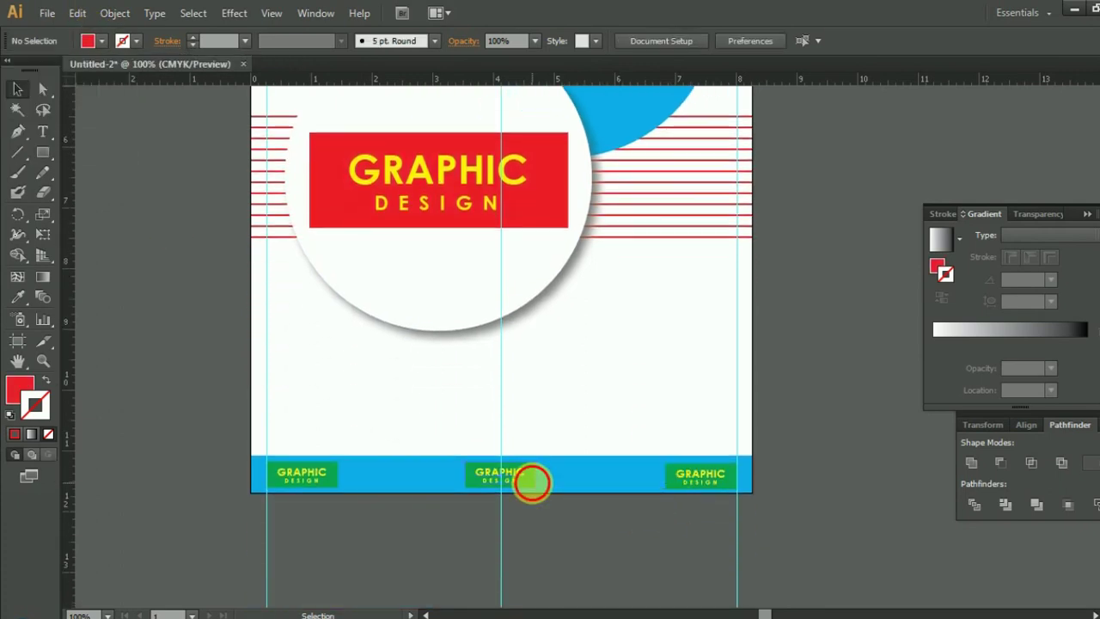
Select the three footer badges, then move the Illustrator Tutorial title lower right.
left_click(530, 480)
left_click(329, 477, "shift")
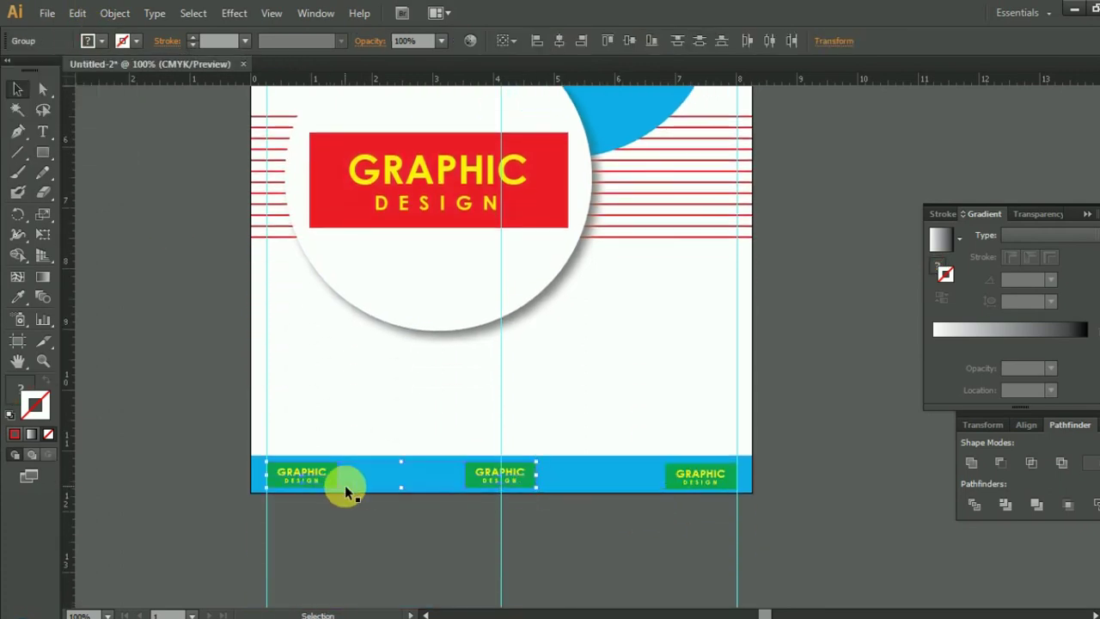
left_click(685, 477, "shift")
scroll(313, 286, "up", 5)
left_click(668, 386)
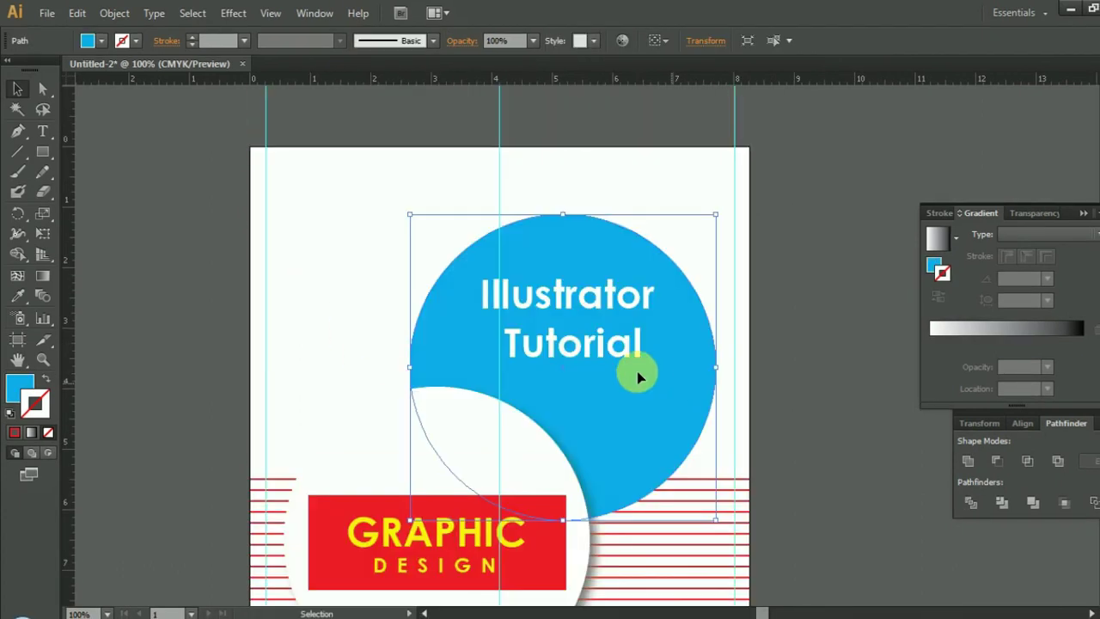
mouse_move(609, 373)
left_mouse_down()
mouse_move(637, 418)
mouse_move(654, 419)
mouse_move(655, 405)
left_mouse_up()
scroll(602, 344, "down", 1)
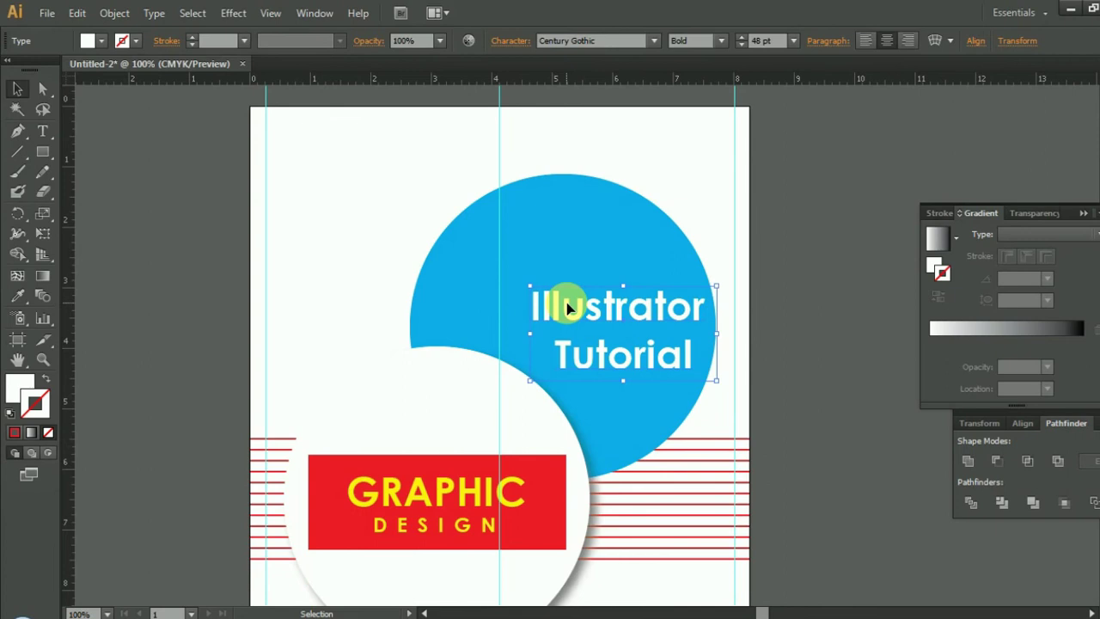
key("t")
left_click(287, 231)
scroll(287, 231, "down", 2)
scroll(238, 248, "down", 6)
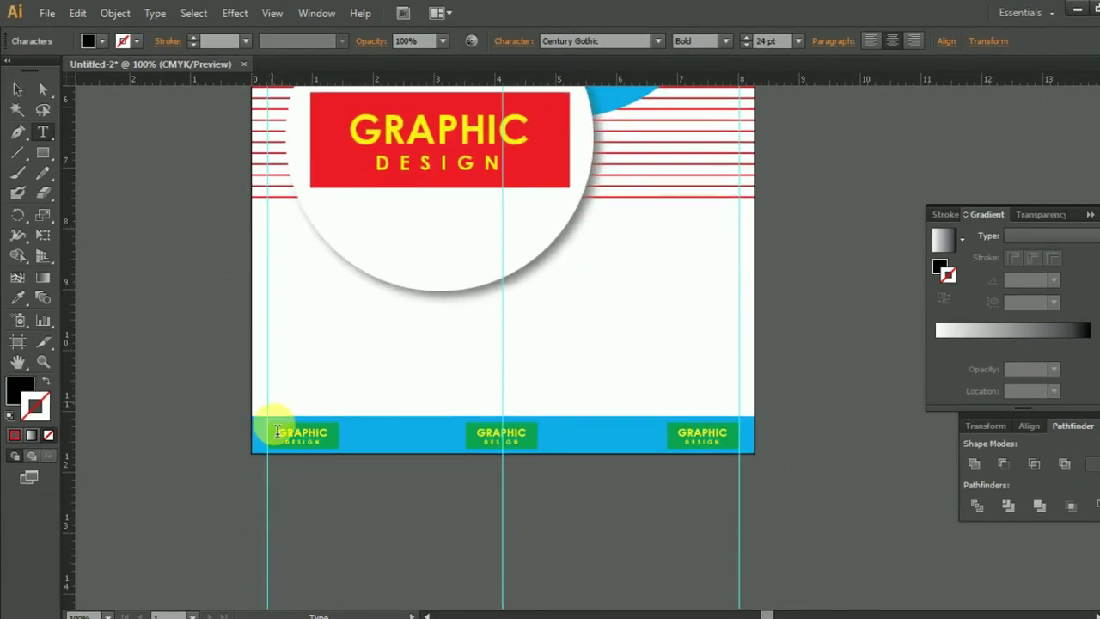
Ungroup the left GRAPHIC DESIGN badge in the footer.
left_click(20, 93)
left_click(313, 440)
right_click(313, 440)
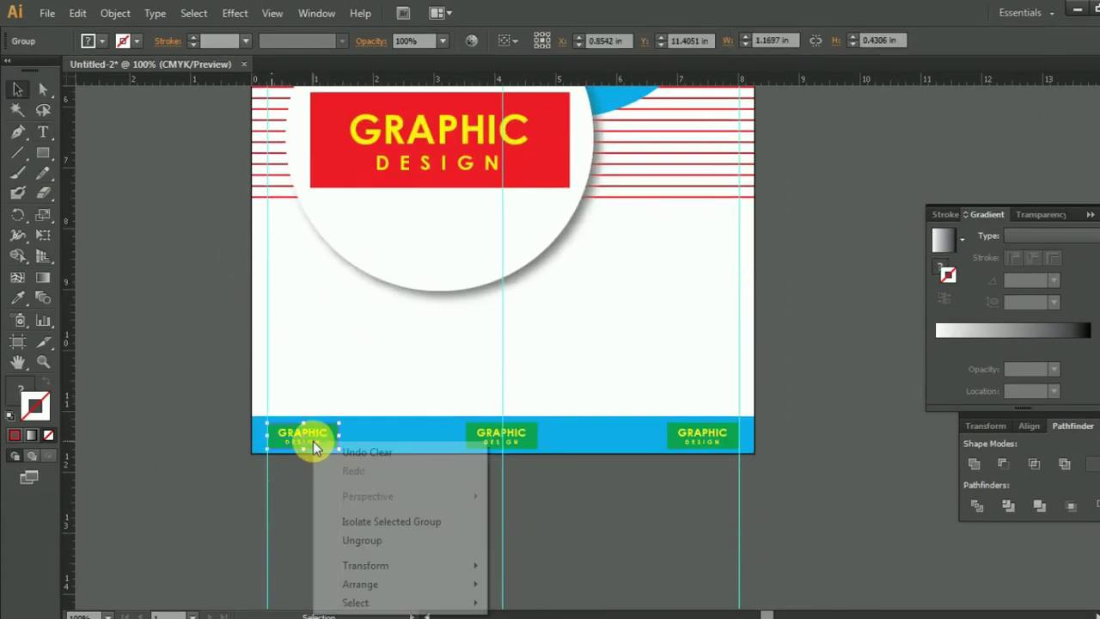
left_click(355, 543)
key("ctrl+plus")
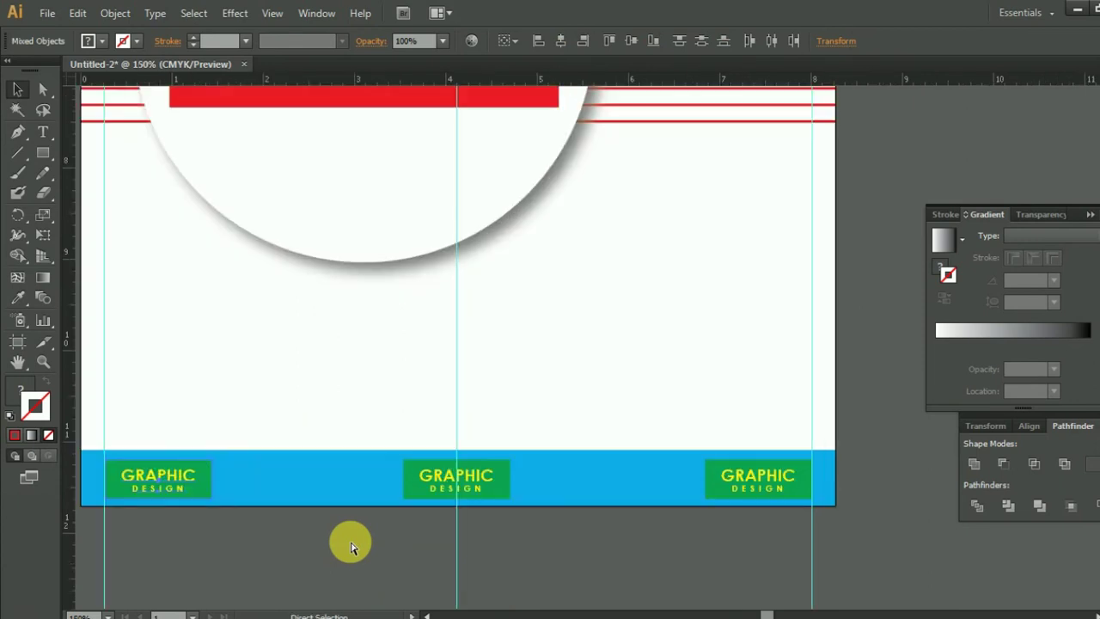
Make the left footer badge's GRAPHIC DESIGN text white.
left_click_drag(304, 435, 443, 440)
key("ctrl+plus")
key("ctrl+plus")
left_click(363, 481)
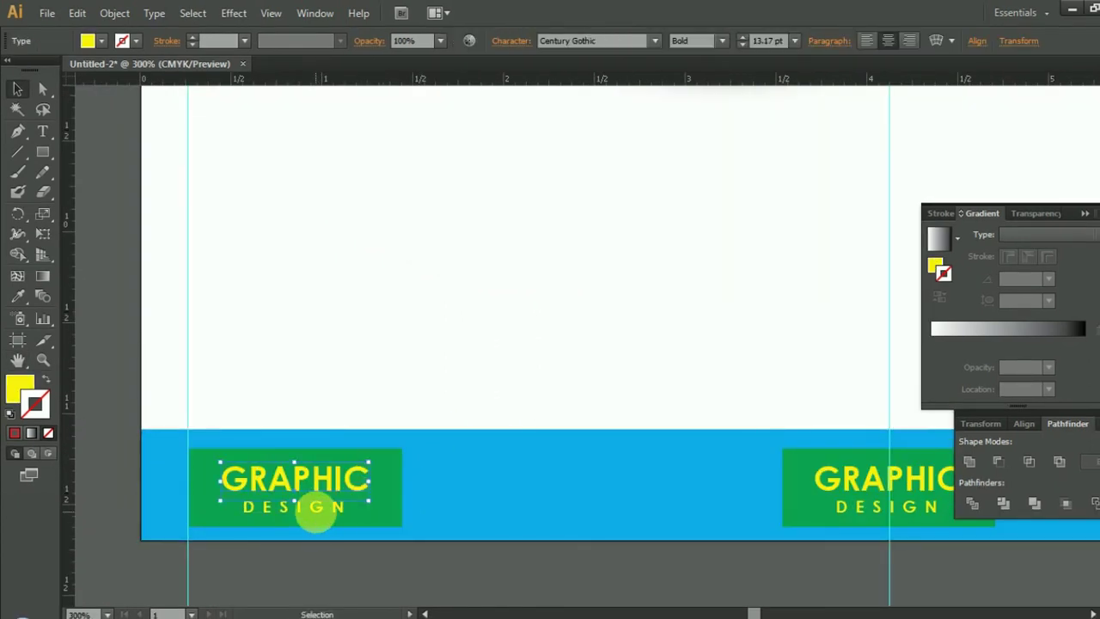
left_click_drag(336, 435, 238, 413)
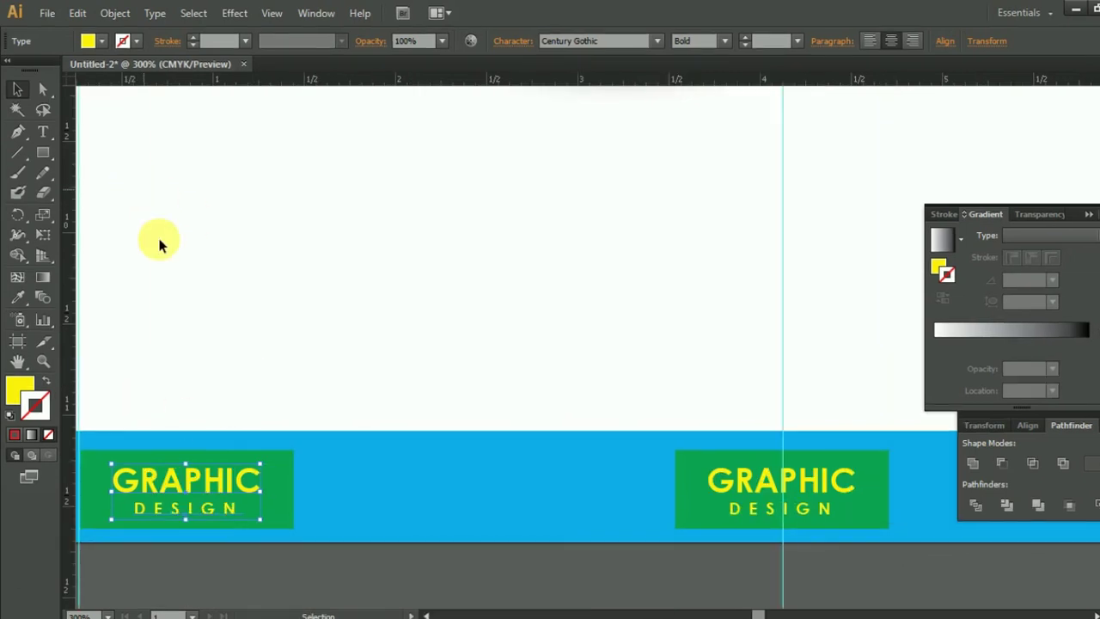
left_click(102, 41)
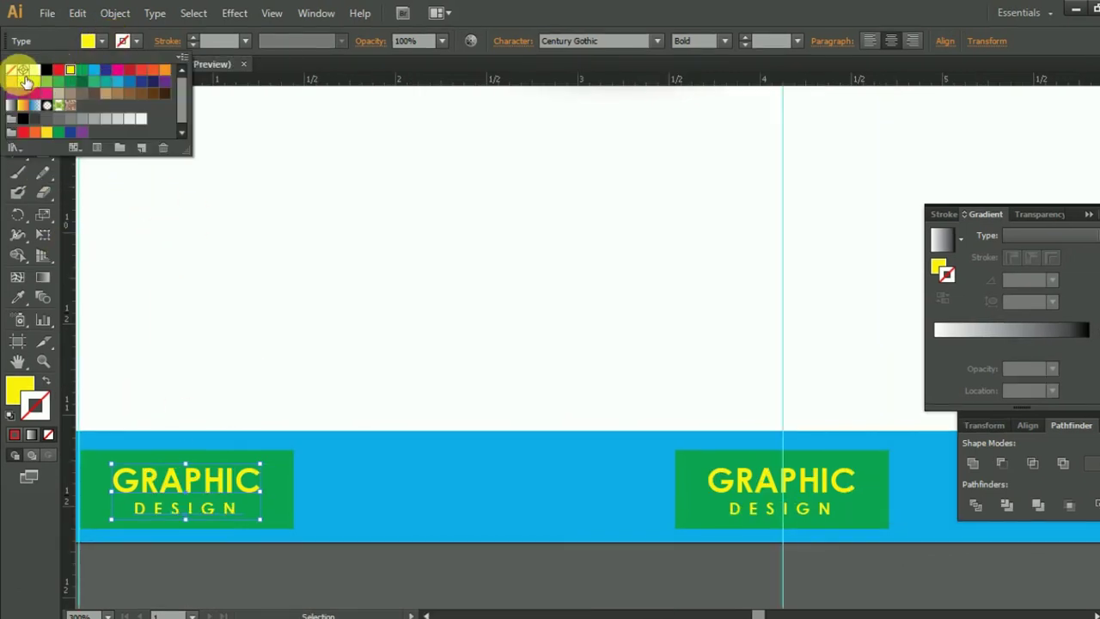
left_click(41, 75)
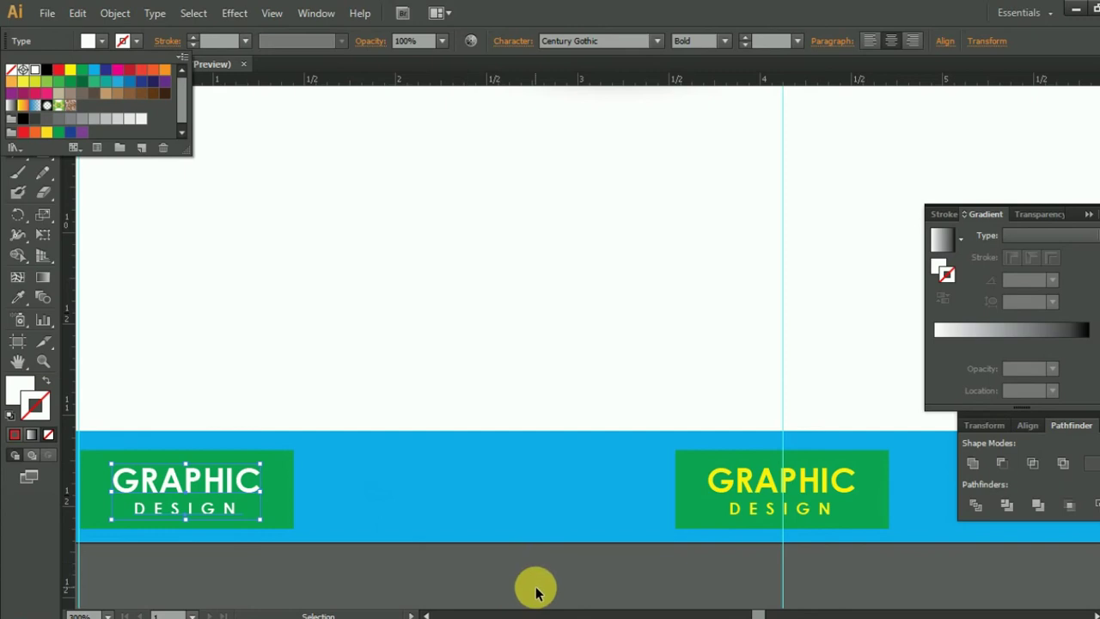
left_click(694, 512)
Ungroup the centre badge and make its GRAPHIC DESIGN text white.
right_click(694, 512)
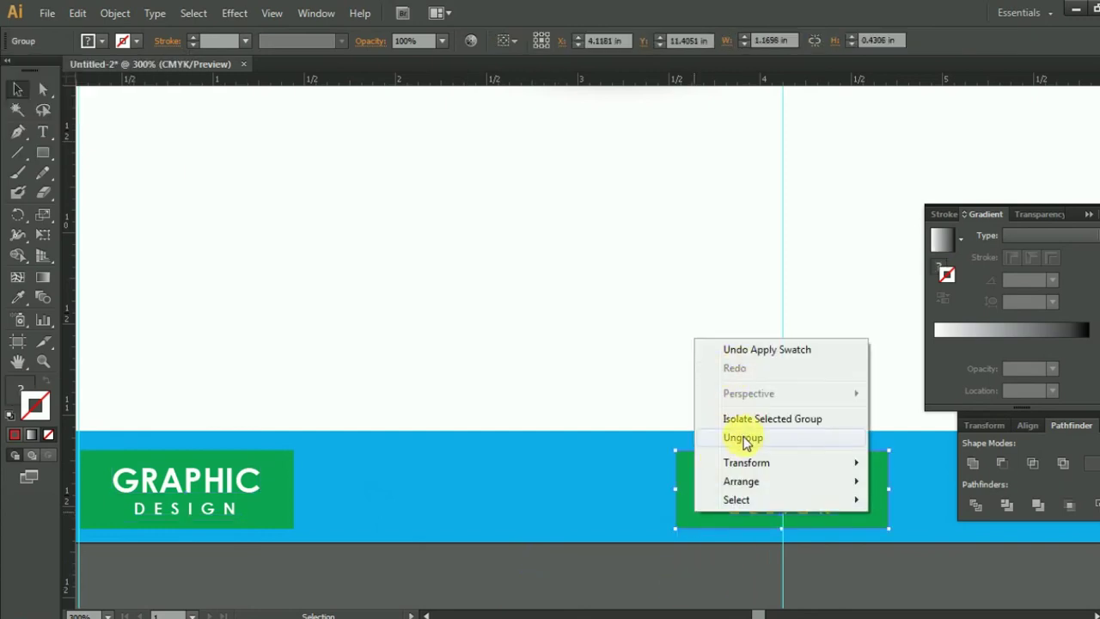
left_click(741, 437)
left_click(764, 505)
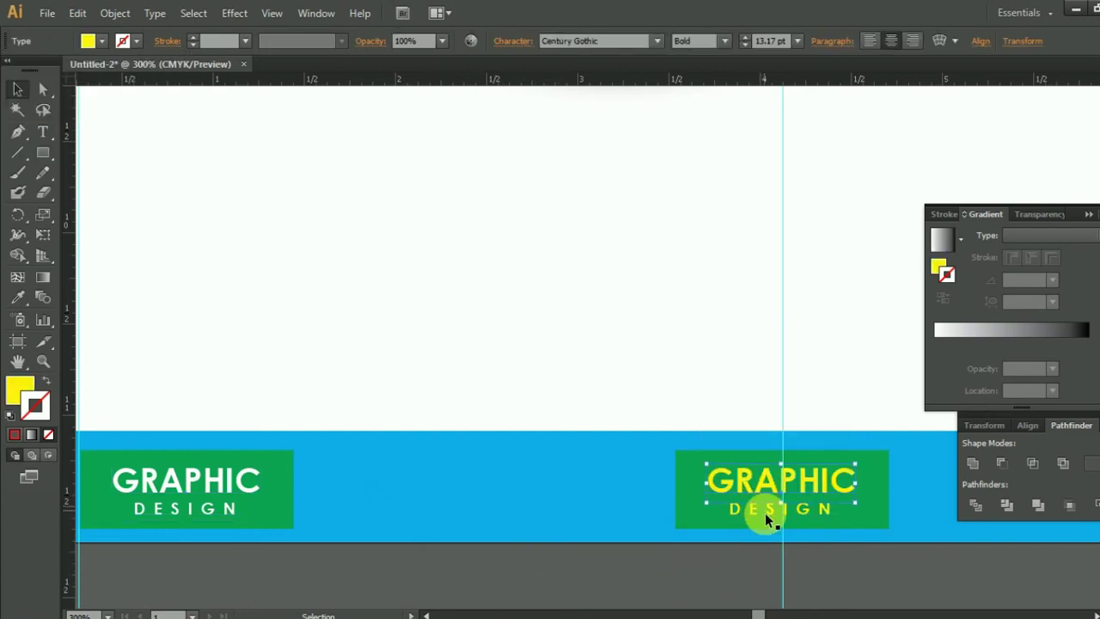
left_click(89, 40)
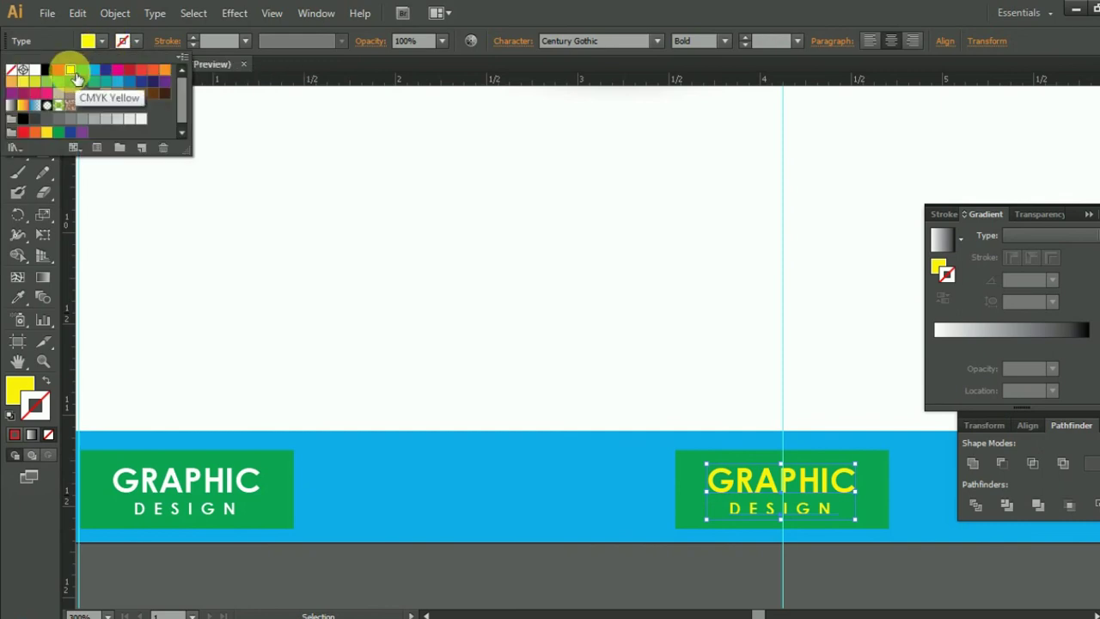
left_click(35, 69)
Ungroup the right badge, make its text white, and zoom out.
left_click_drag(447, 611, 1089, 606)
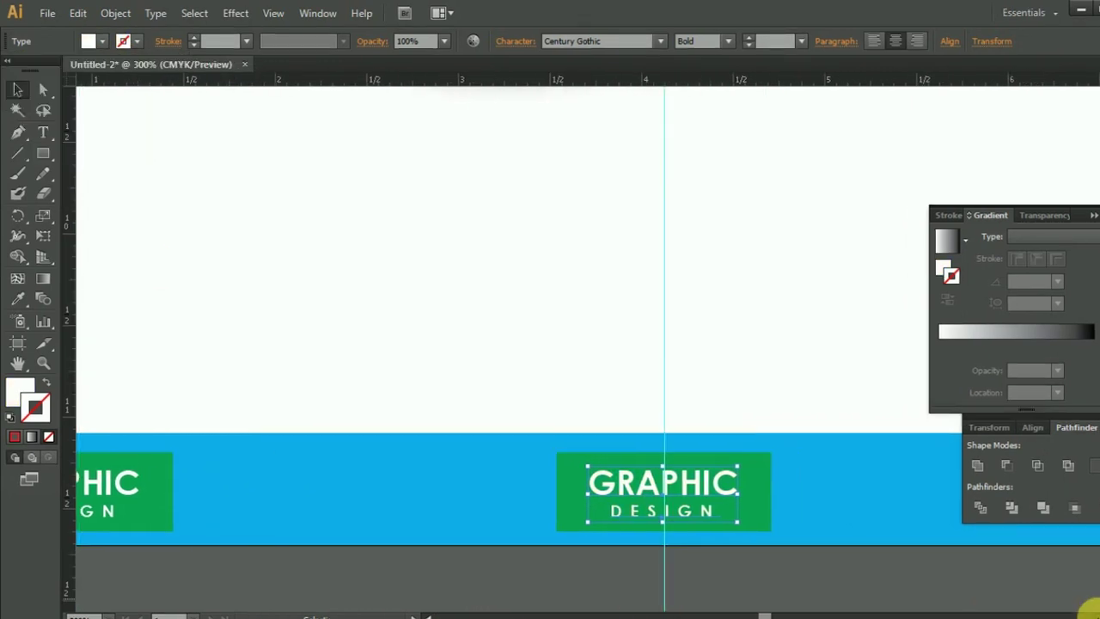
scroll(1090, 606, "right", 2)
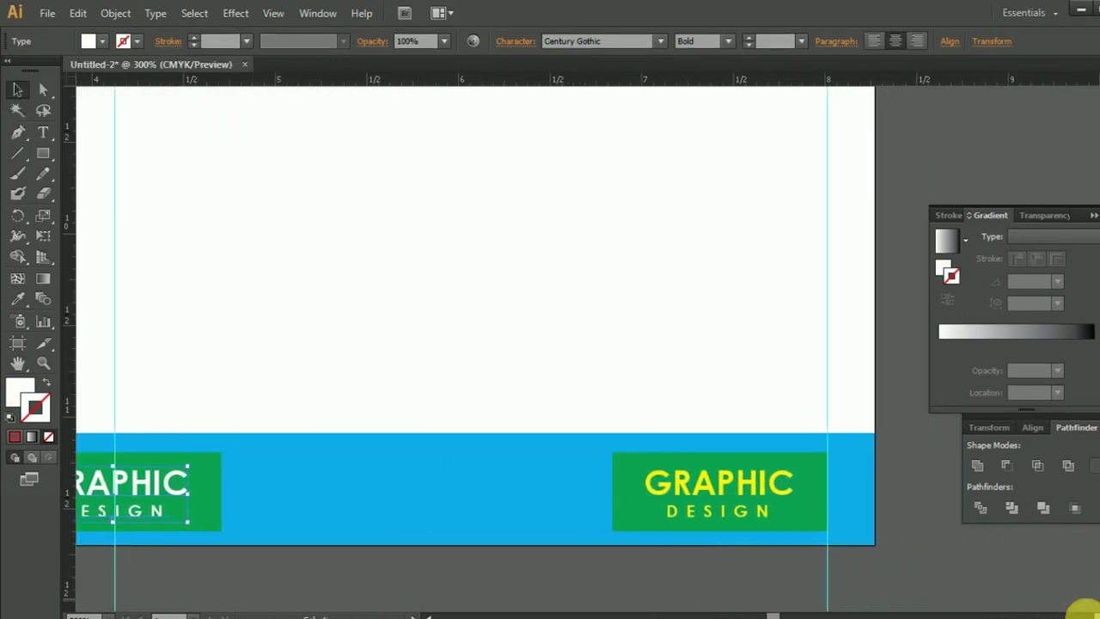
left_click(692, 484)
right_click(695, 485)
left_click(735, 526)
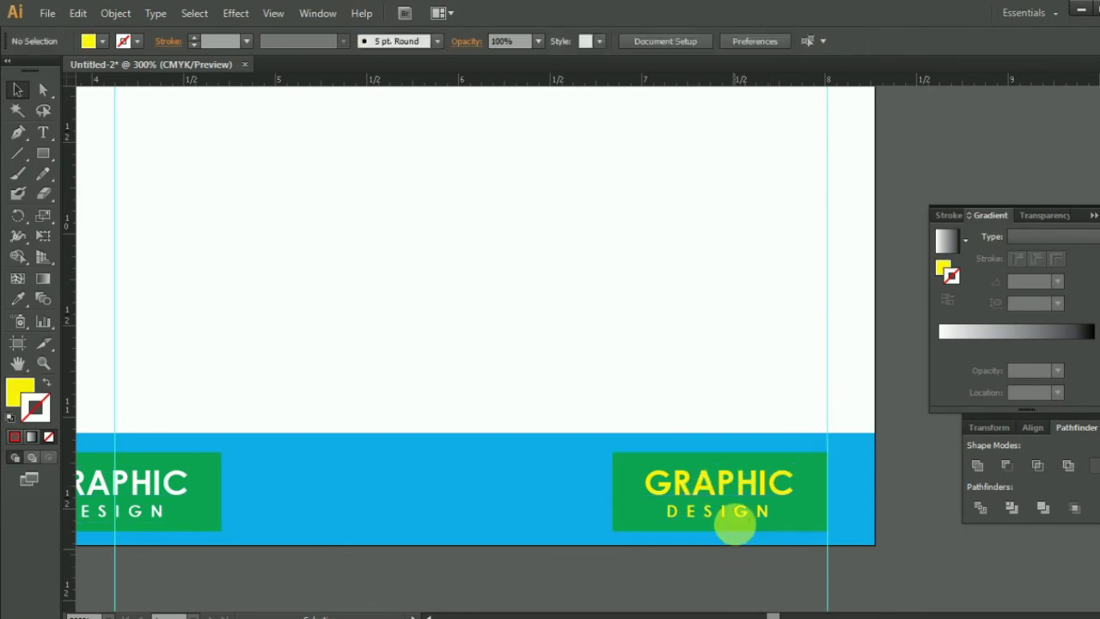
left_click(89, 41)
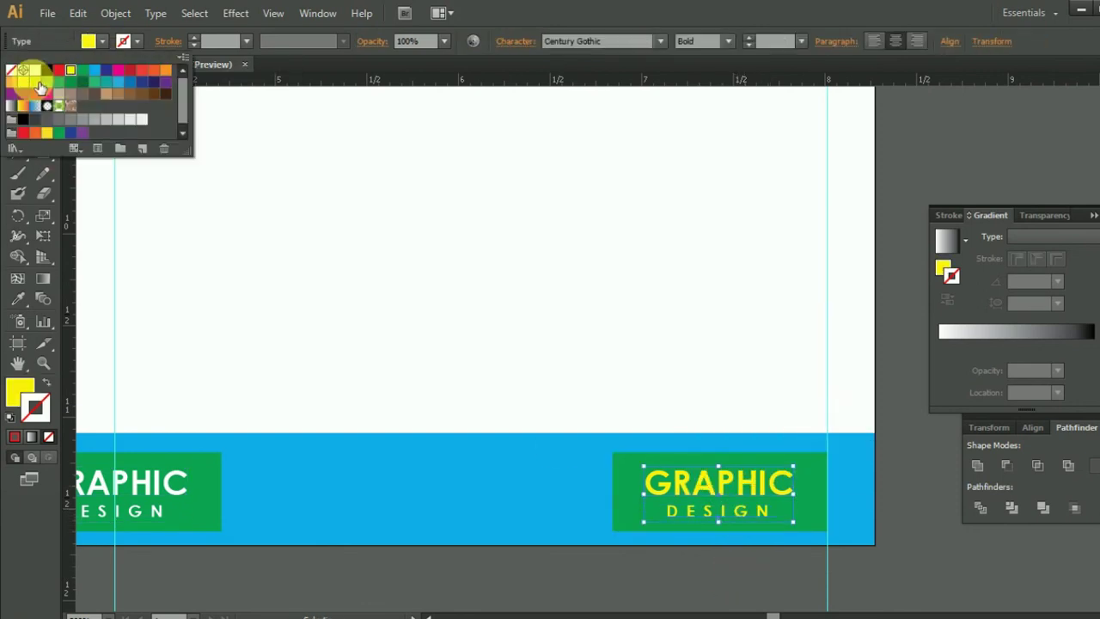
left_click(37, 72)
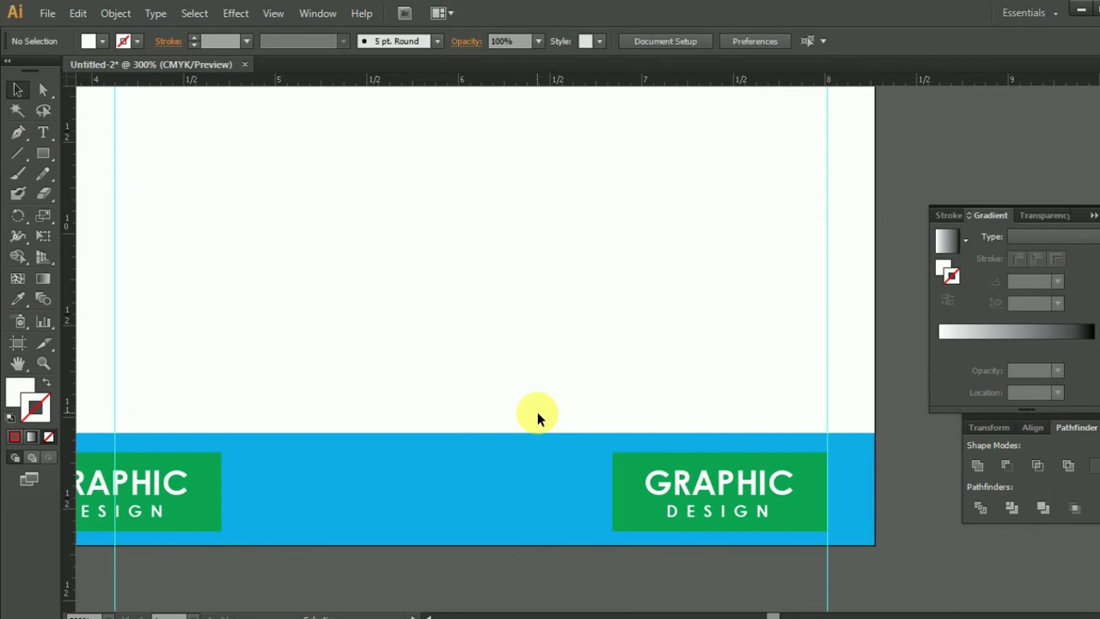
key("ctrl+minus")
key("ctrl+minus")
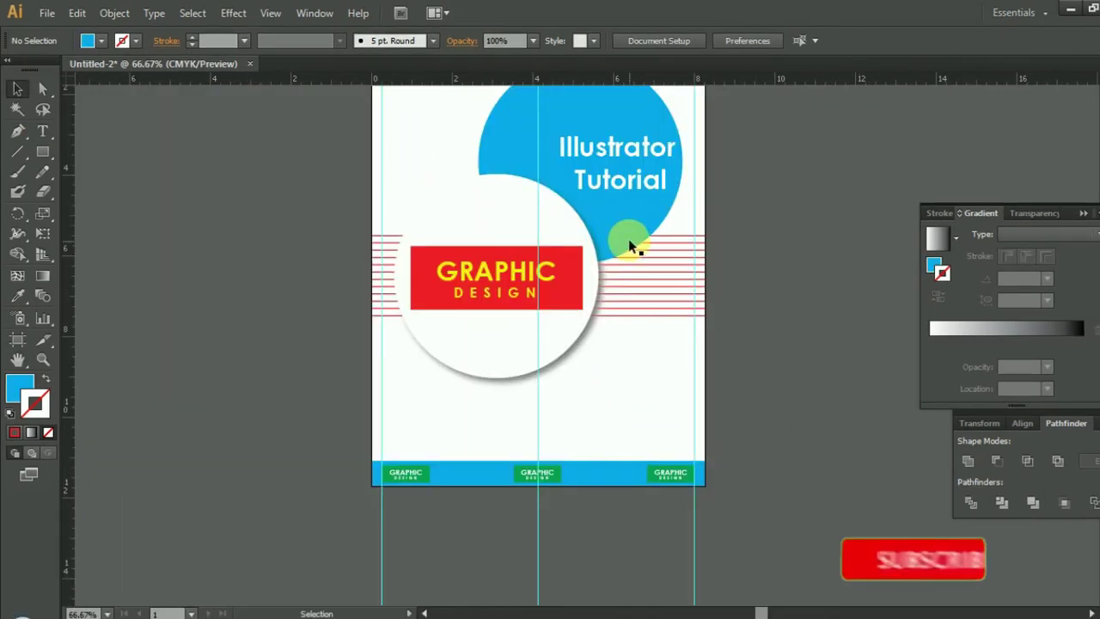
Alt-drag a copy of the blue circle to the bottom-right corner and fill it green.
left_click_drag(630, 241, 752, 563)
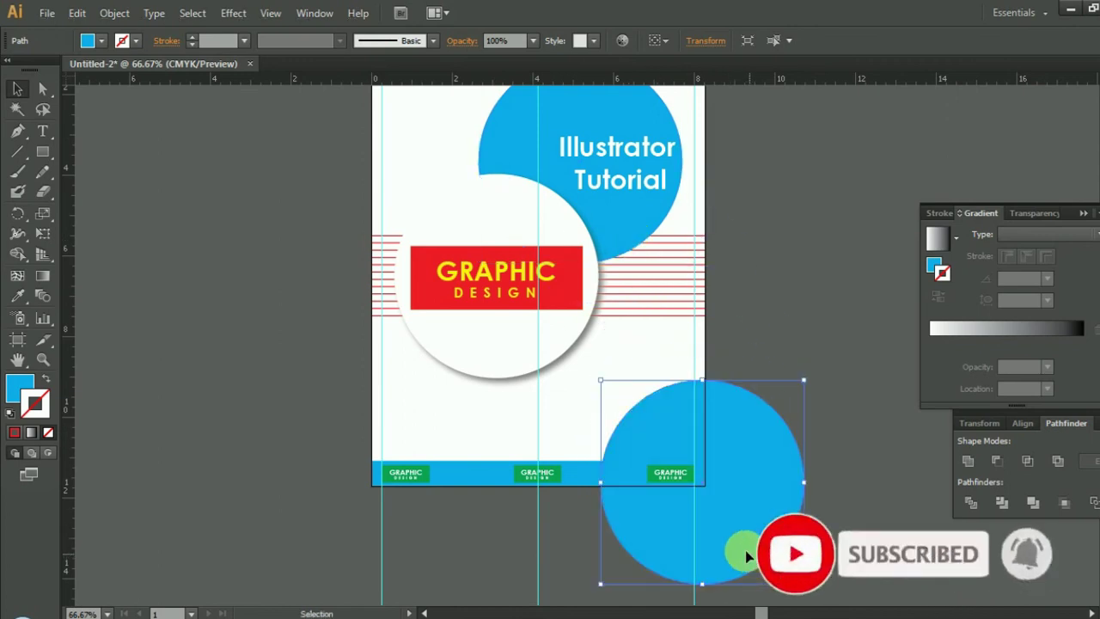
left_click_drag(740, 514, 748, 521)
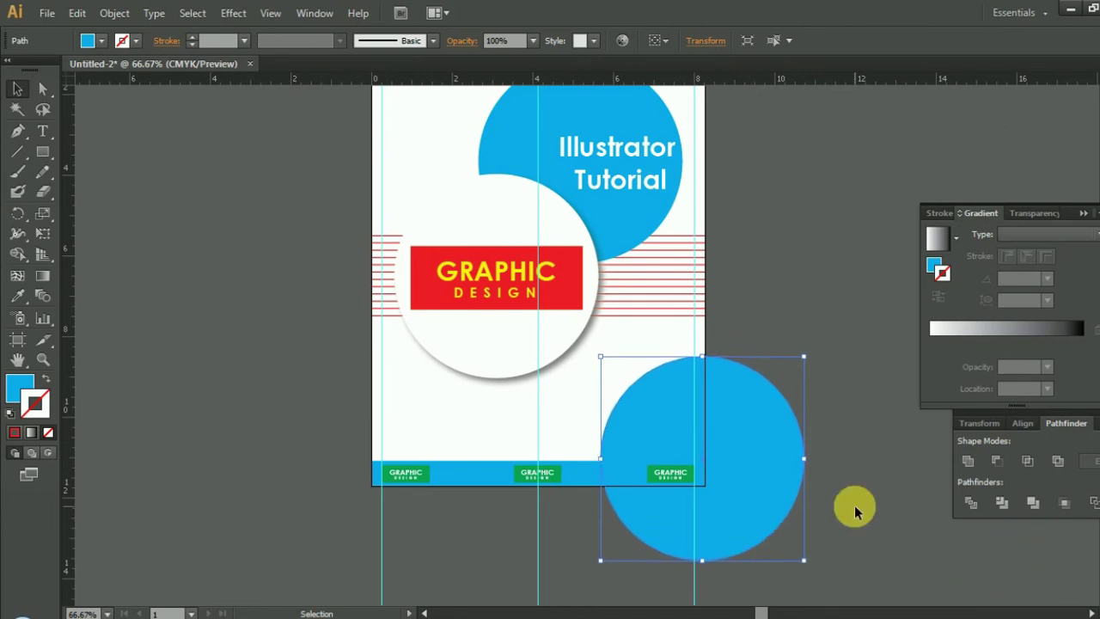
left_click(101, 41)
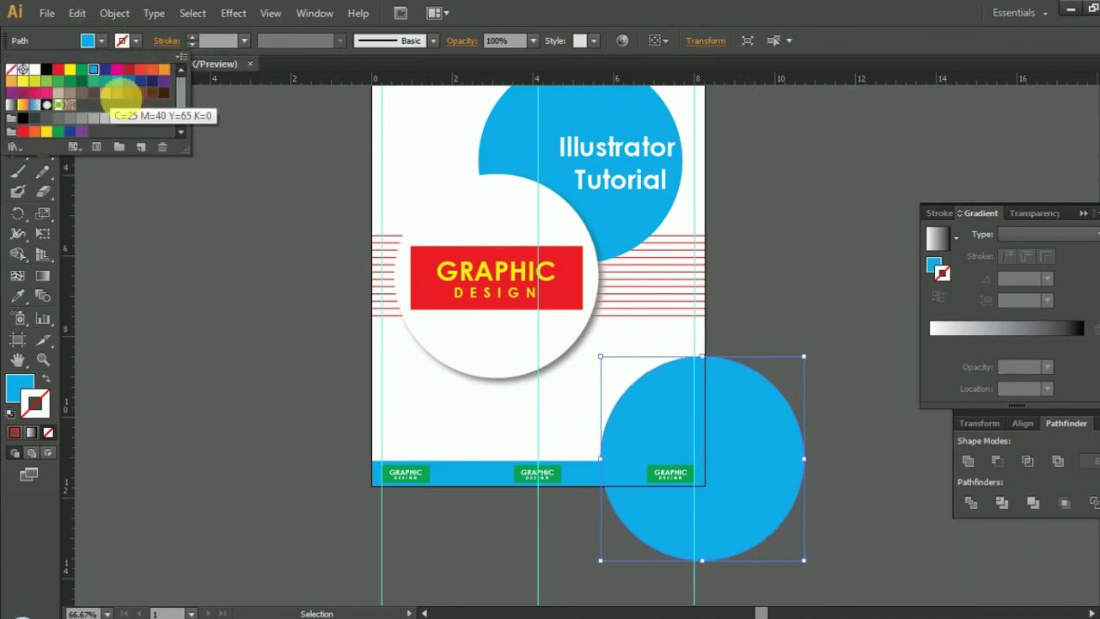
left_click(93, 72)
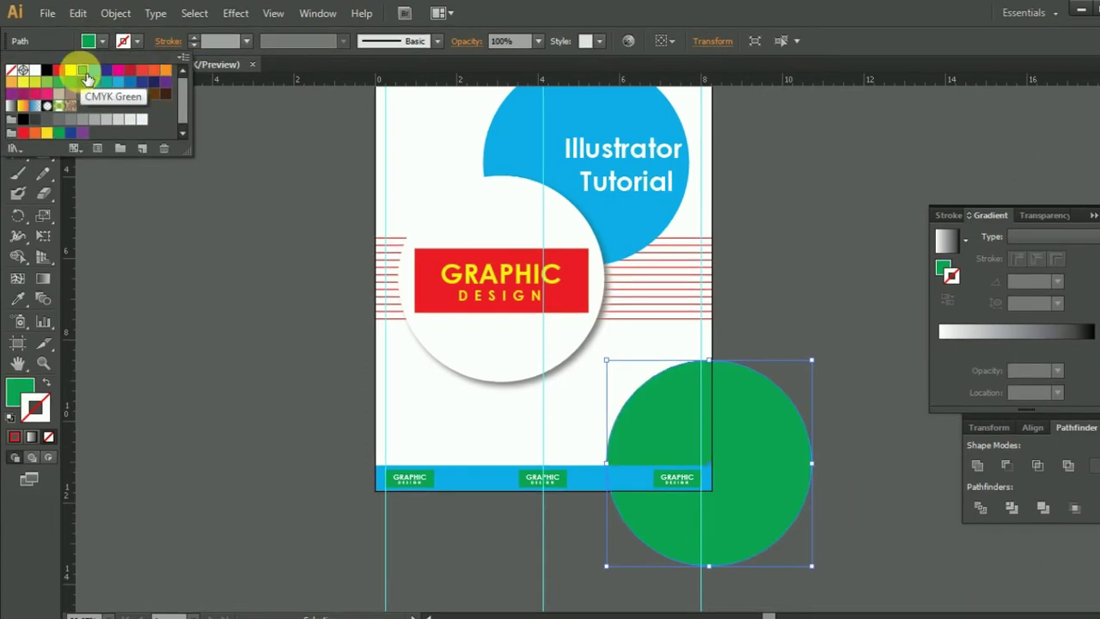
left_click(755, 316)
scroll(755, 316, "down", 1)
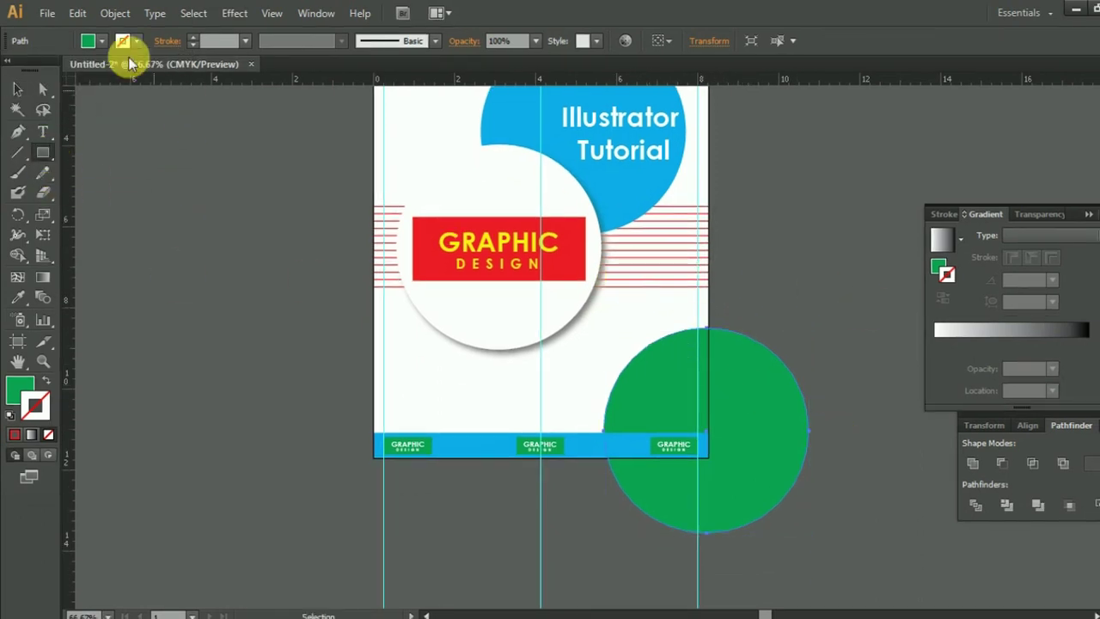
left_click(100, 40)
left_click(728, 287)
Draw two rectangles covering the green circle's right and lower overhang.
key("m")
scroll(815, 536, "up", 1)
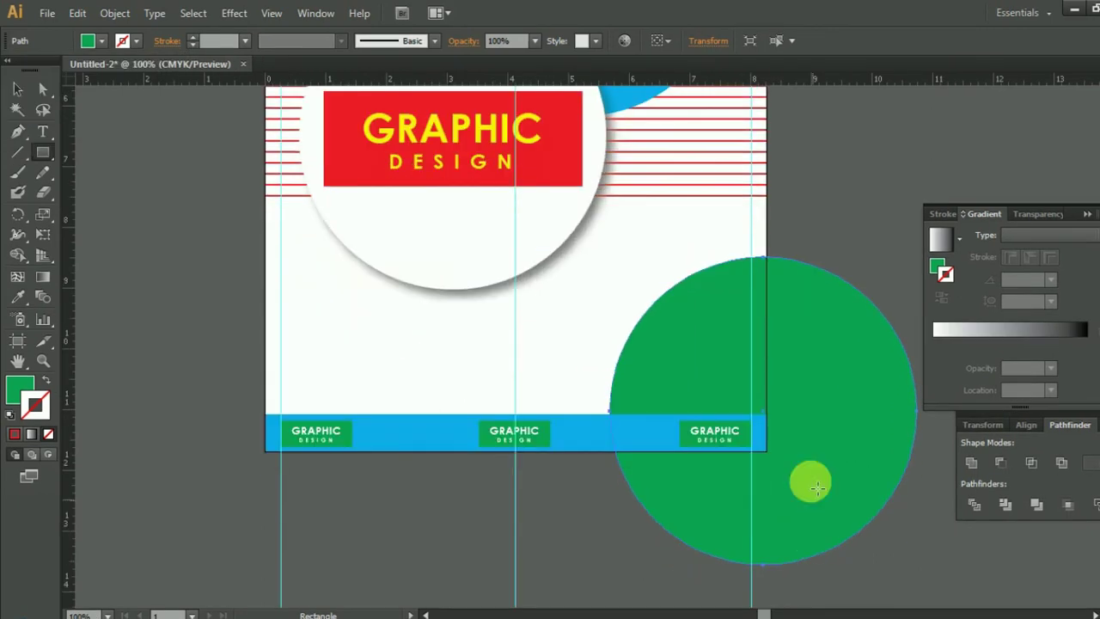
scroll(728, 130, "up", 1)
left_click_drag(766, 154, 920, 520)
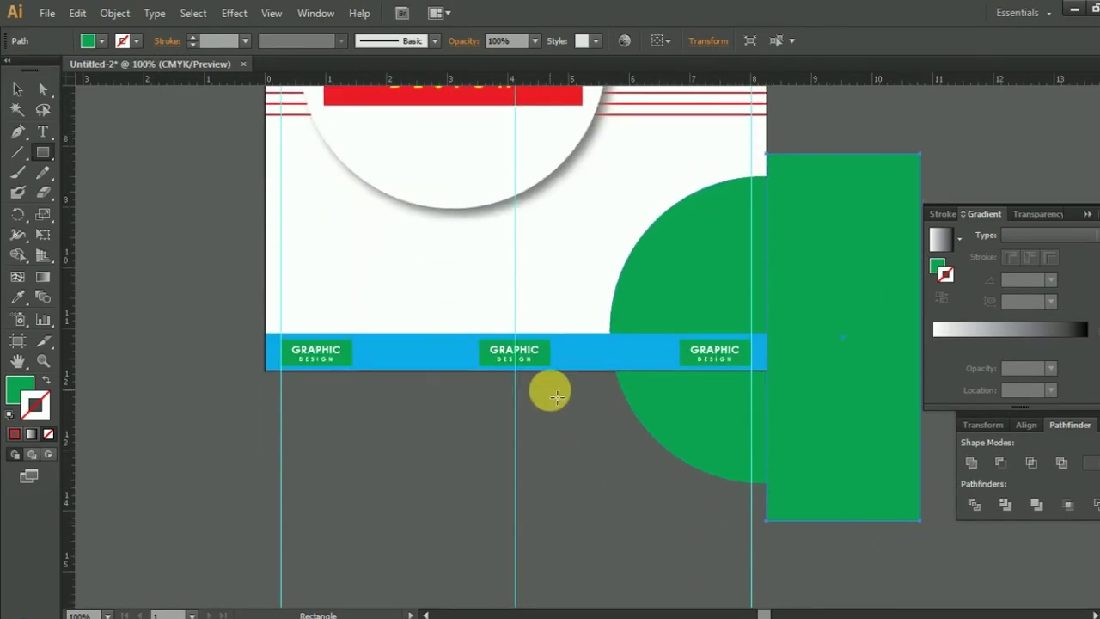
left_click(100, 41)
left_click(93, 69)
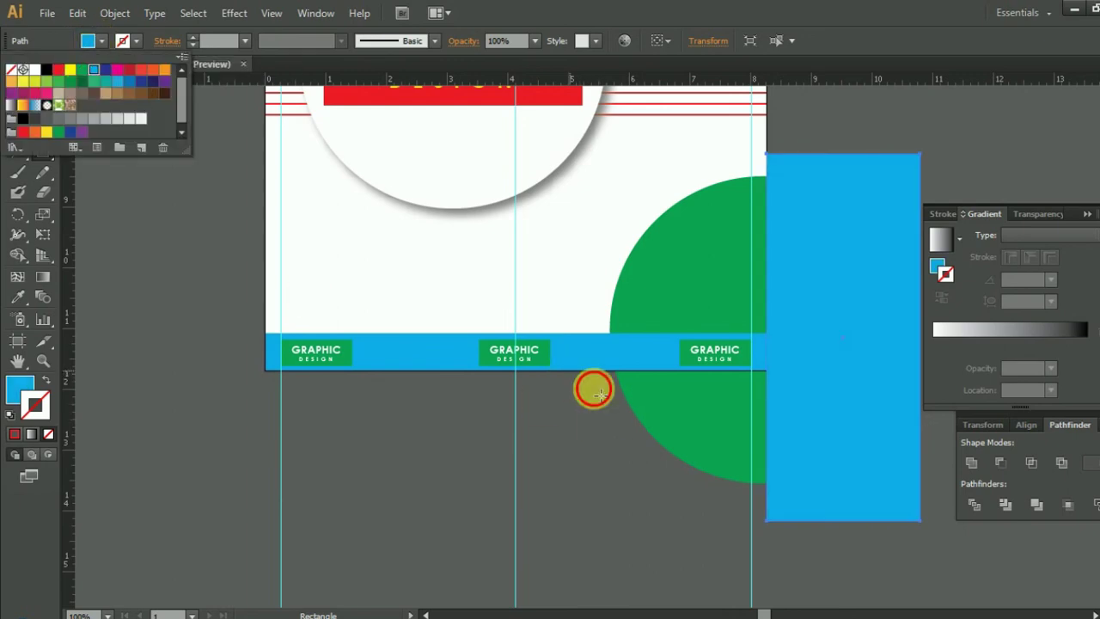
left_click(594, 390)
left_click_drag(580, 376, 833, 514)
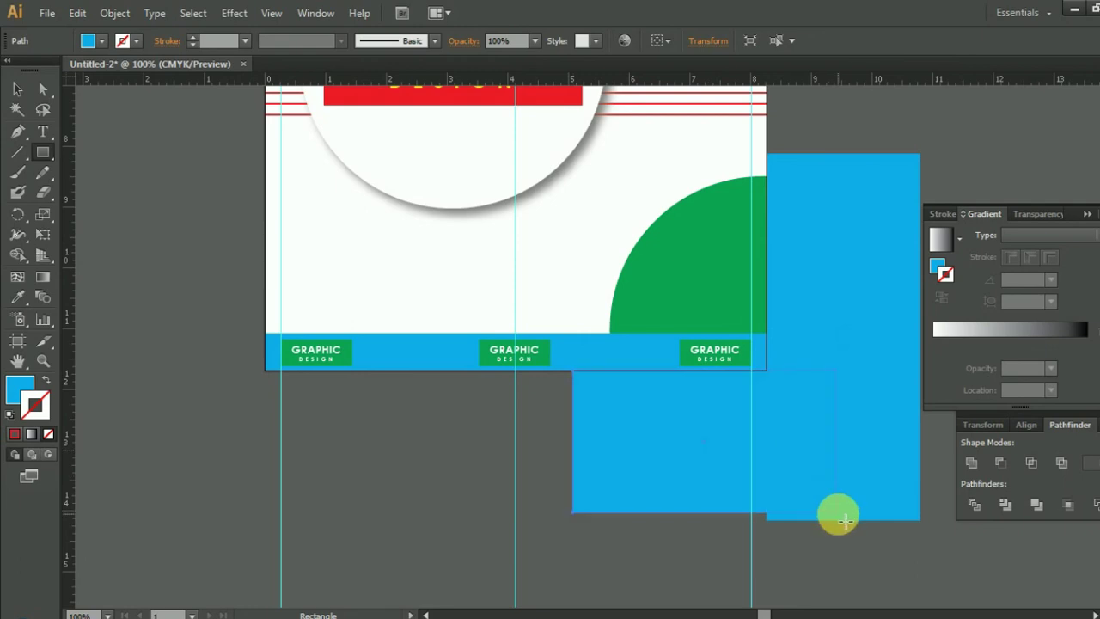
Select the rectangles and circle and apply Pathfinder Minus Front.
left_click(17, 89)
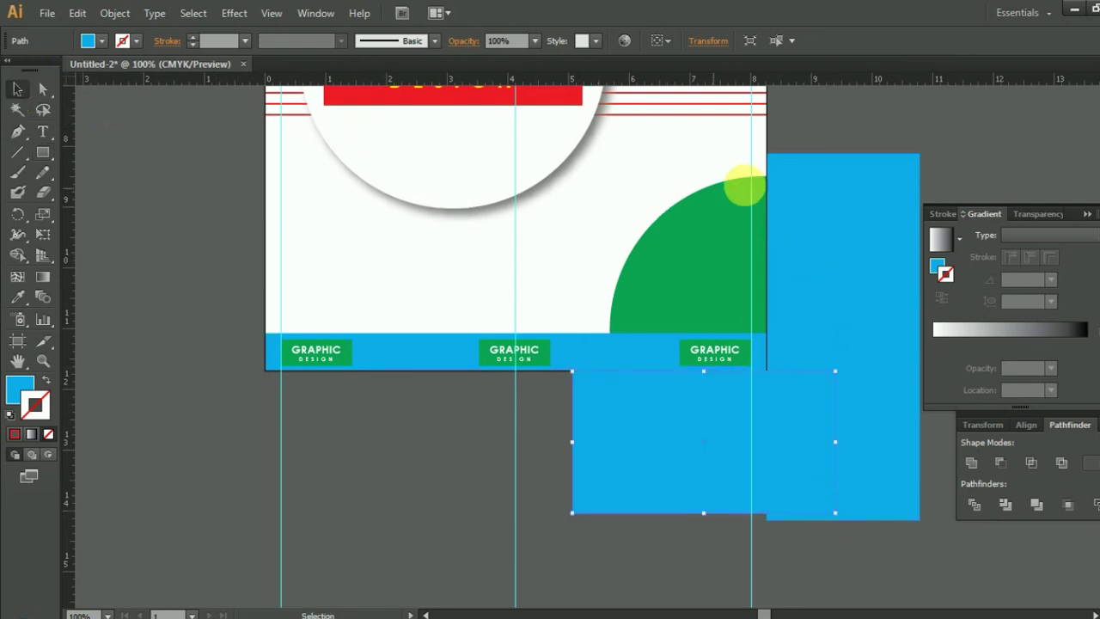
left_click(824, 211)
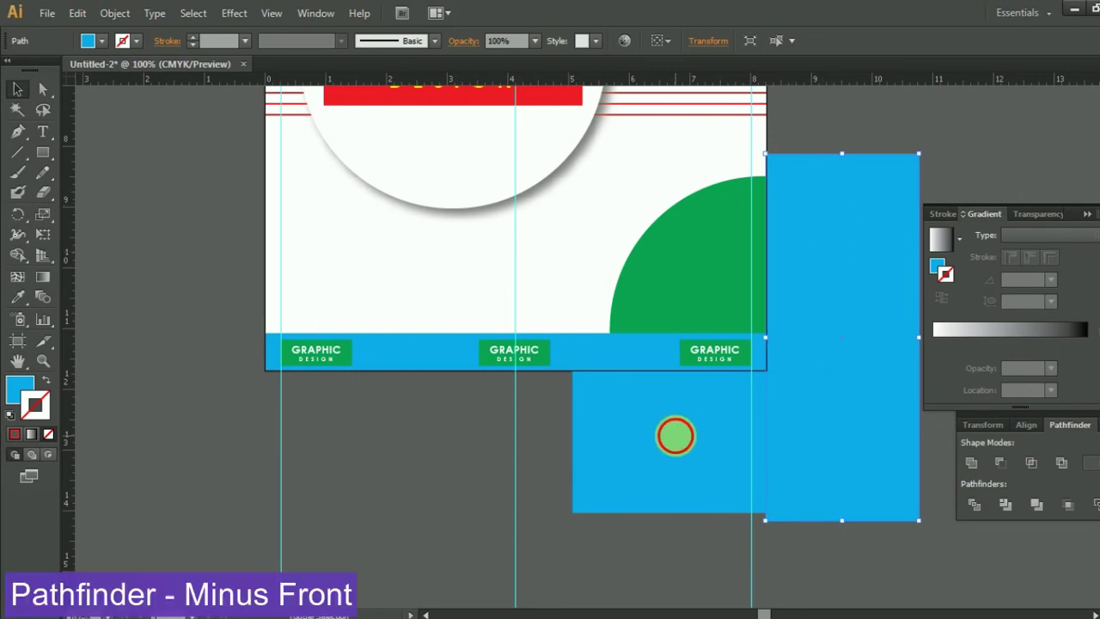
left_click(707, 228, "shift")
left_click(997, 459)
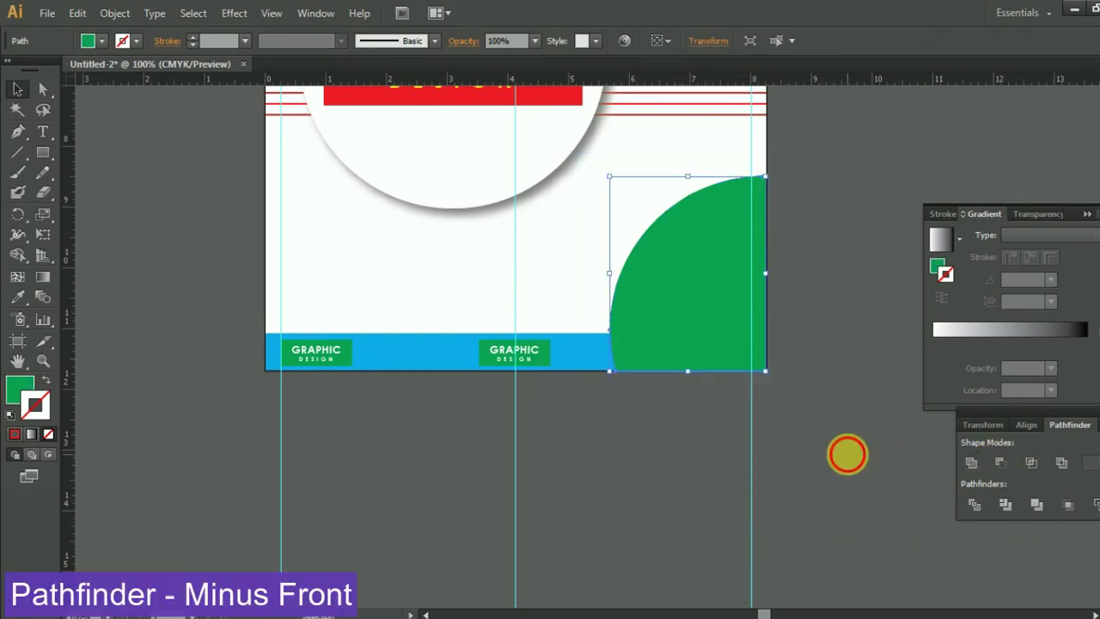
Send the green quarter-circle to the back, behind the blue bar.
right_click(710, 350)
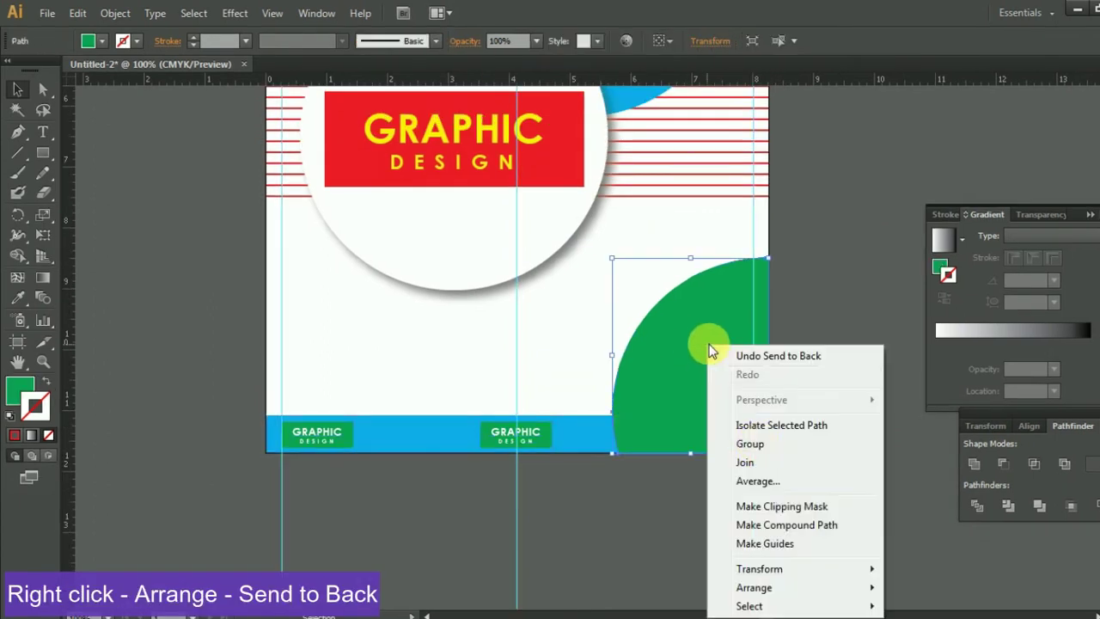
mouse_move(790, 587)
left_click(935, 562)
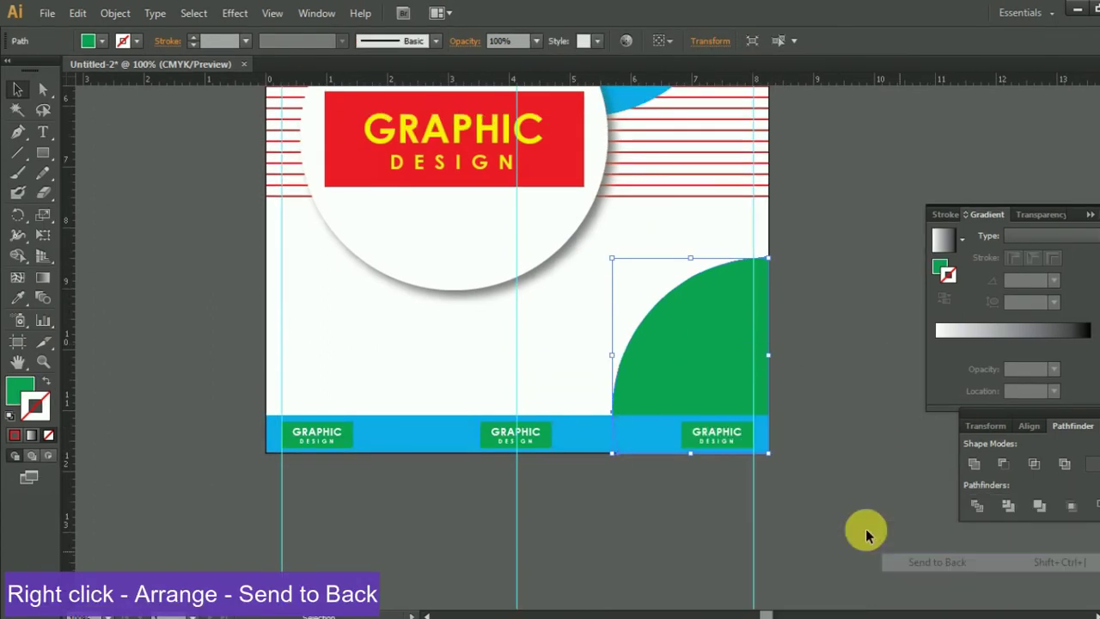
left_click(800, 472)
scroll(780, 461, "up", 2)
scroll(780, 461, "up", 1)
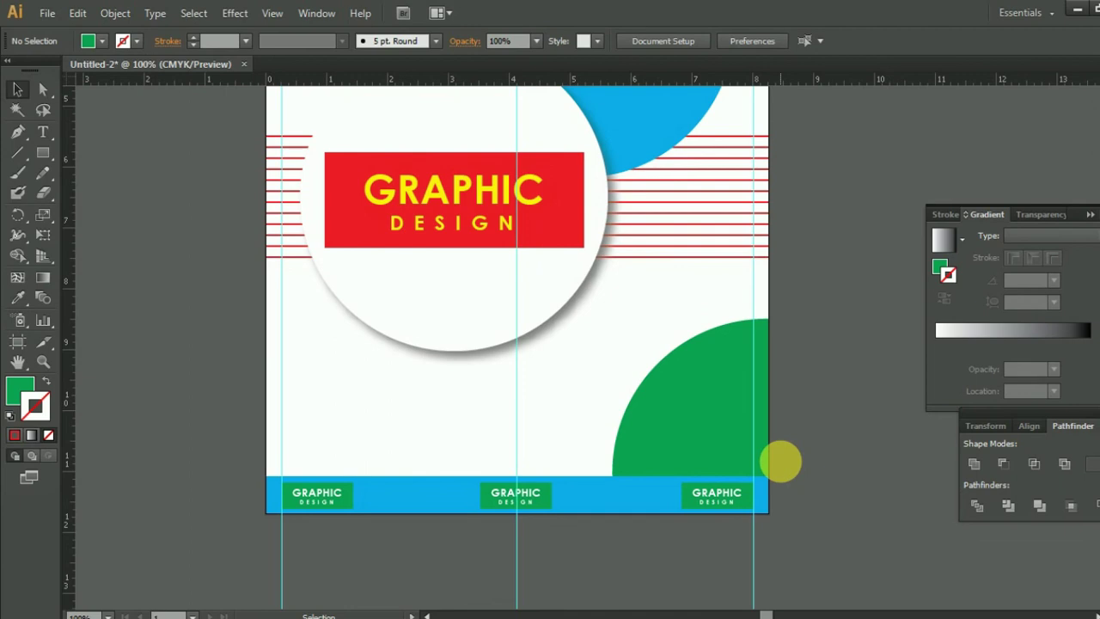
Open the Adobe Illustrator logo PNG file.
key("ctrl+minus")
key("ctrl+minus")
scroll(768, 466, "up", 2)
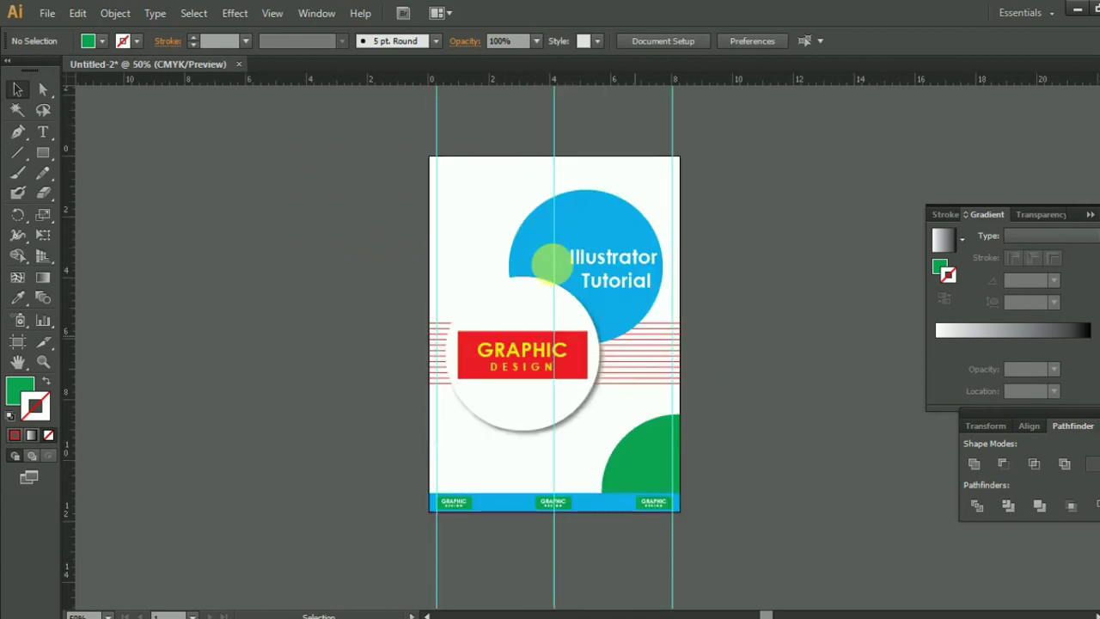
left_click(46, 14)
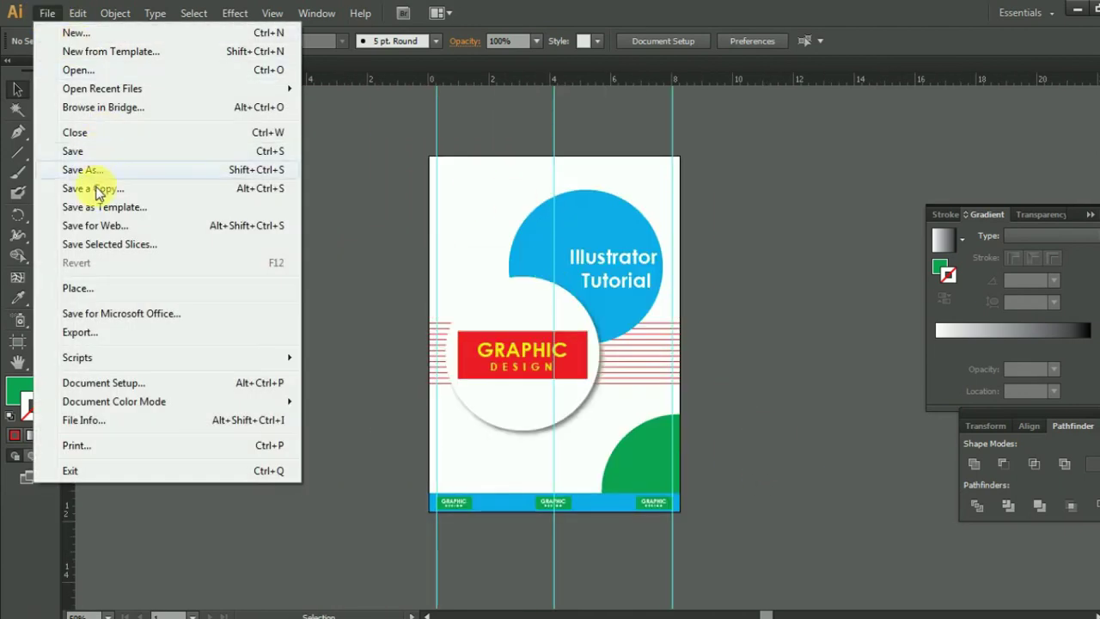
key("ctrl+o")
scroll(290, 201, "down", 1)
scroll(289, 201, "down", 3)
left_click(211, 245)
left_click(418, 331)
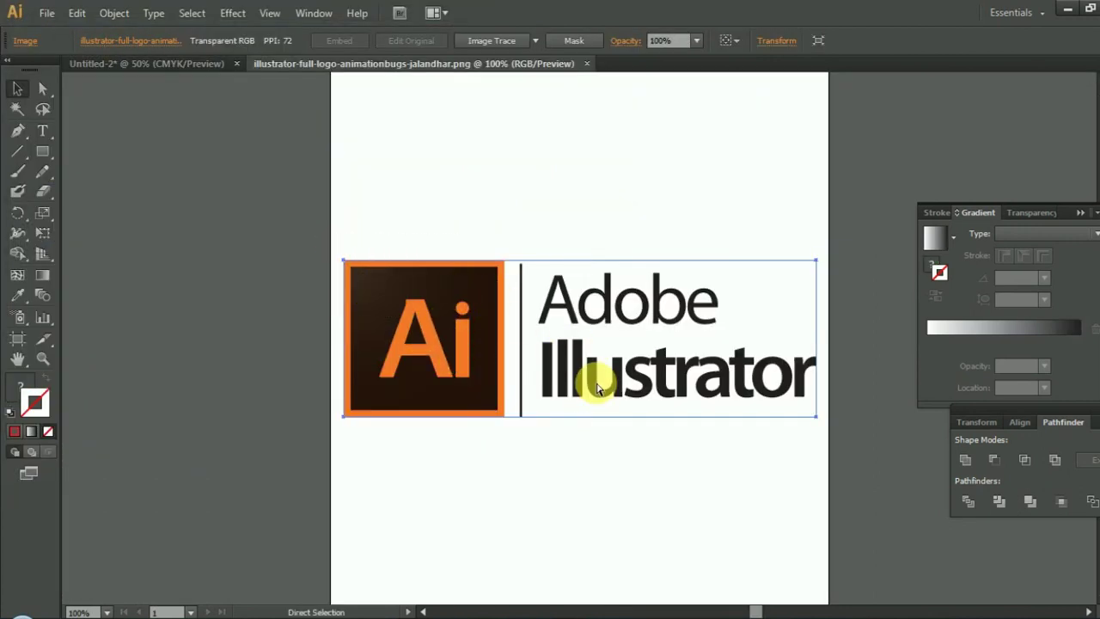
Copy the logo into Untitled-2 and scale it down.
key("Delete")
left_click(138, 65)
key("ctrl+v")
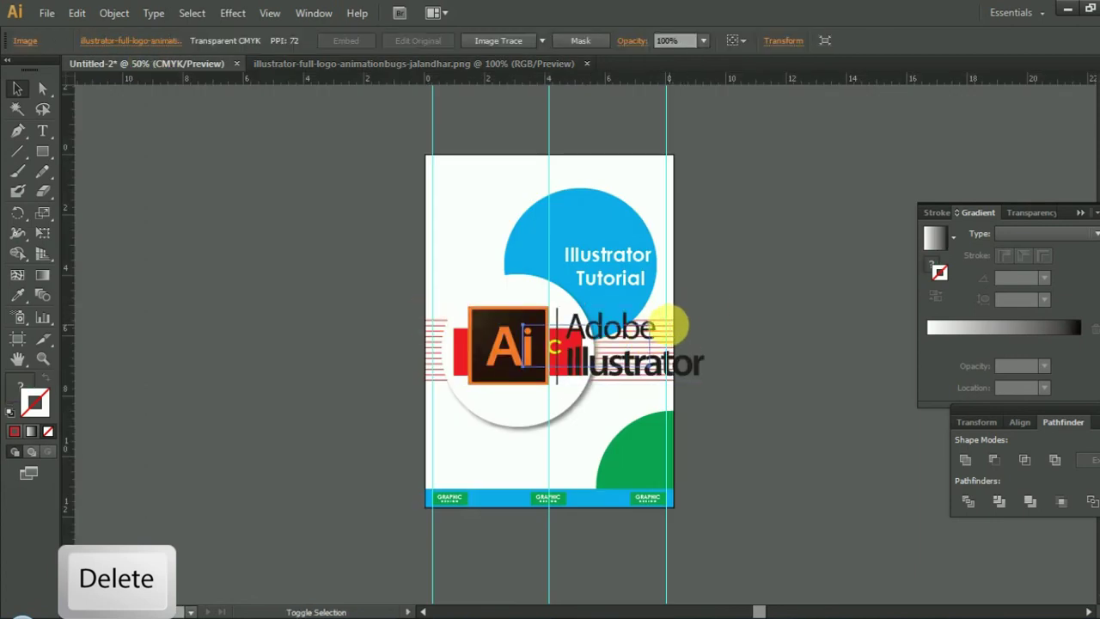
left_click_drag(706, 314, 650, 327)
mouse_move(608, 356)
left_mouse_down()
mouse_move(514, 191)
mouse_move(531, 190)
left_mouse_up()
Snap the logo into the poster's top-left corner.
key("ctrl+plus")
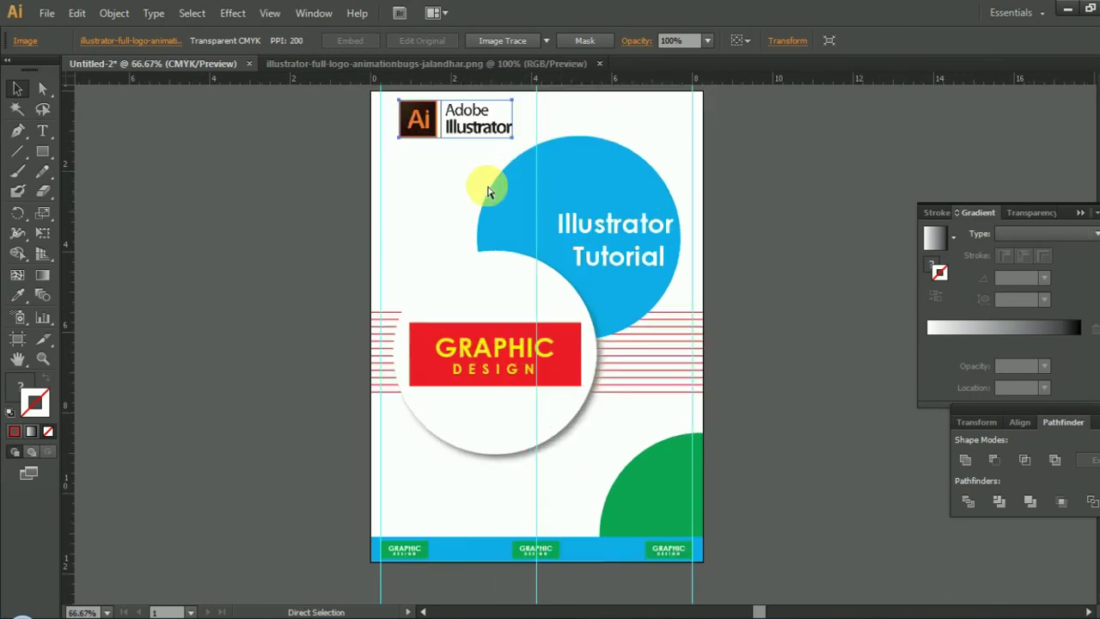
key("ctrl+plus")
scroll(486, 183, "up", 3)
scroll(430, 223, "up", 2)
left_click_drag(383, 266, 355, 255)
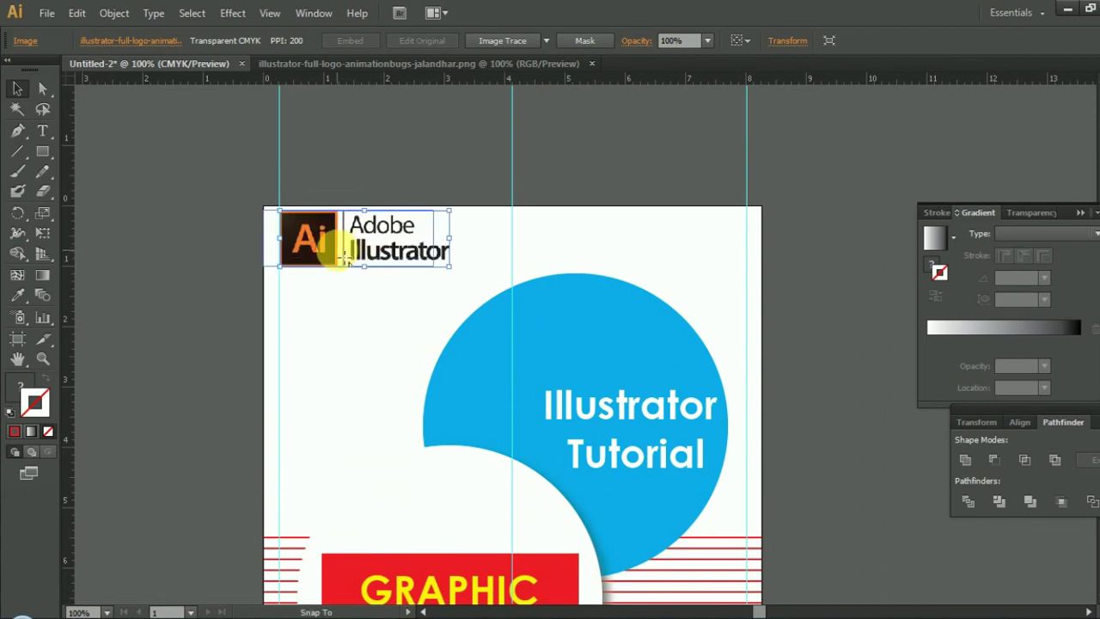
left_click_drag(344, 257, 342, 252)
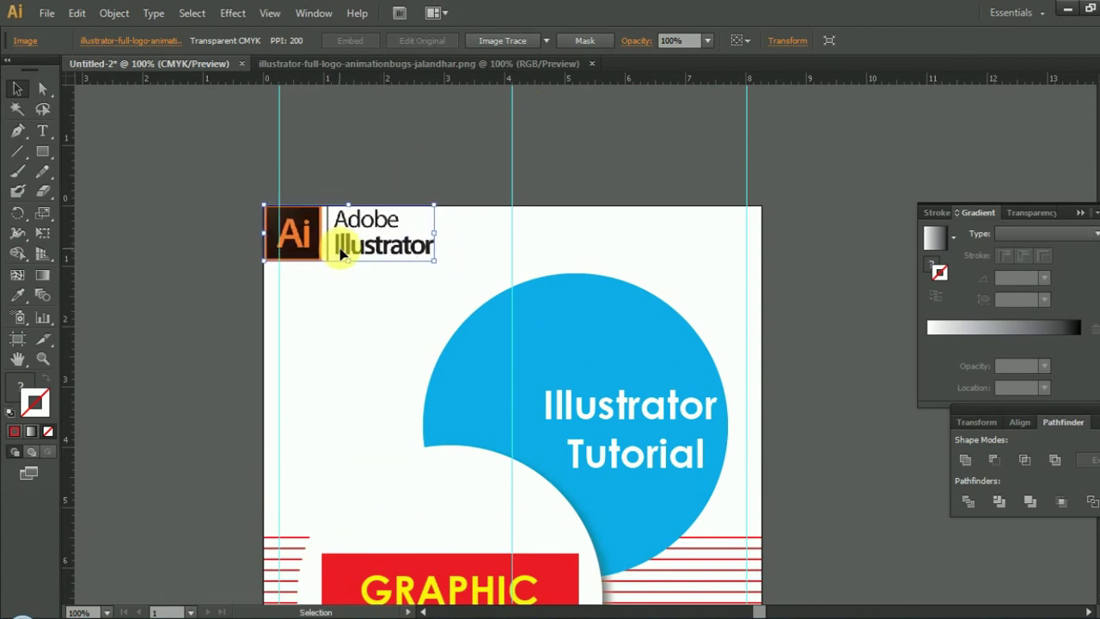
left_click(715, 274)
key("ctrl+minus")
key("ctrl+minus")
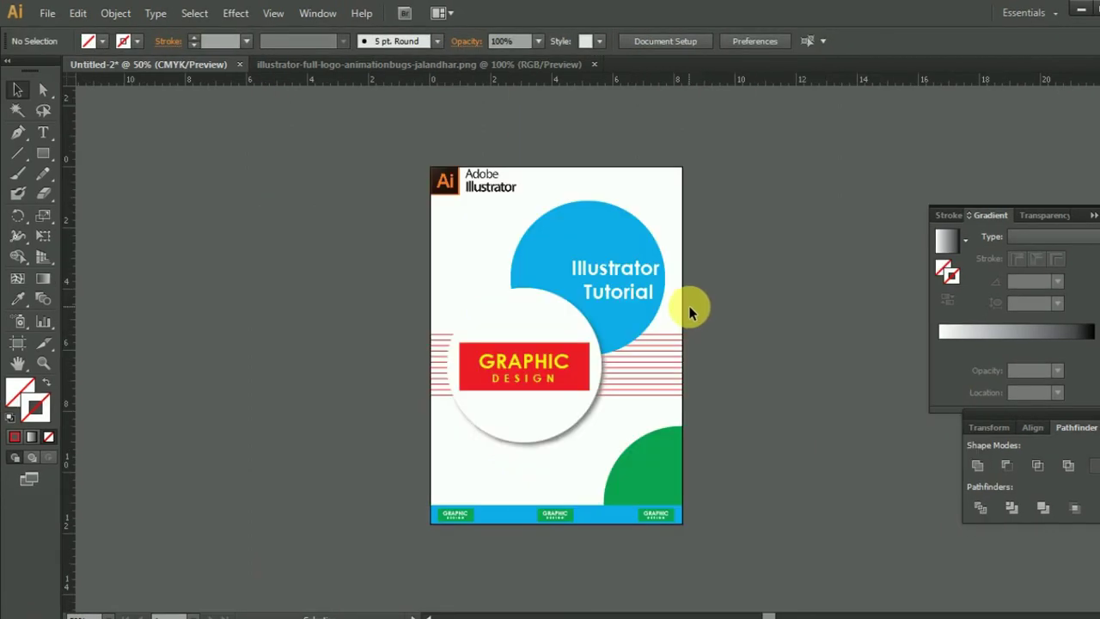
key("ctrl+plus")
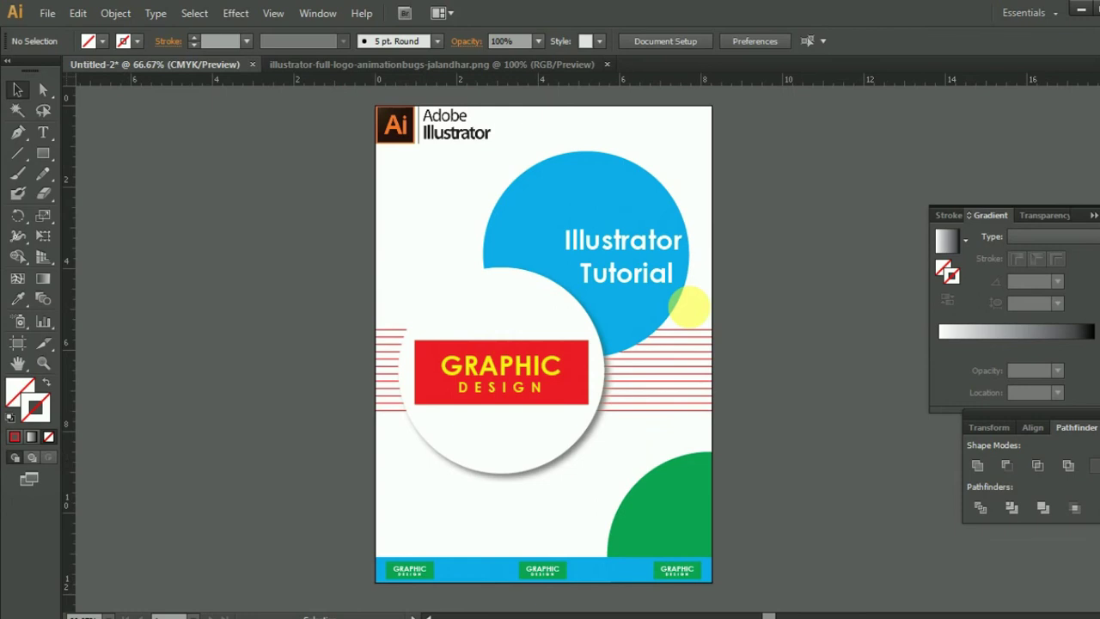
scroll(663, 399, "down", 1)
left_click(598, 534)
scroll(596, 535, "down", 1)
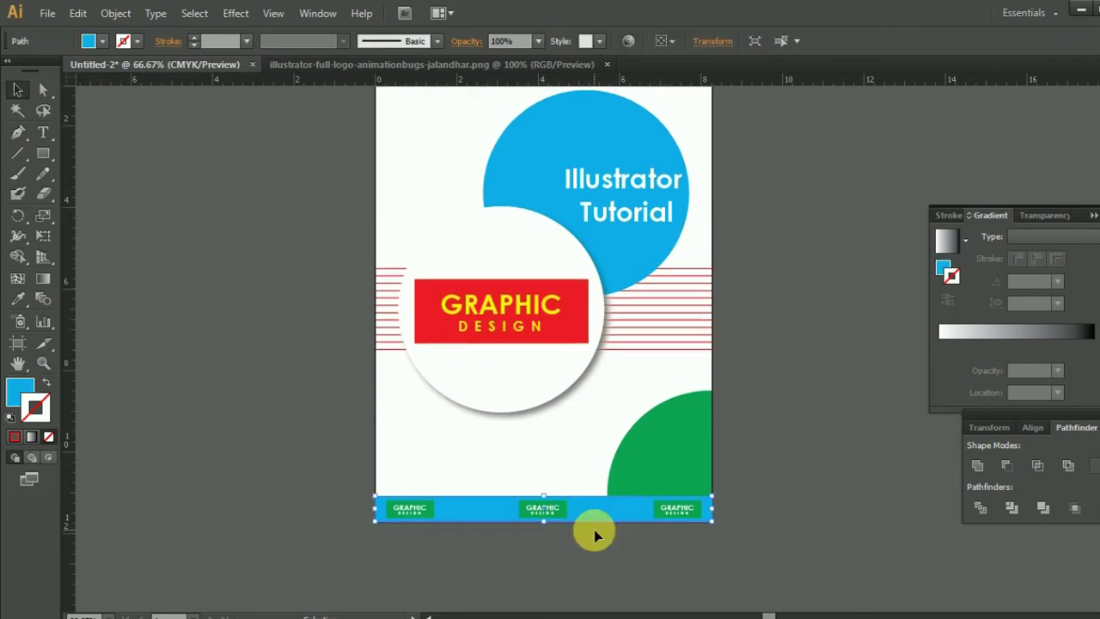